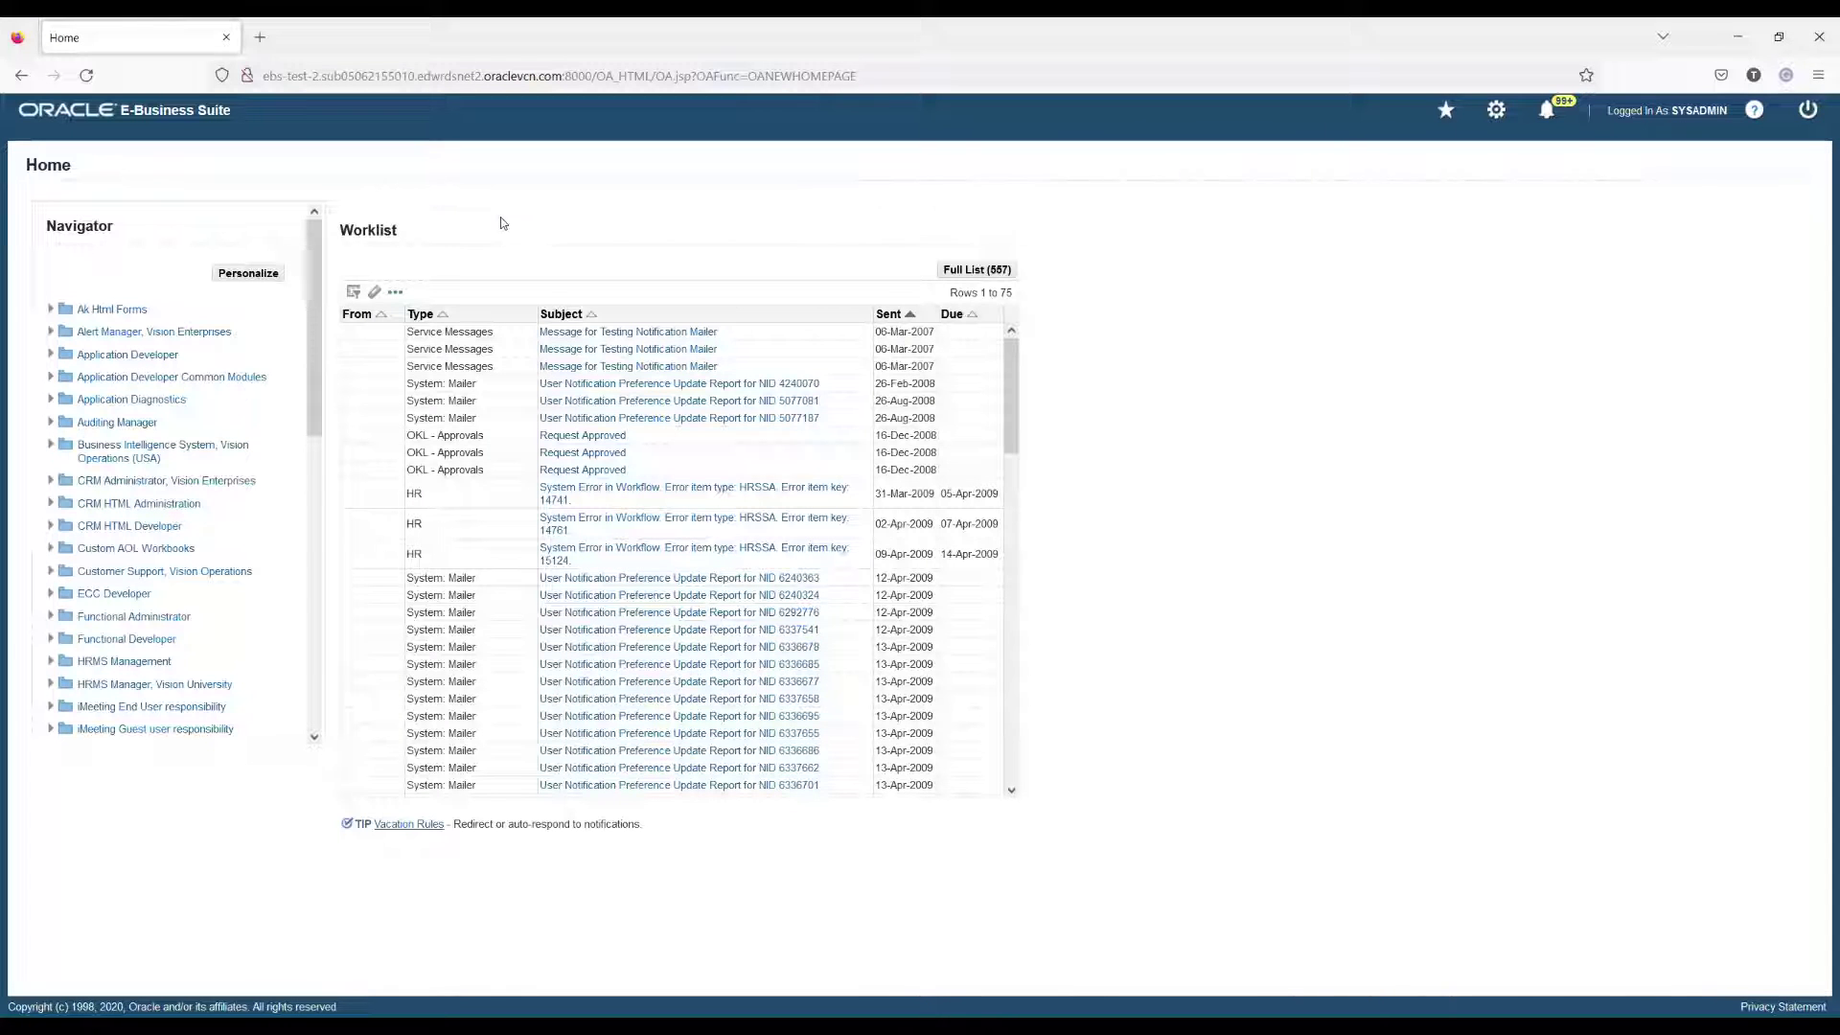
# Step: Open User Management > Users and start registering a new user account
pyautogui.scroll(-10, 207, 460)
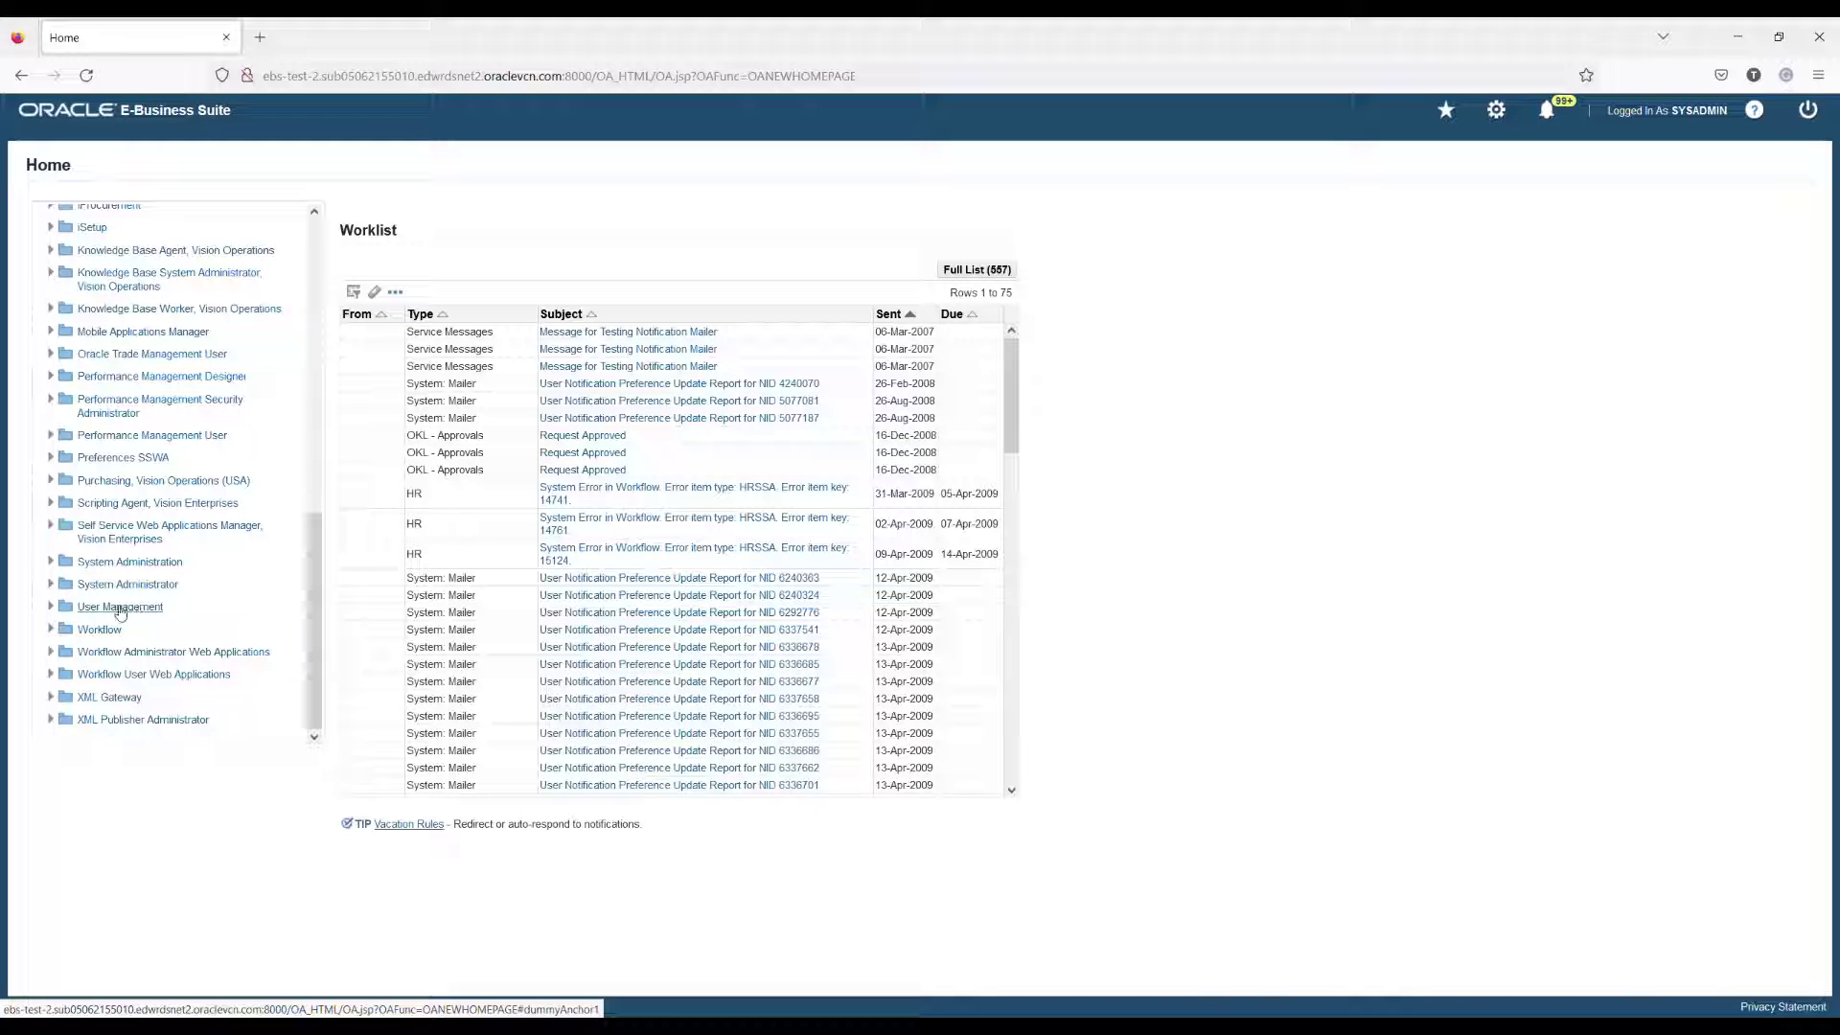
pyautogui.click(127, 608)
pyautogui.click(99, 633)
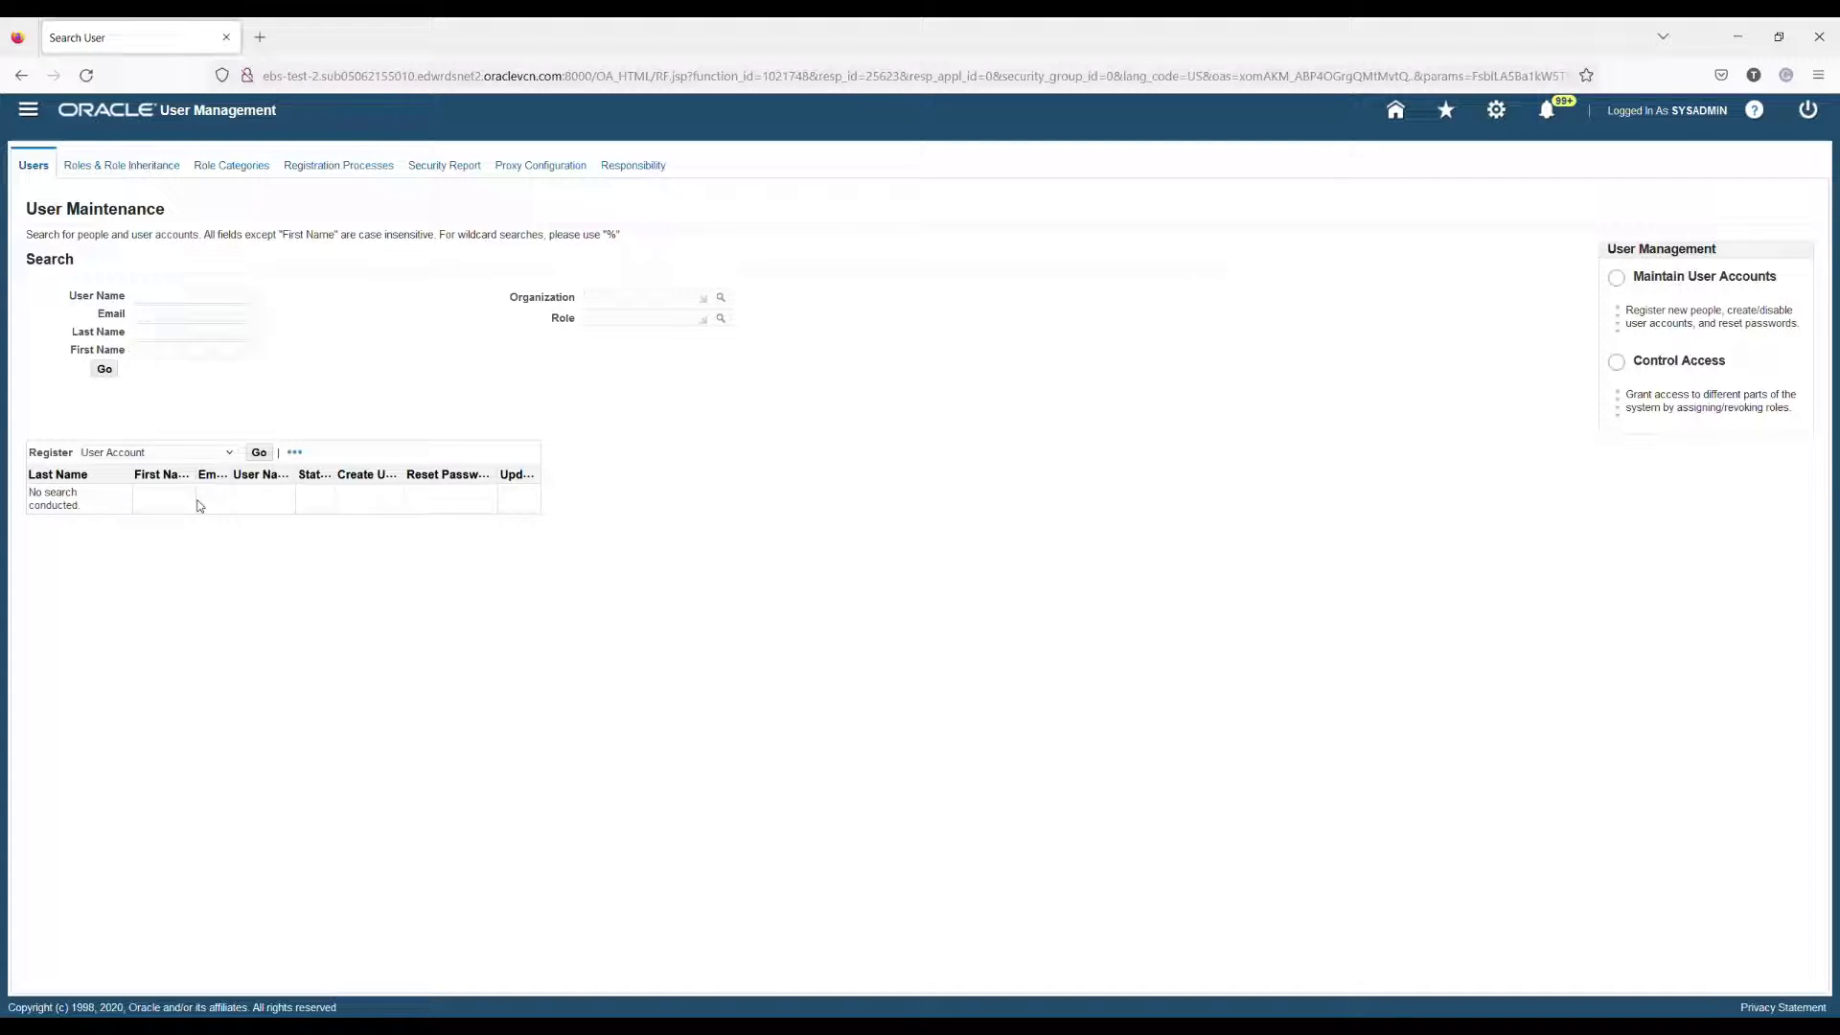
pyautogui.click(259, 452)
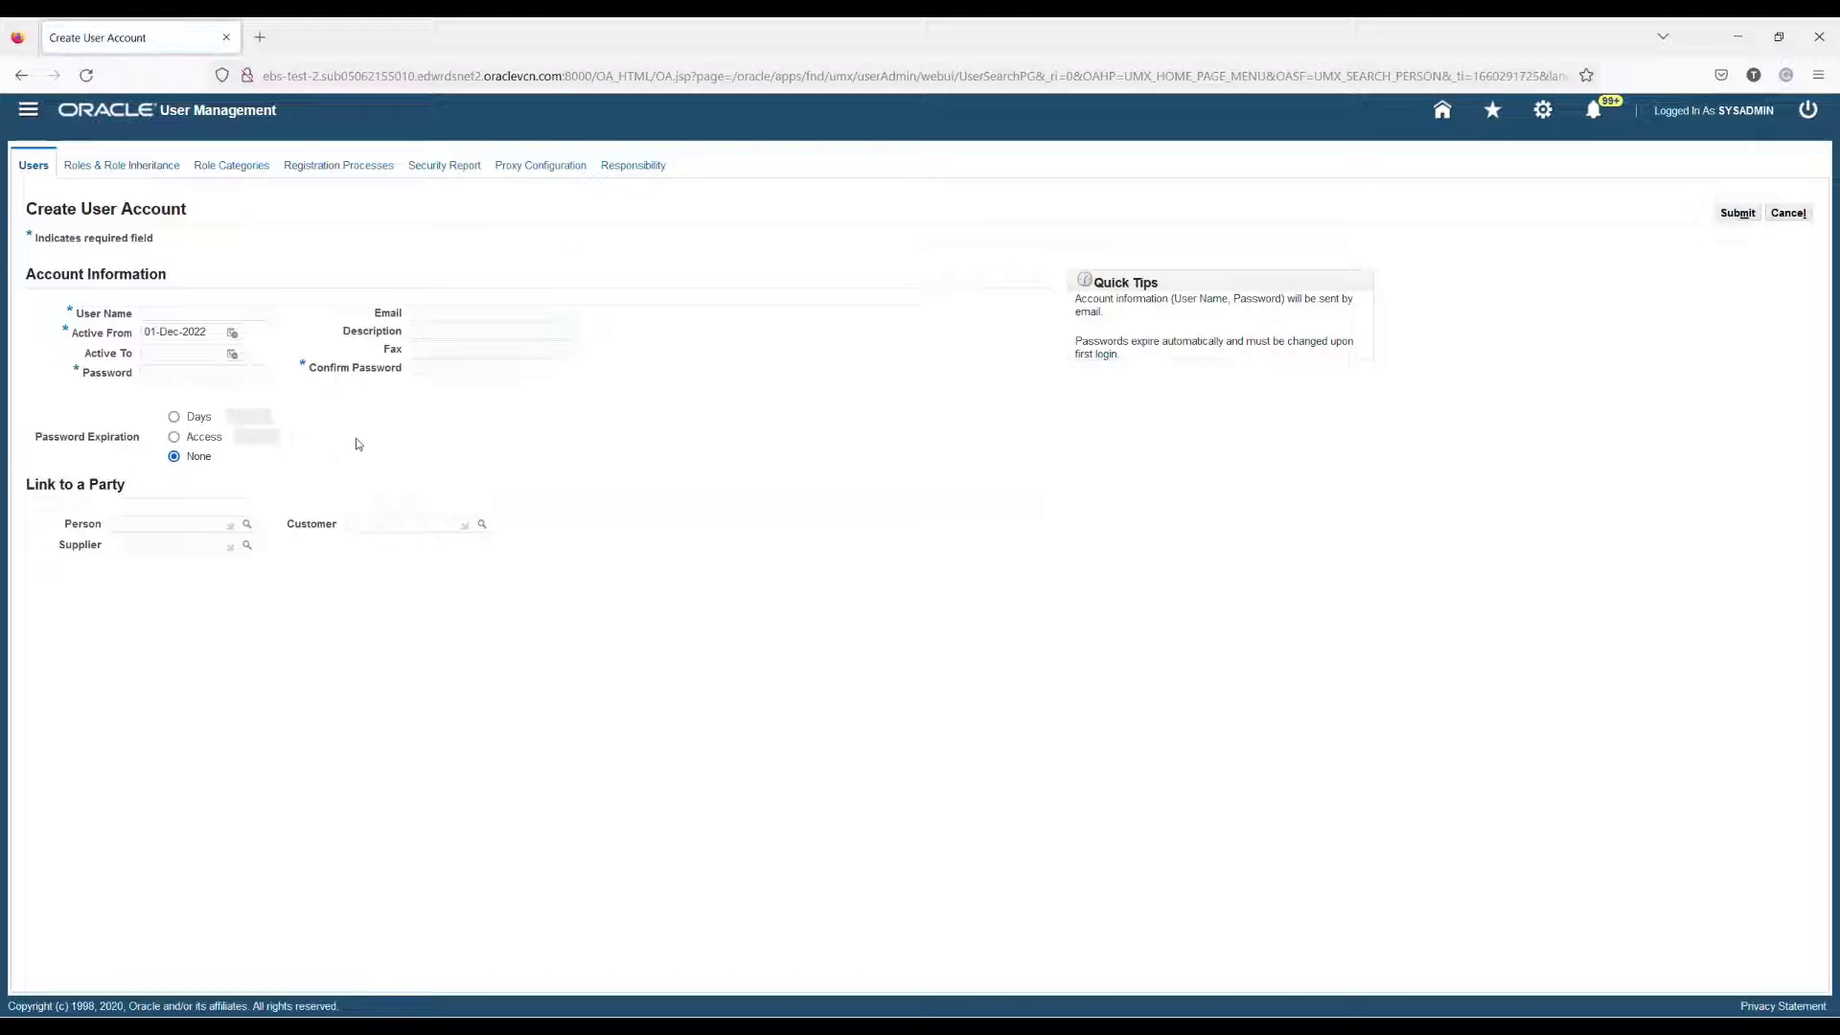
# Step: Create user DWSSOUSER with a confirmed, non-expiring password and submit the account
pyautogui.click(164, 318)
pyautogui.write('DWSSOUSER')
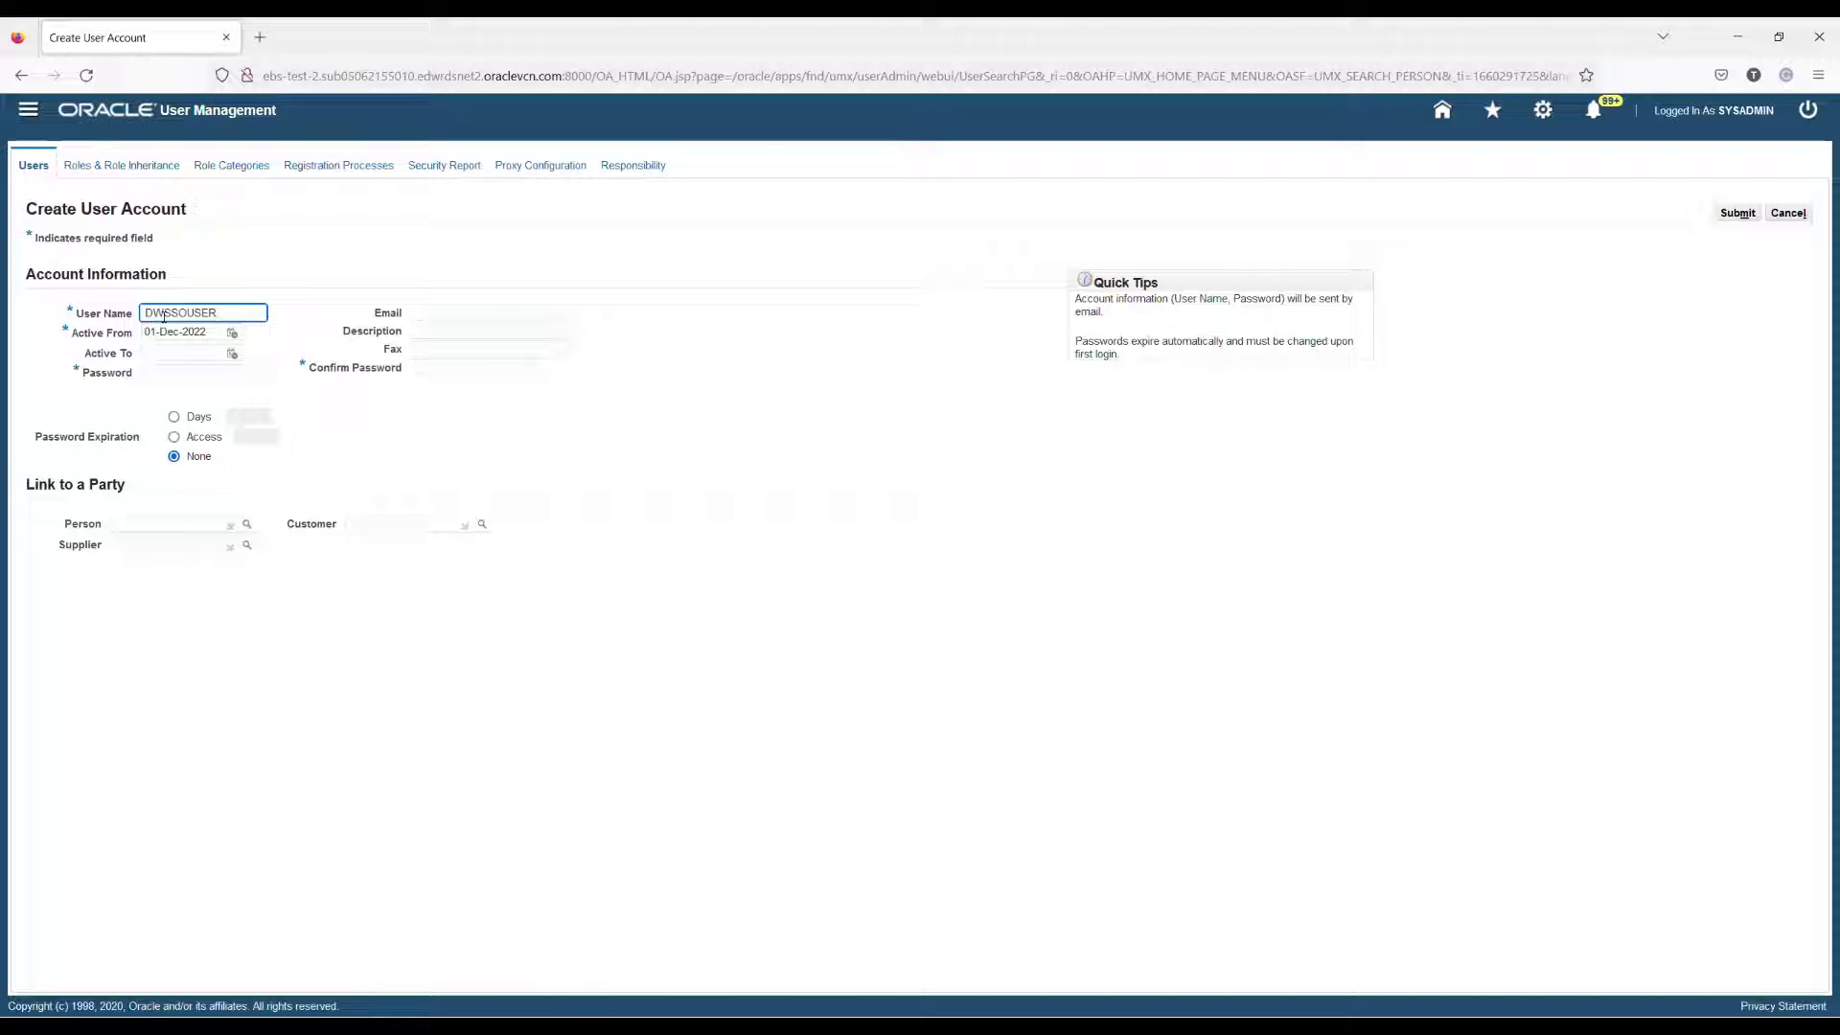
pyautogui.click(202, 375)
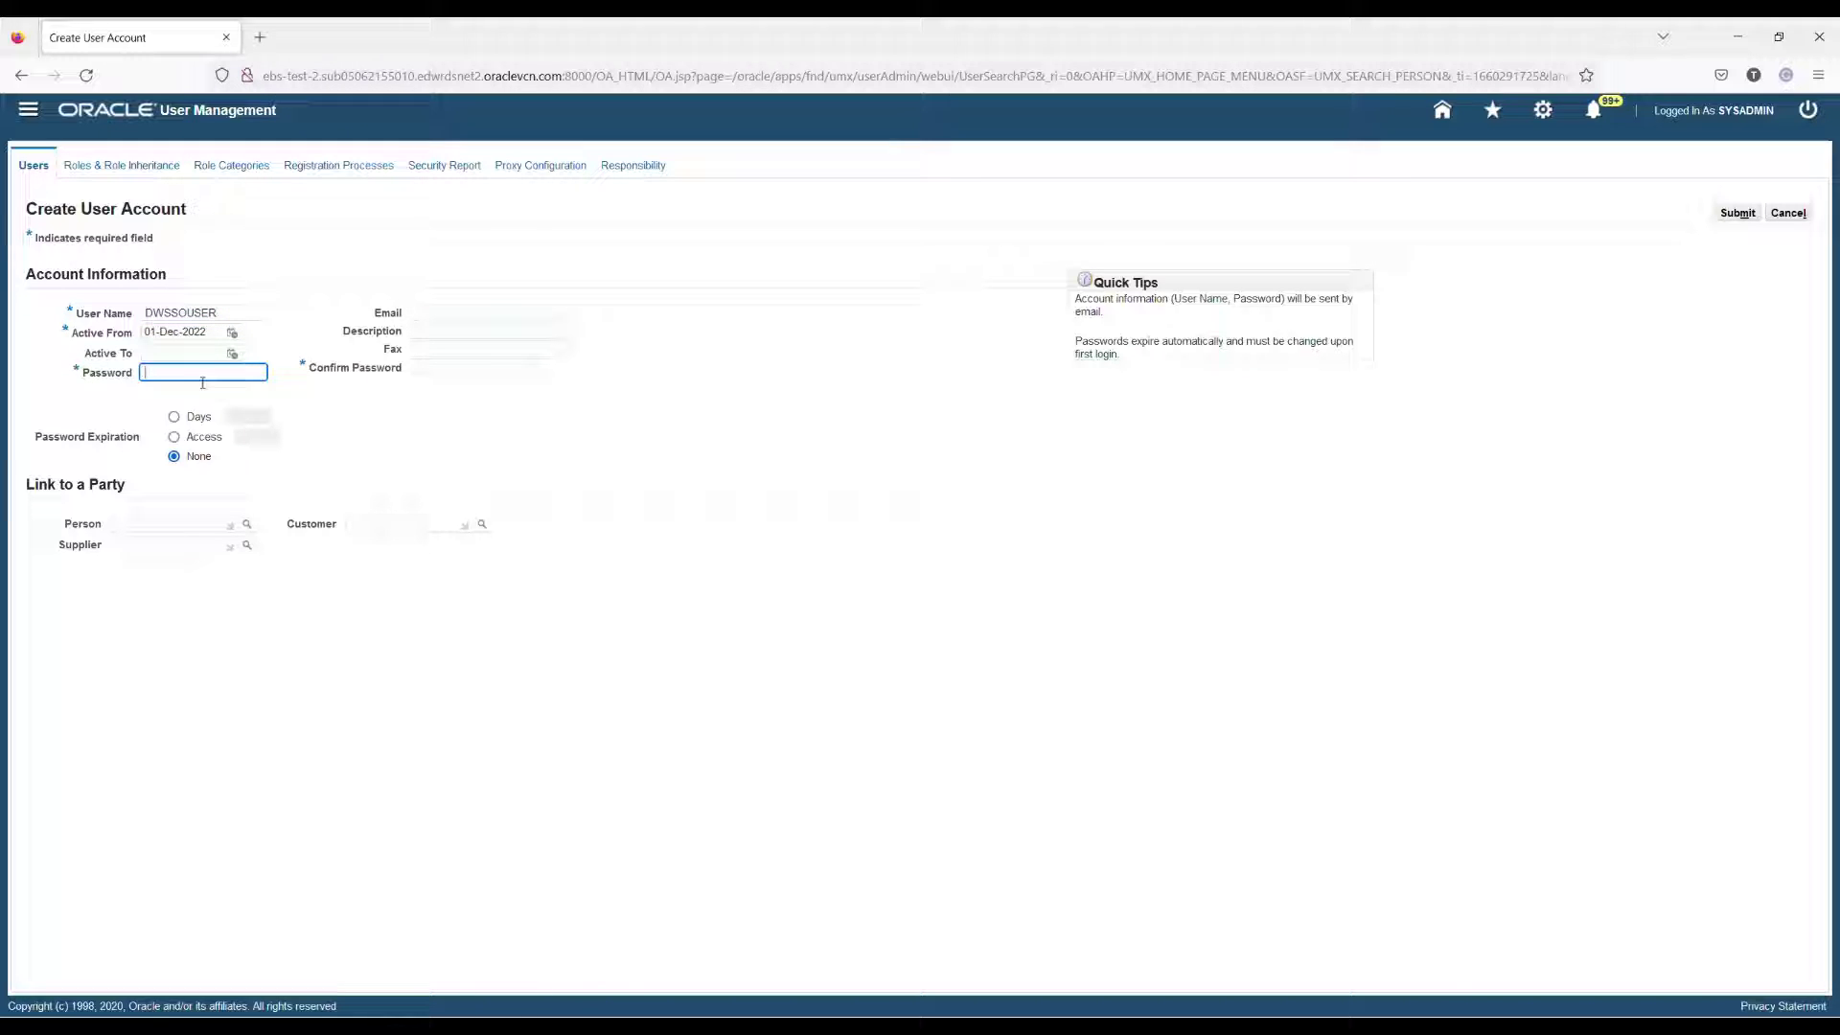
pyautogui.write('••')
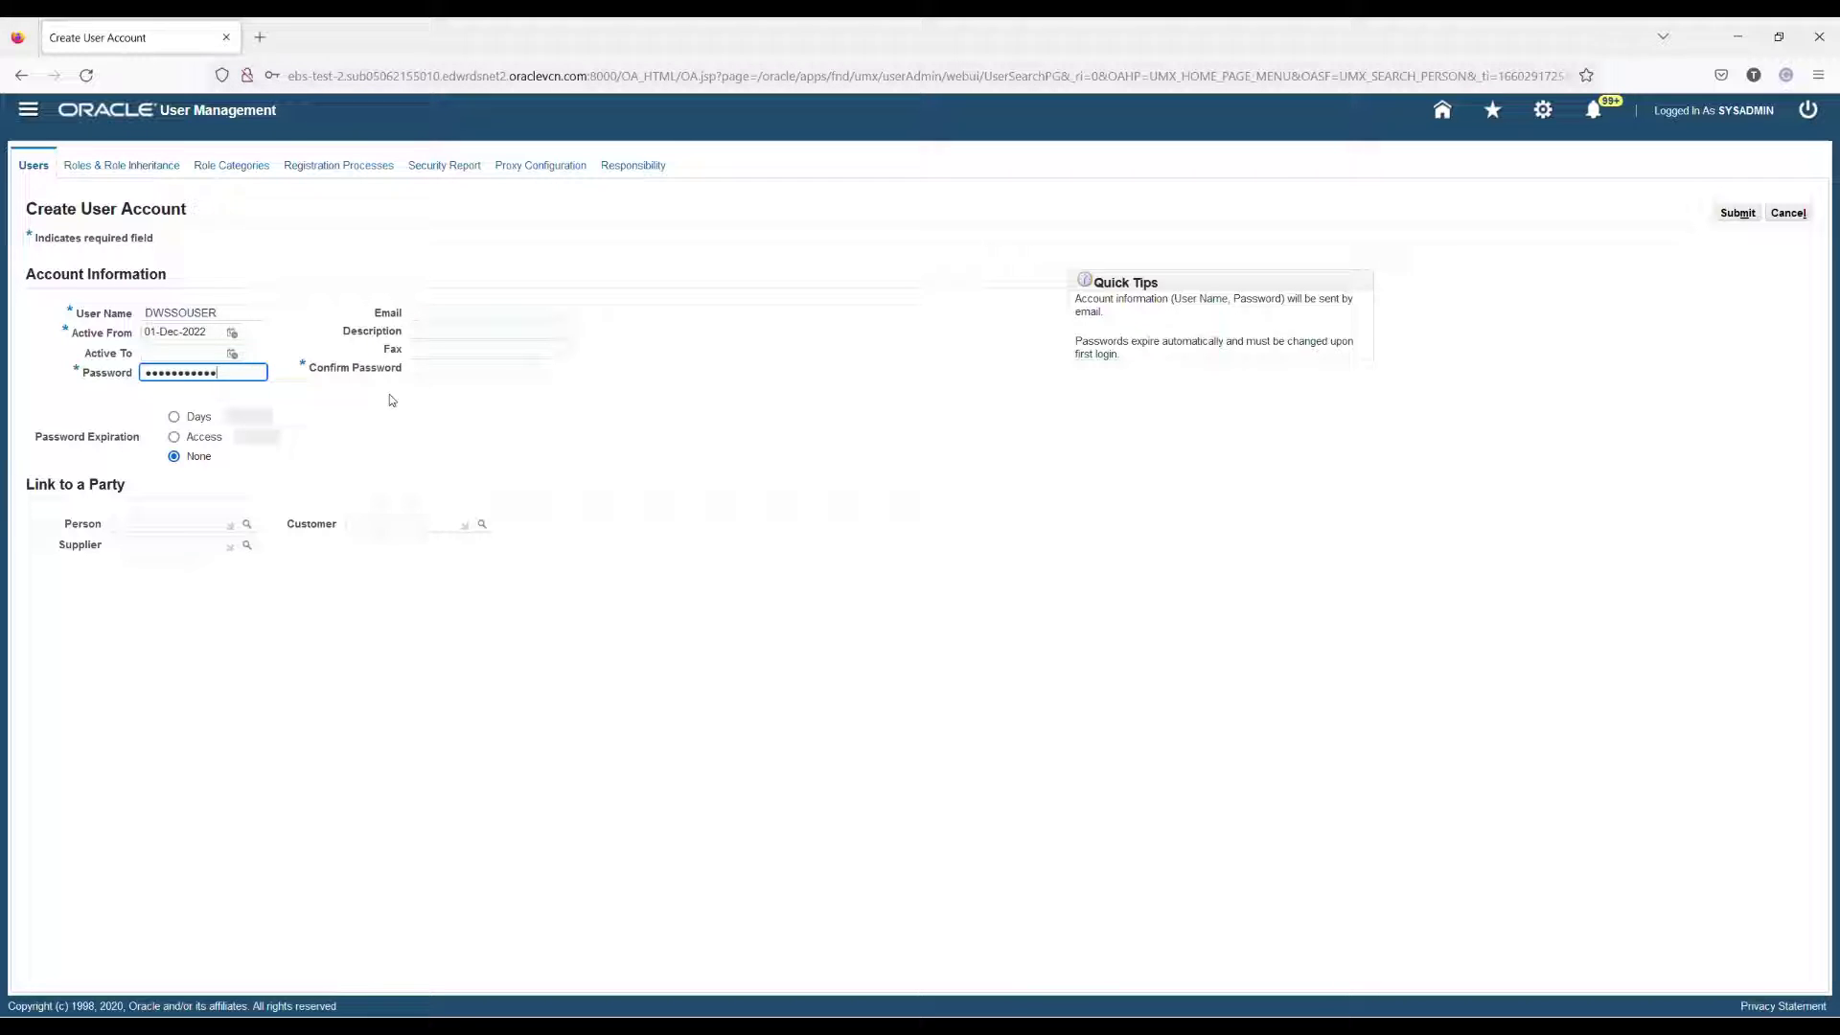
pyautogui.click(464, 375)
pyautogui.write('••')
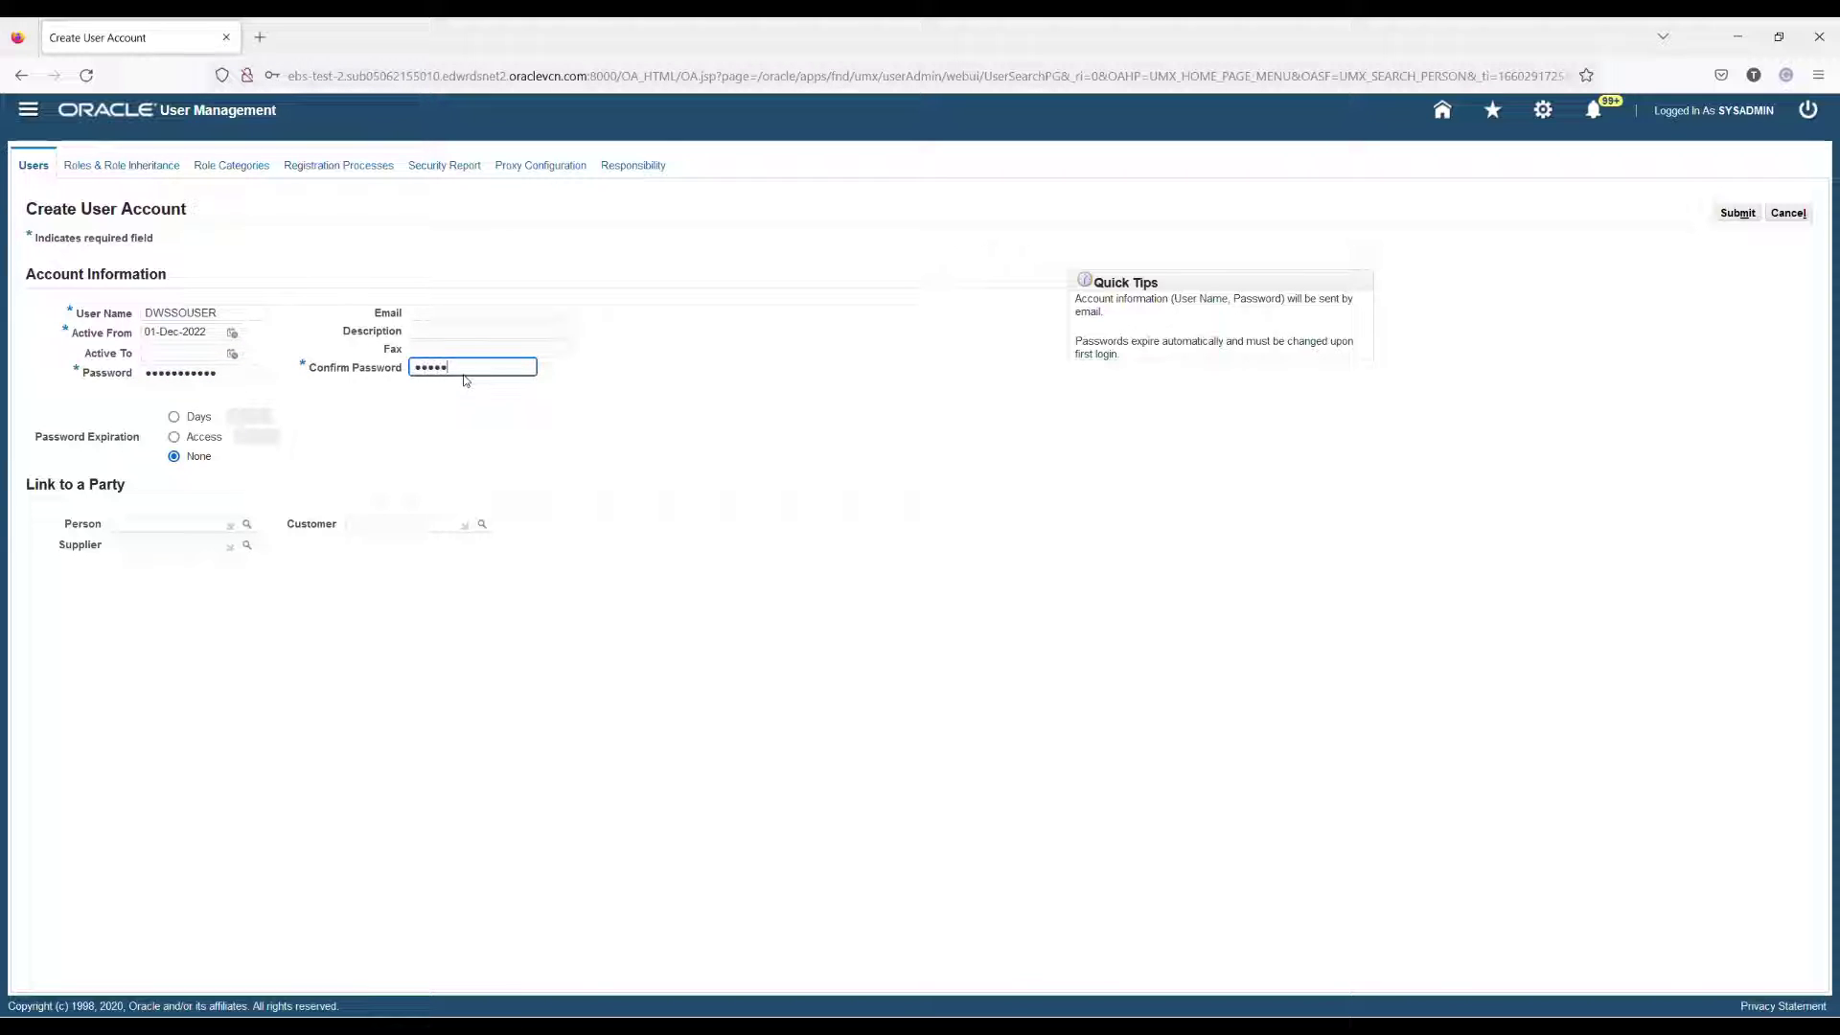
pyautogui.write('•••••••••')
pyautogui.click(886, 417)
pyautogui.click(458, 332)
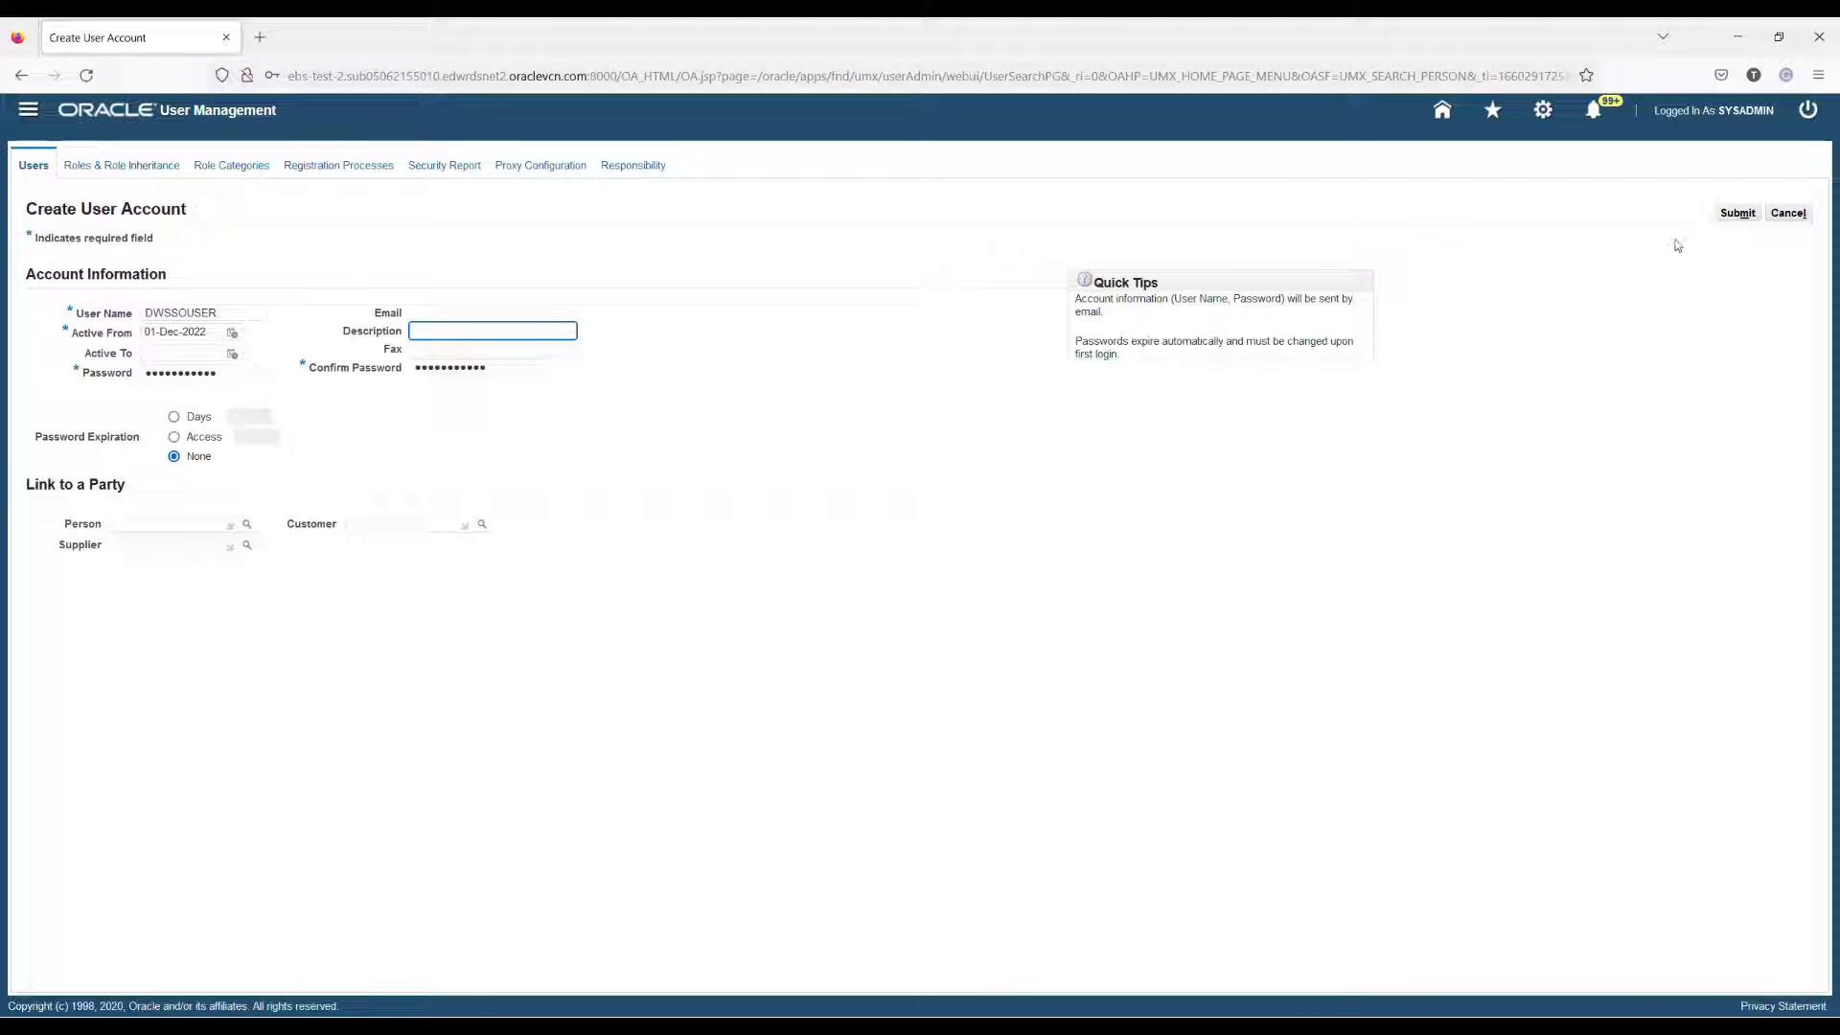
pyautogui.click(1739, 215)
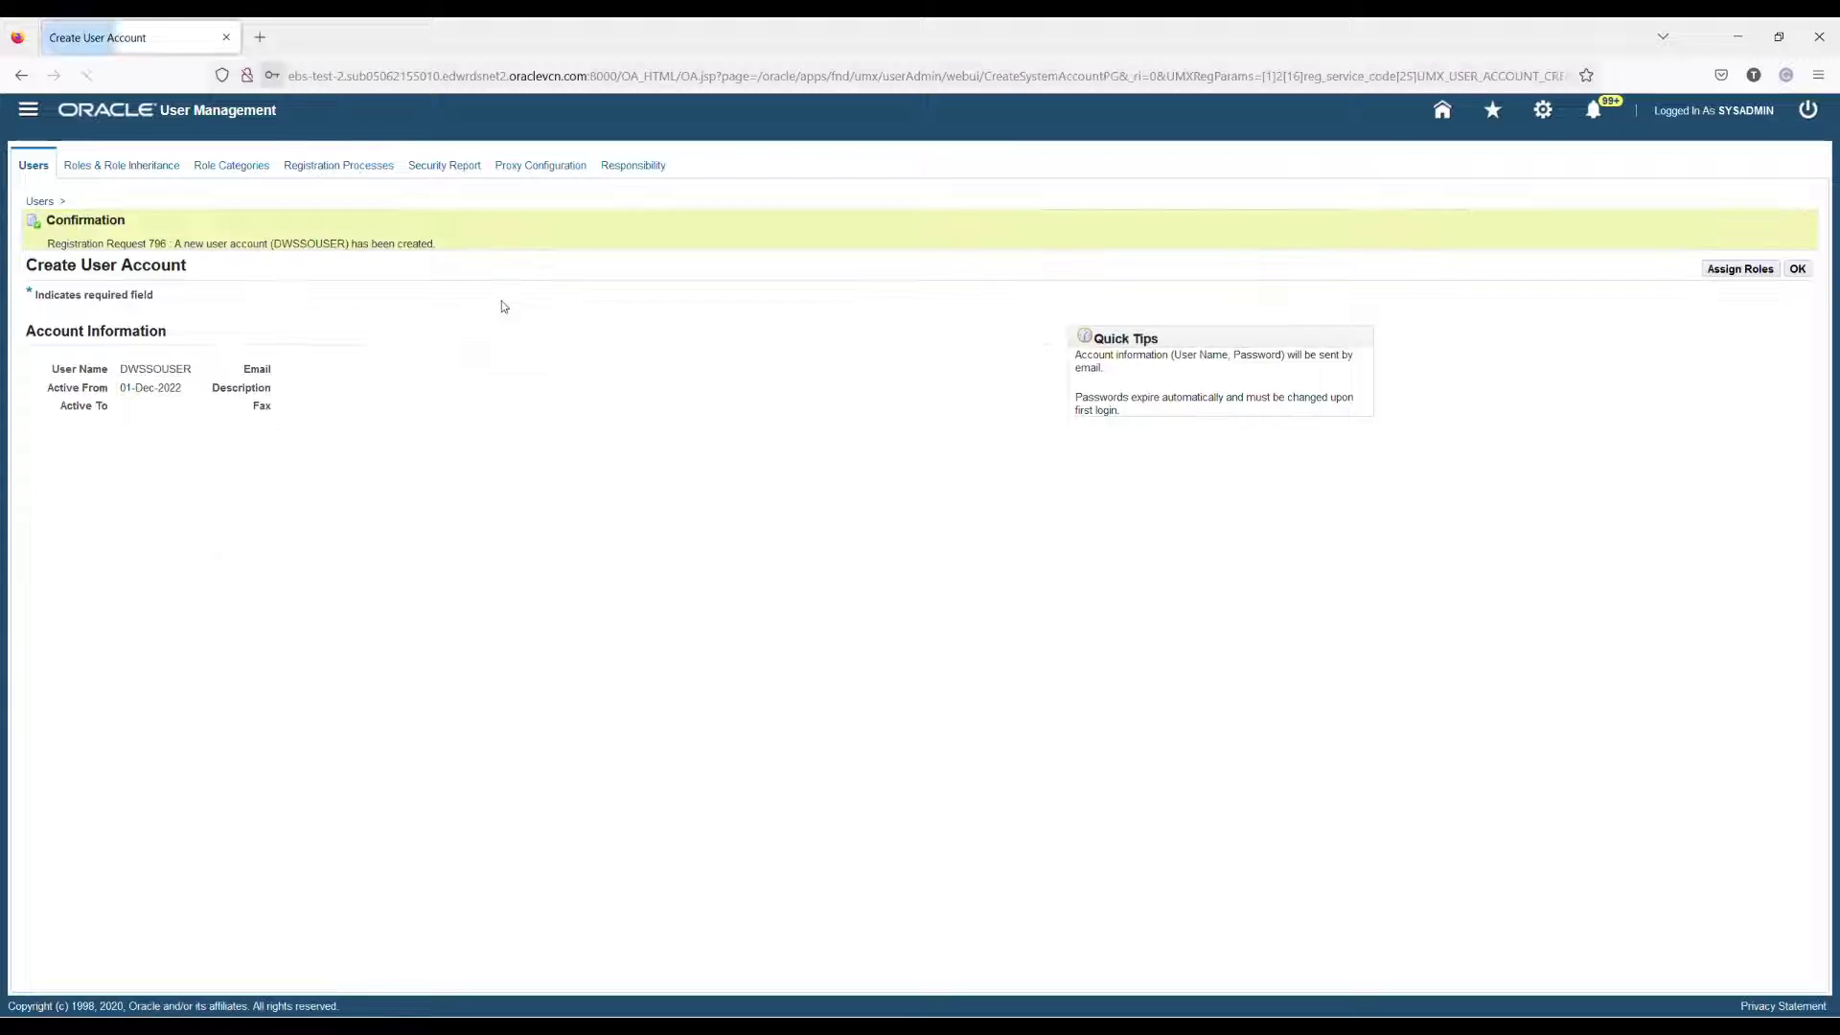
# Step: Search APPS_SCHEMA_CONNECT and assign the Apps Schema Connect Role to DWSSOUSER
pyautogui.click(1739, 270)
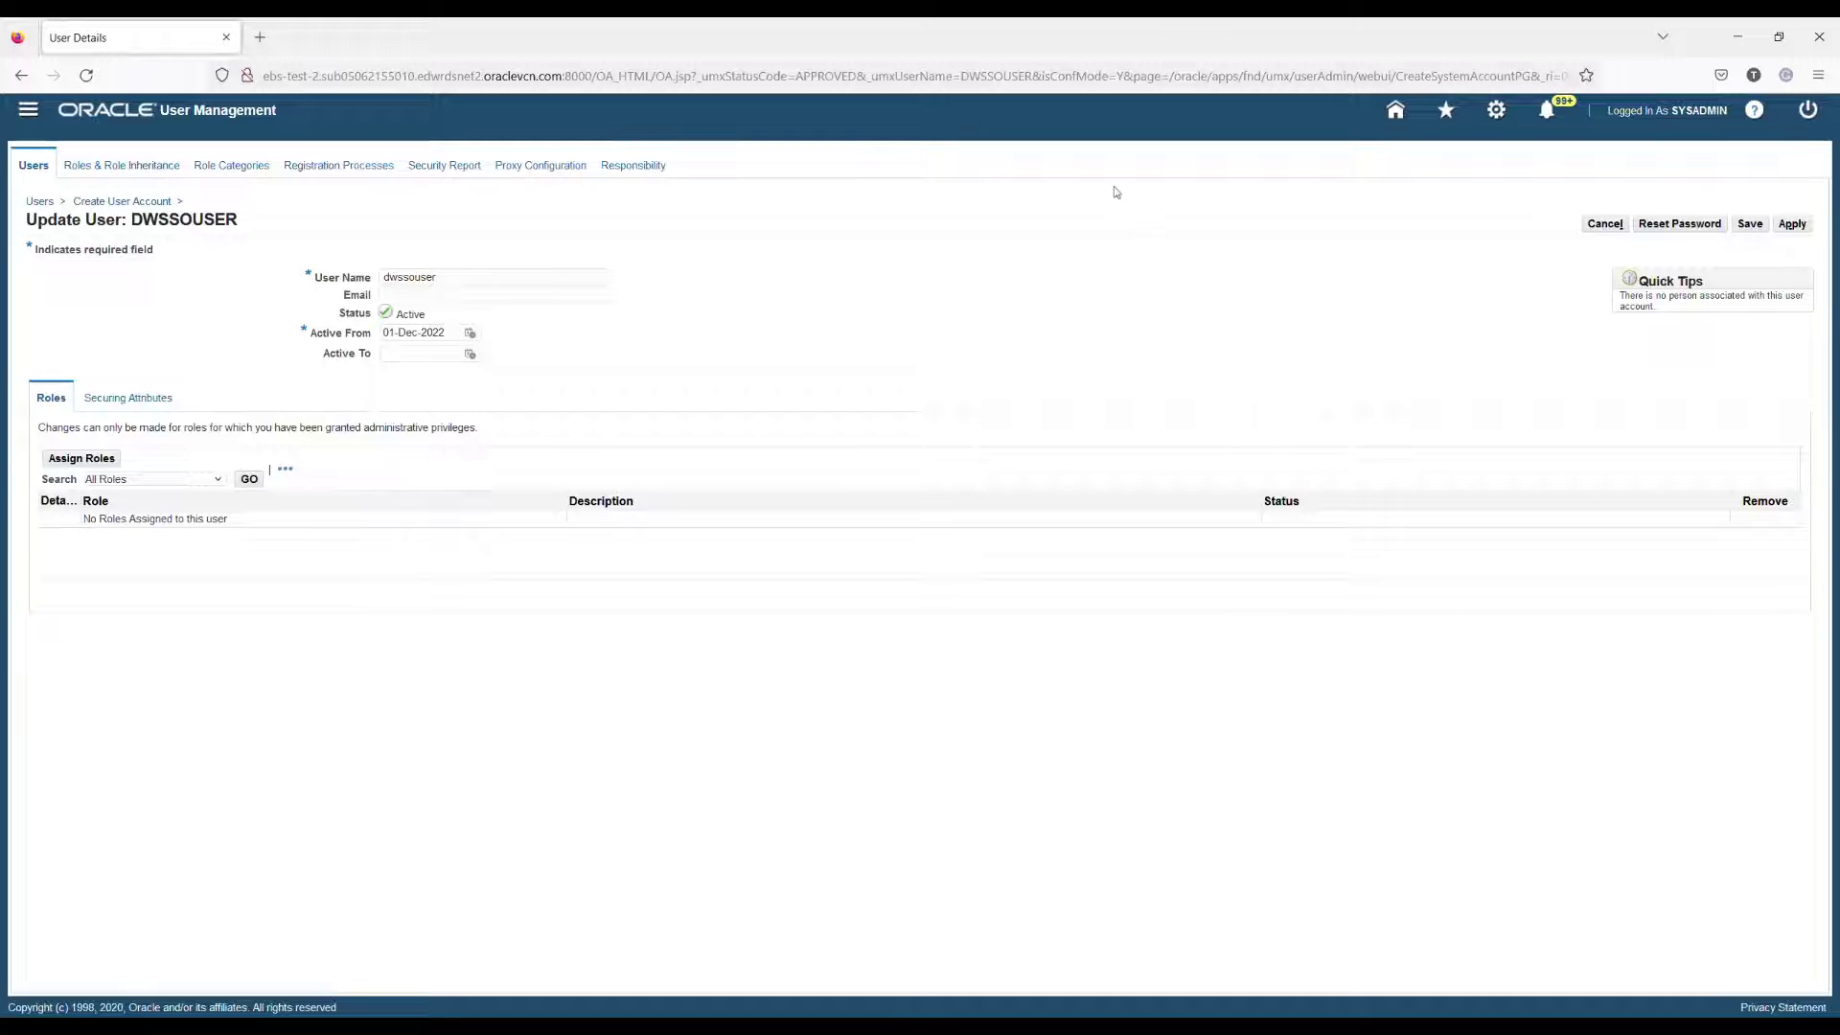
pyautogui.click(80, 460)
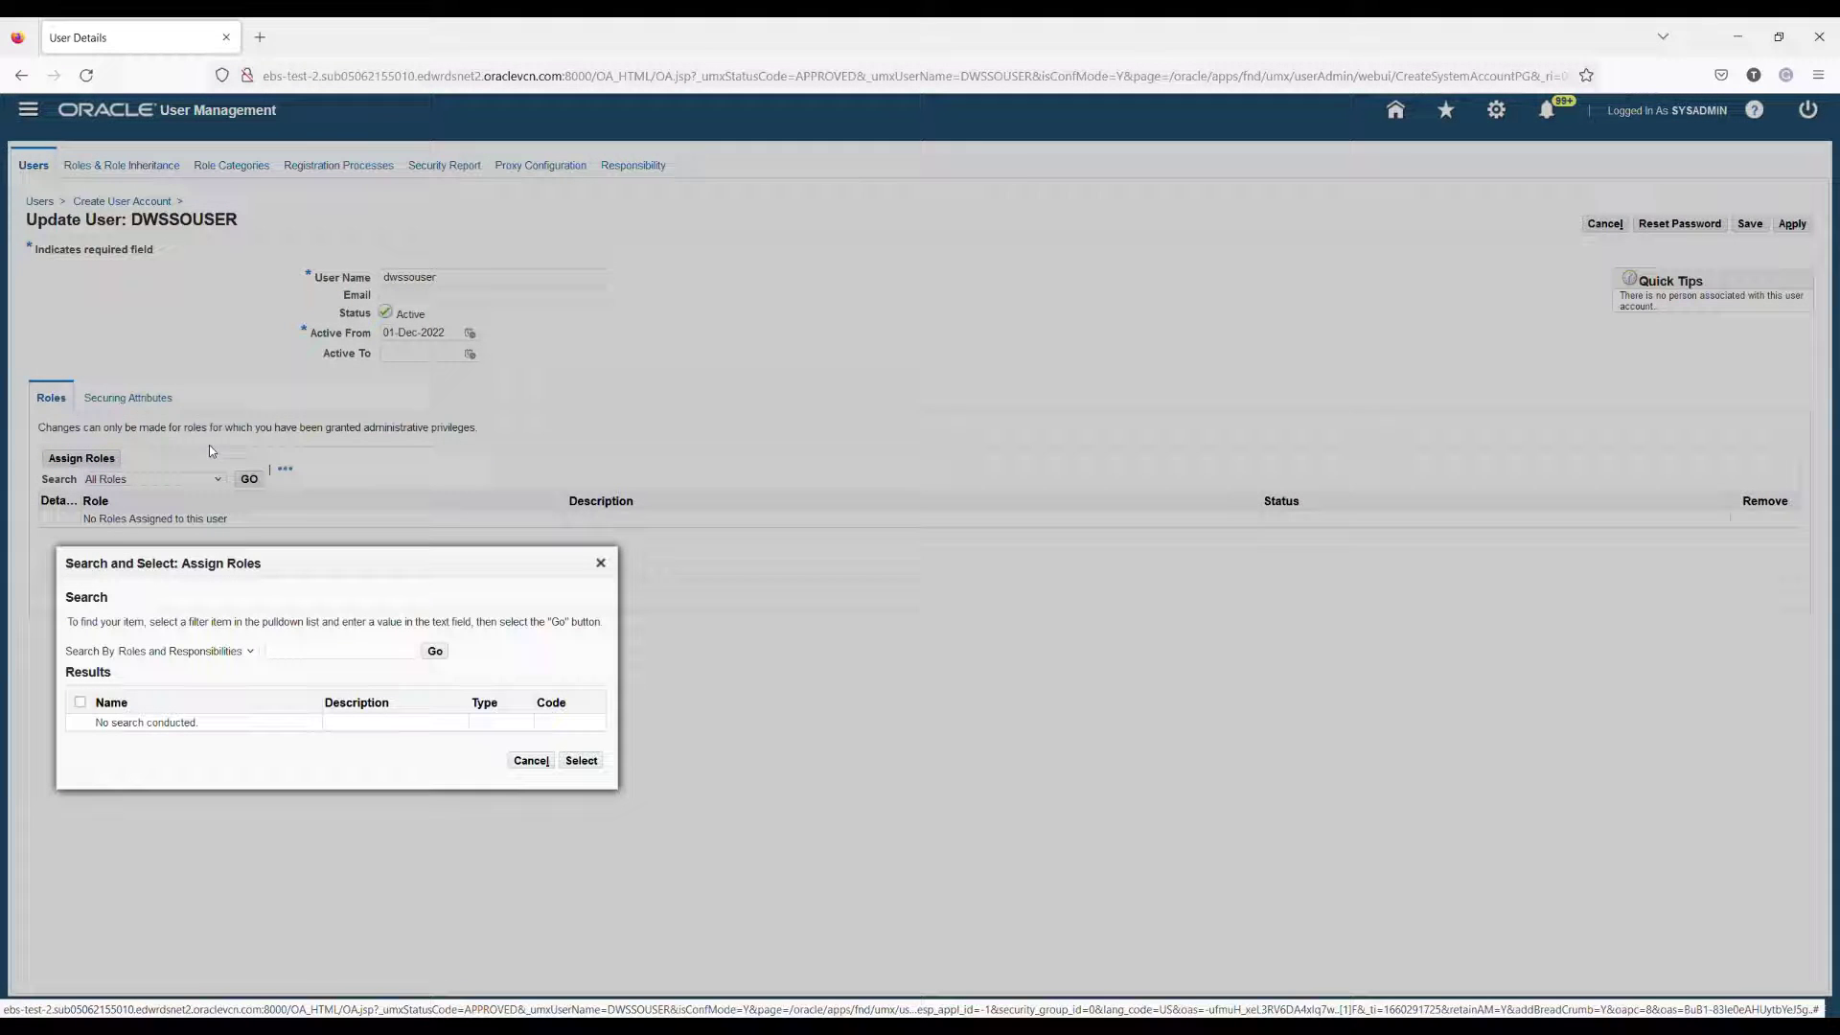
pyautogui.click(325, 656)
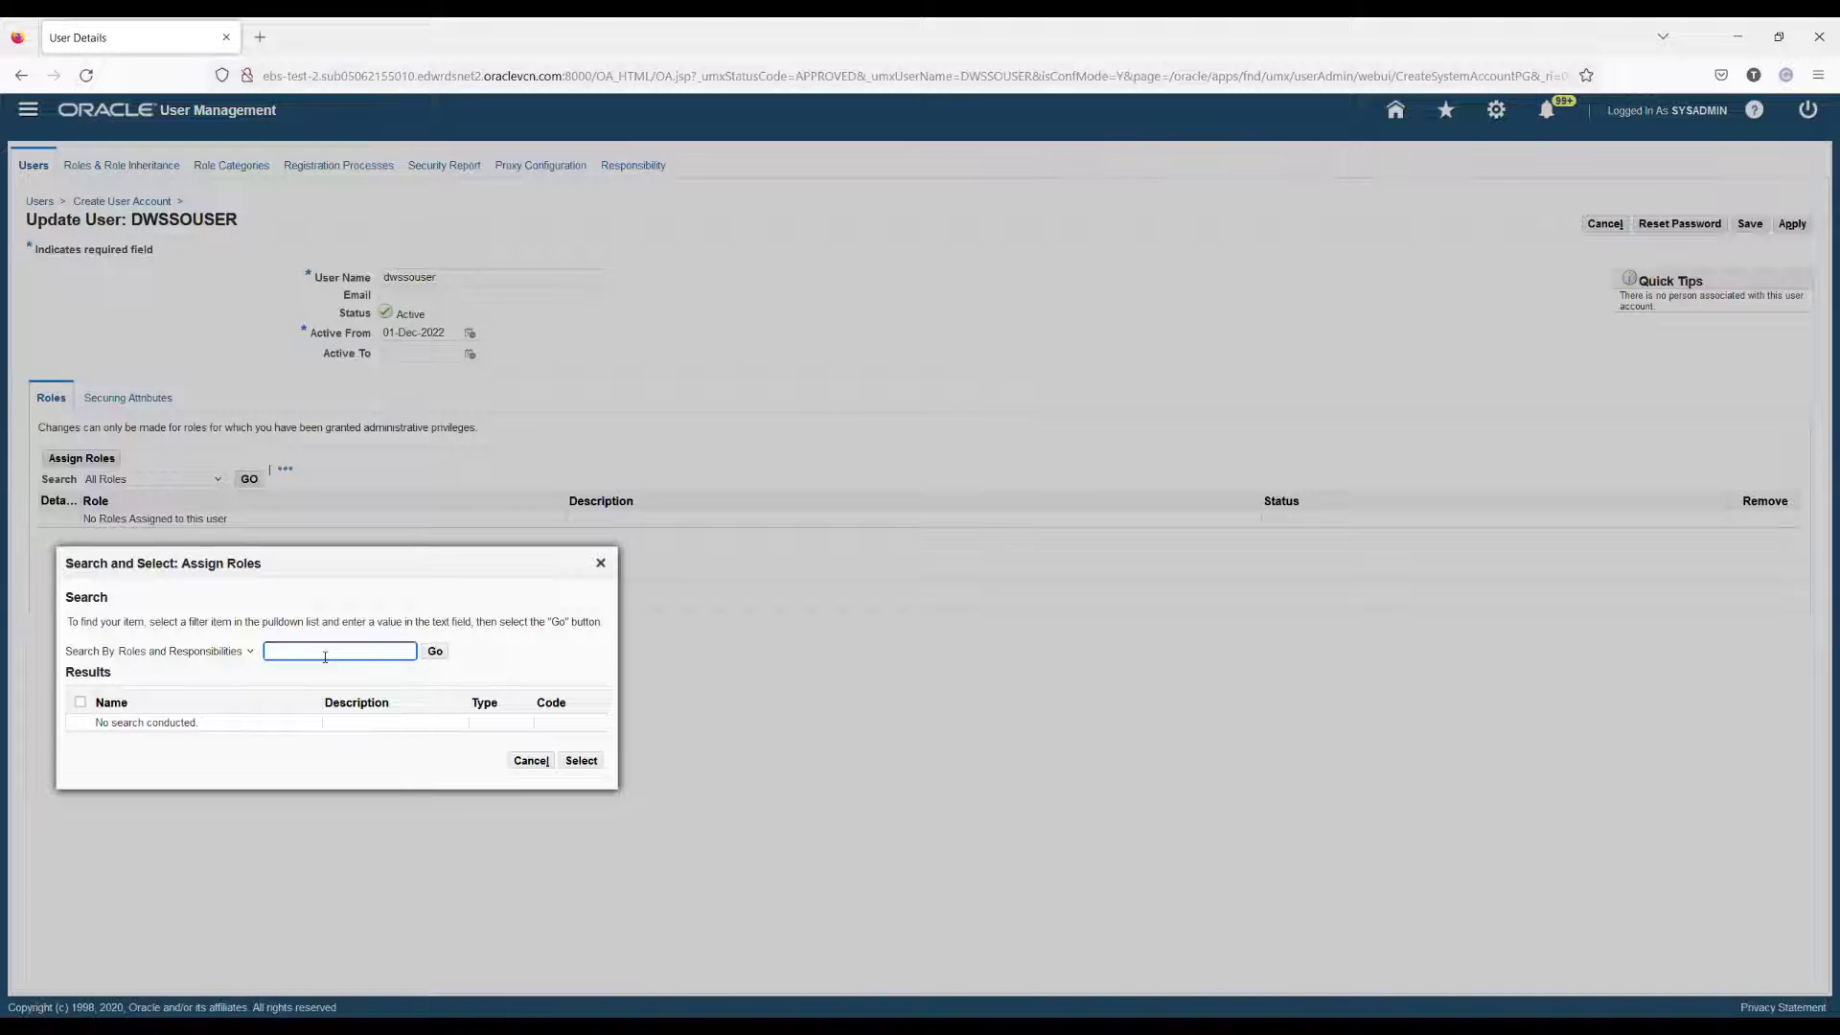
pyautogui.write('a')
pyautogui.hotkey('ctrl', 'a')
pyautogui.write('APPS_SCHEMA_CONNECT')
pyautogui.click(450, 658)
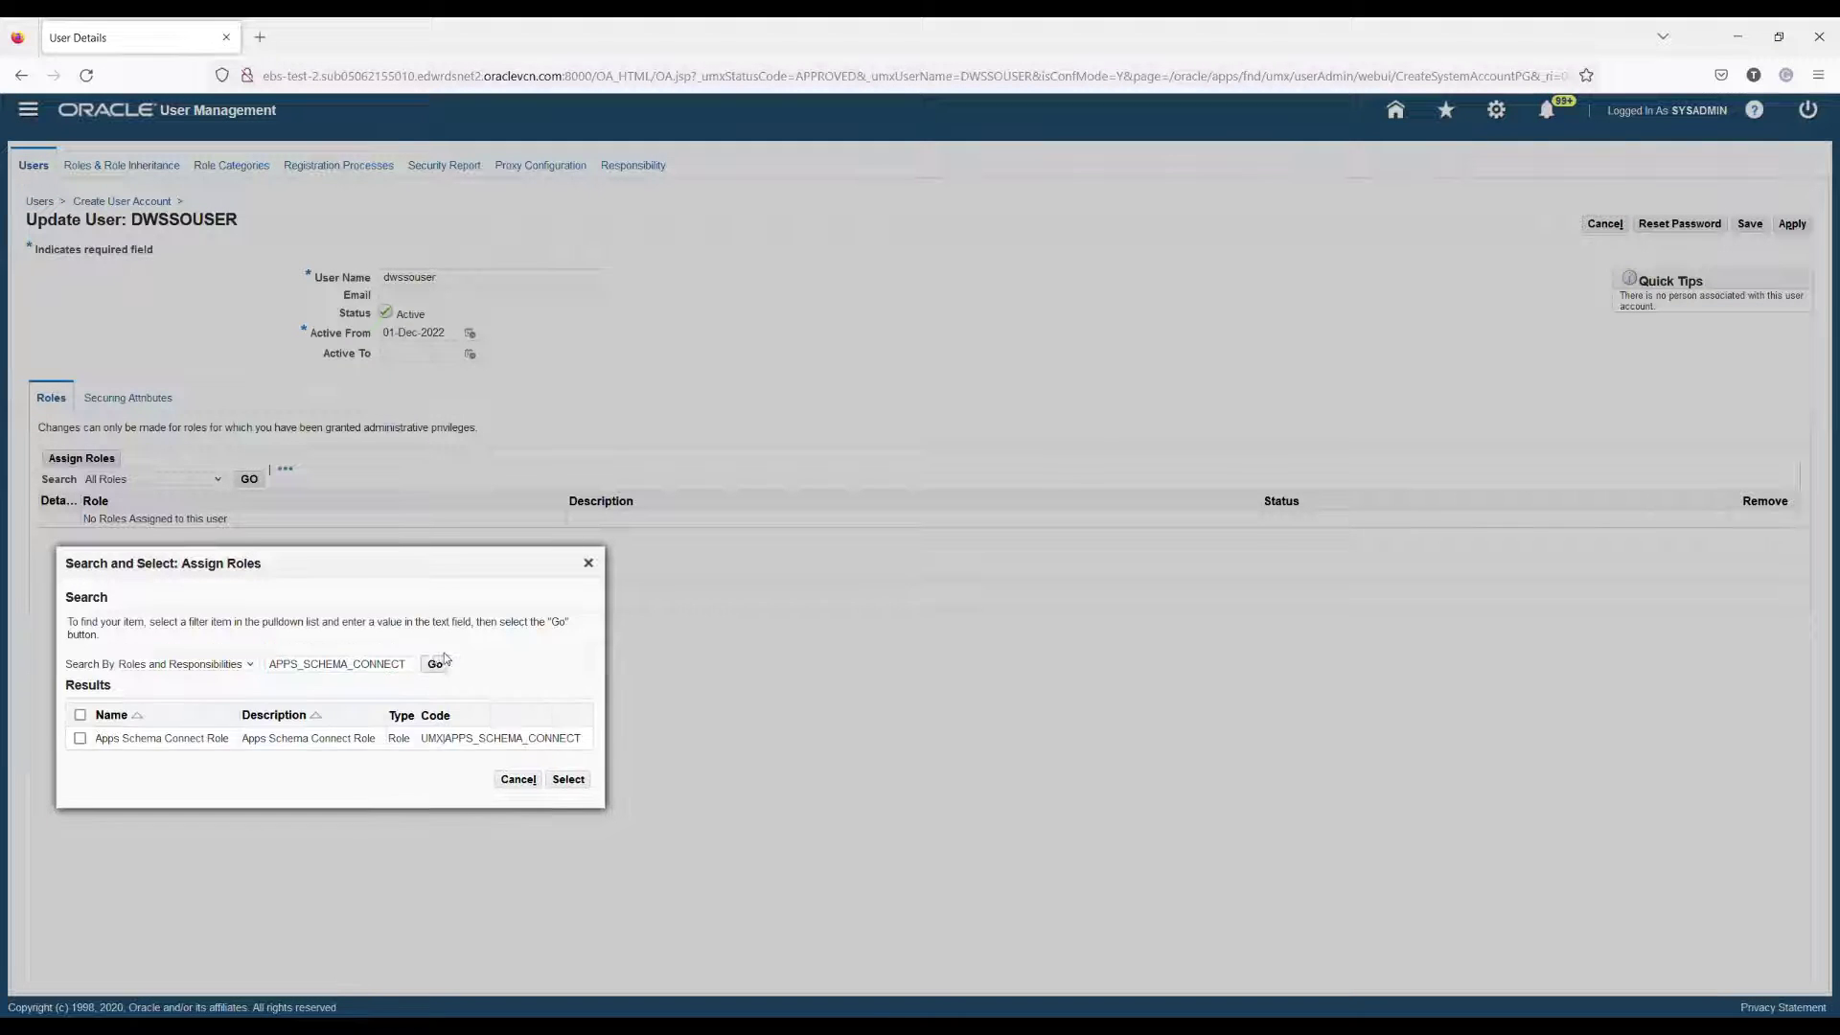
pyautogui.click(80, 738)
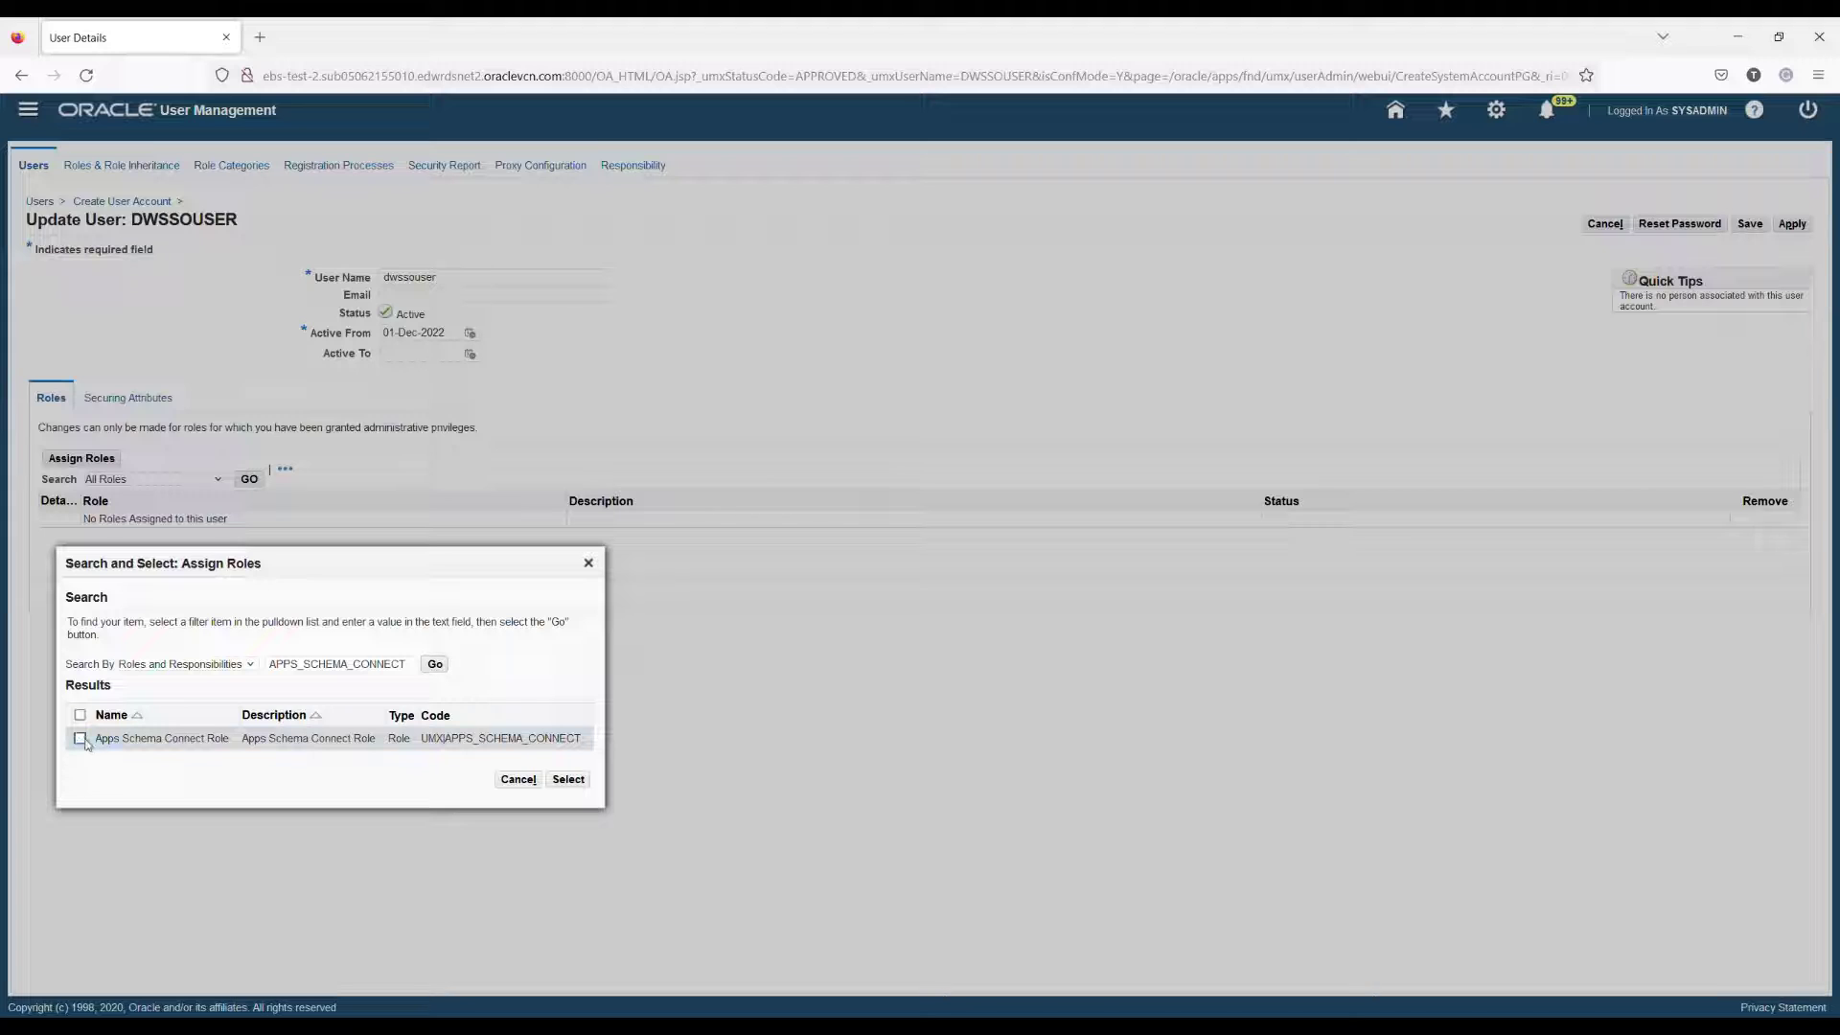
pyautogui.click(568, 779)
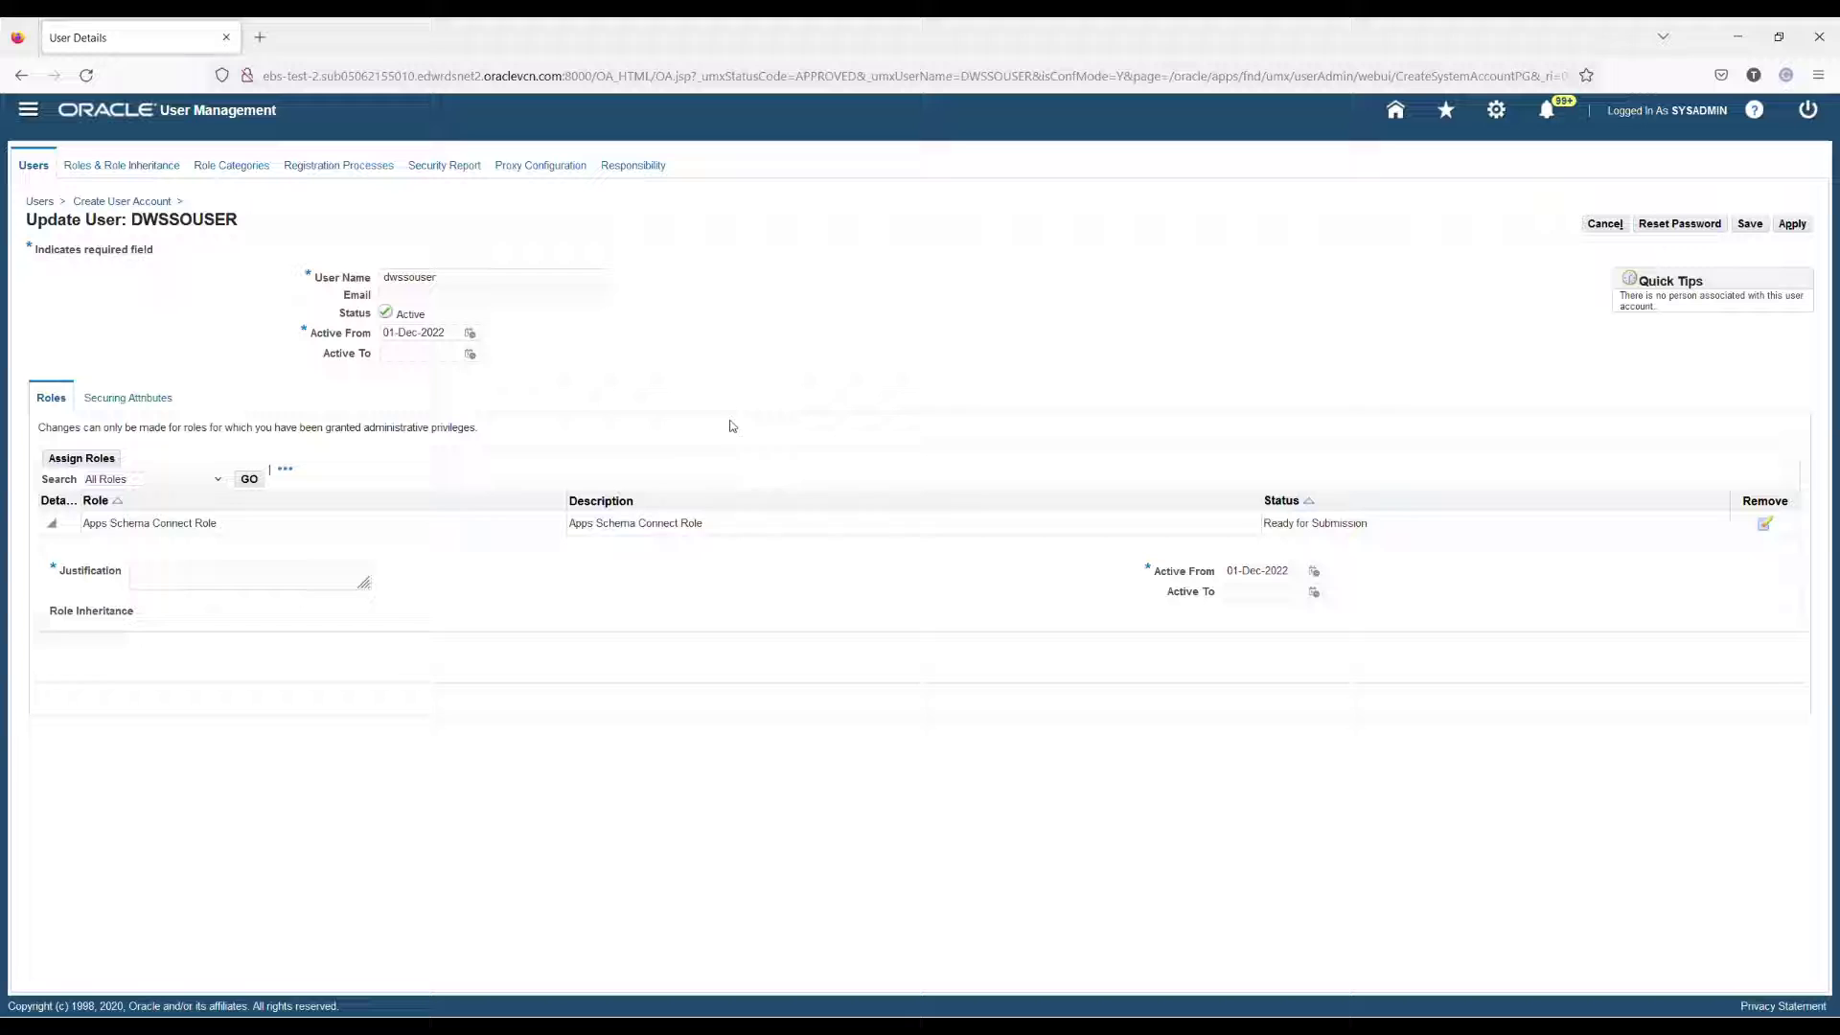
# Step: Justify the role with 'Required for DW SSO', apply it, and switch to the terminal
pyautogui.click(226, 590)
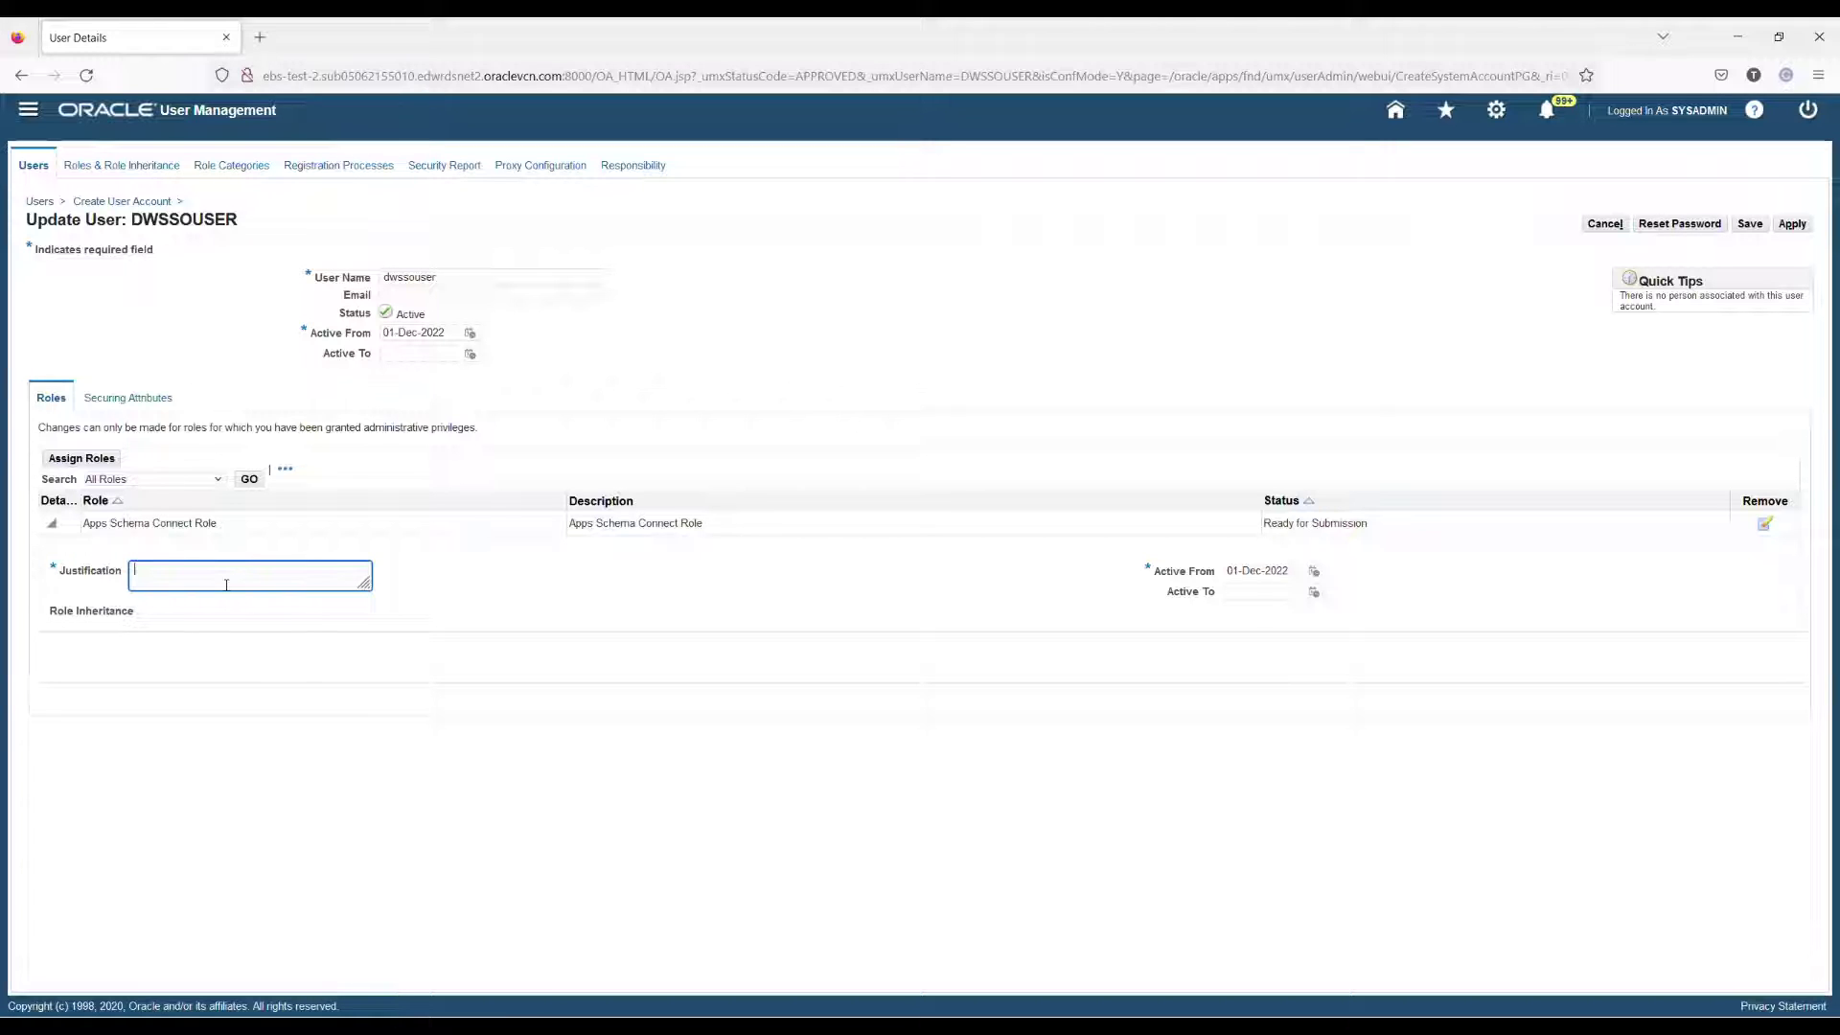
pyautogui.write('SS')
pyautogui.write('Required for DW SSO')
pyautogui.click(997, 601)
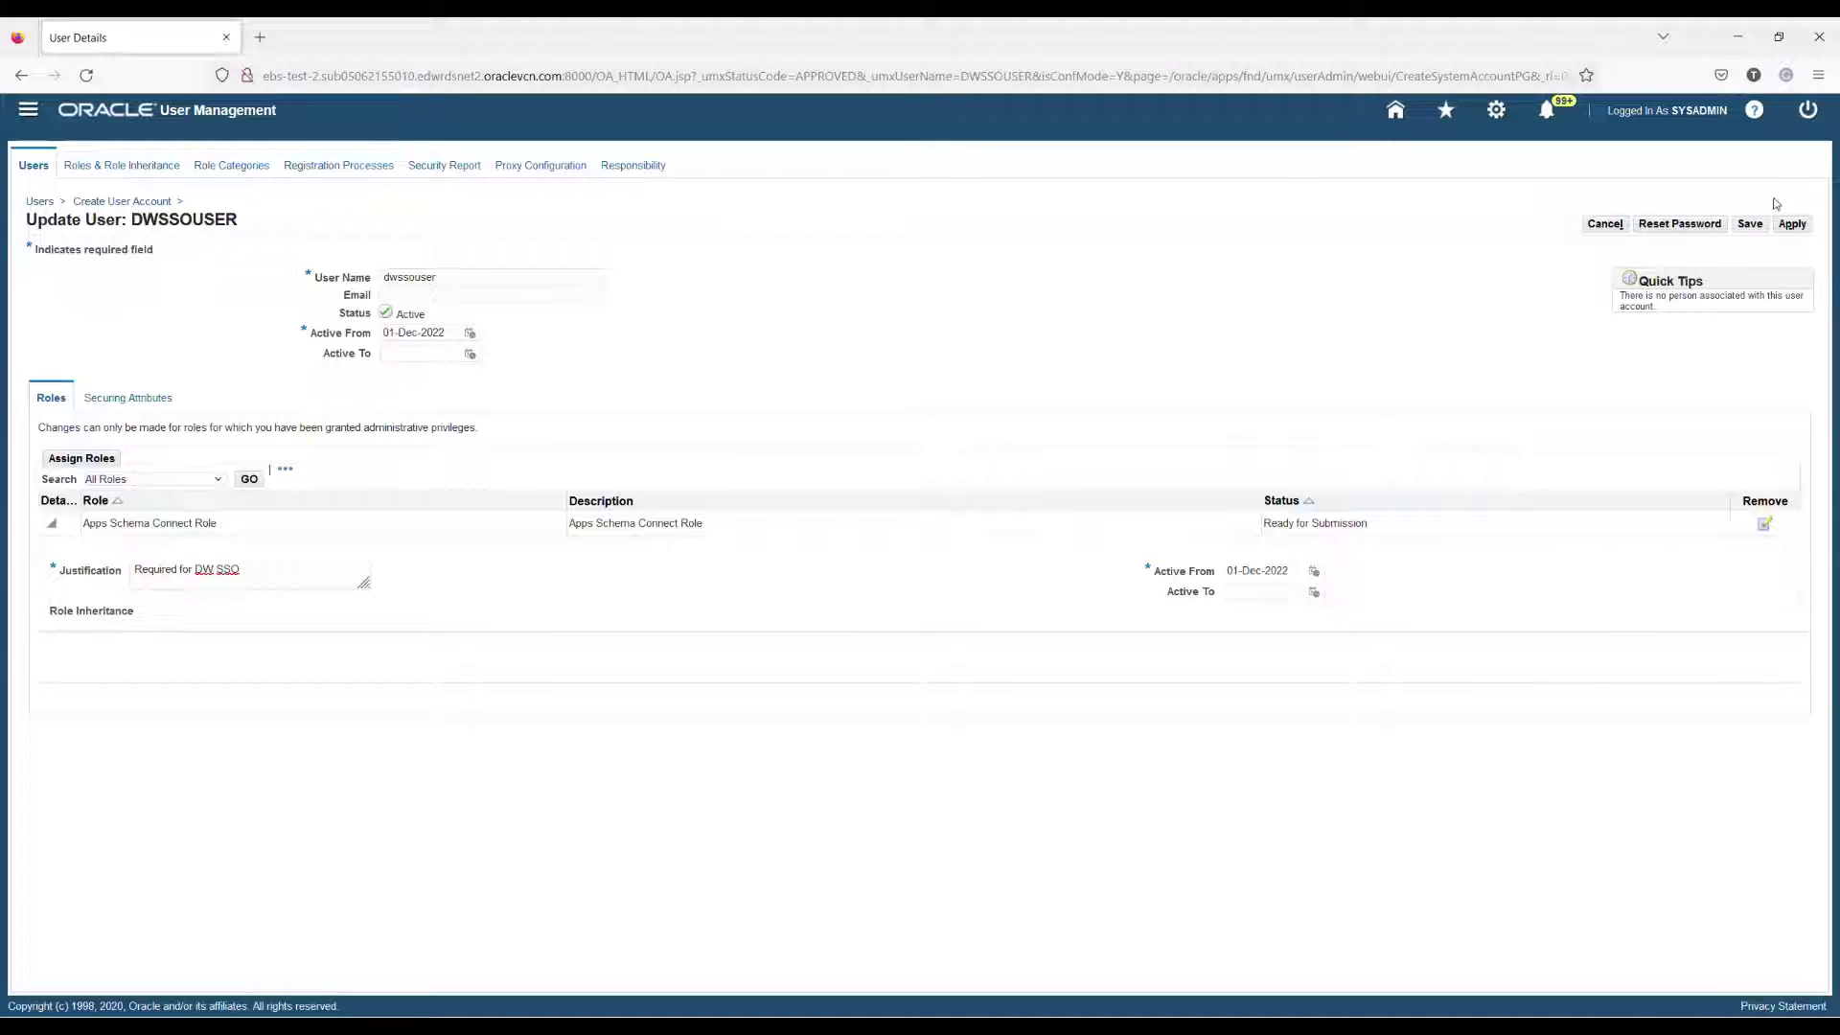
pyautogui.click(1791, 225)
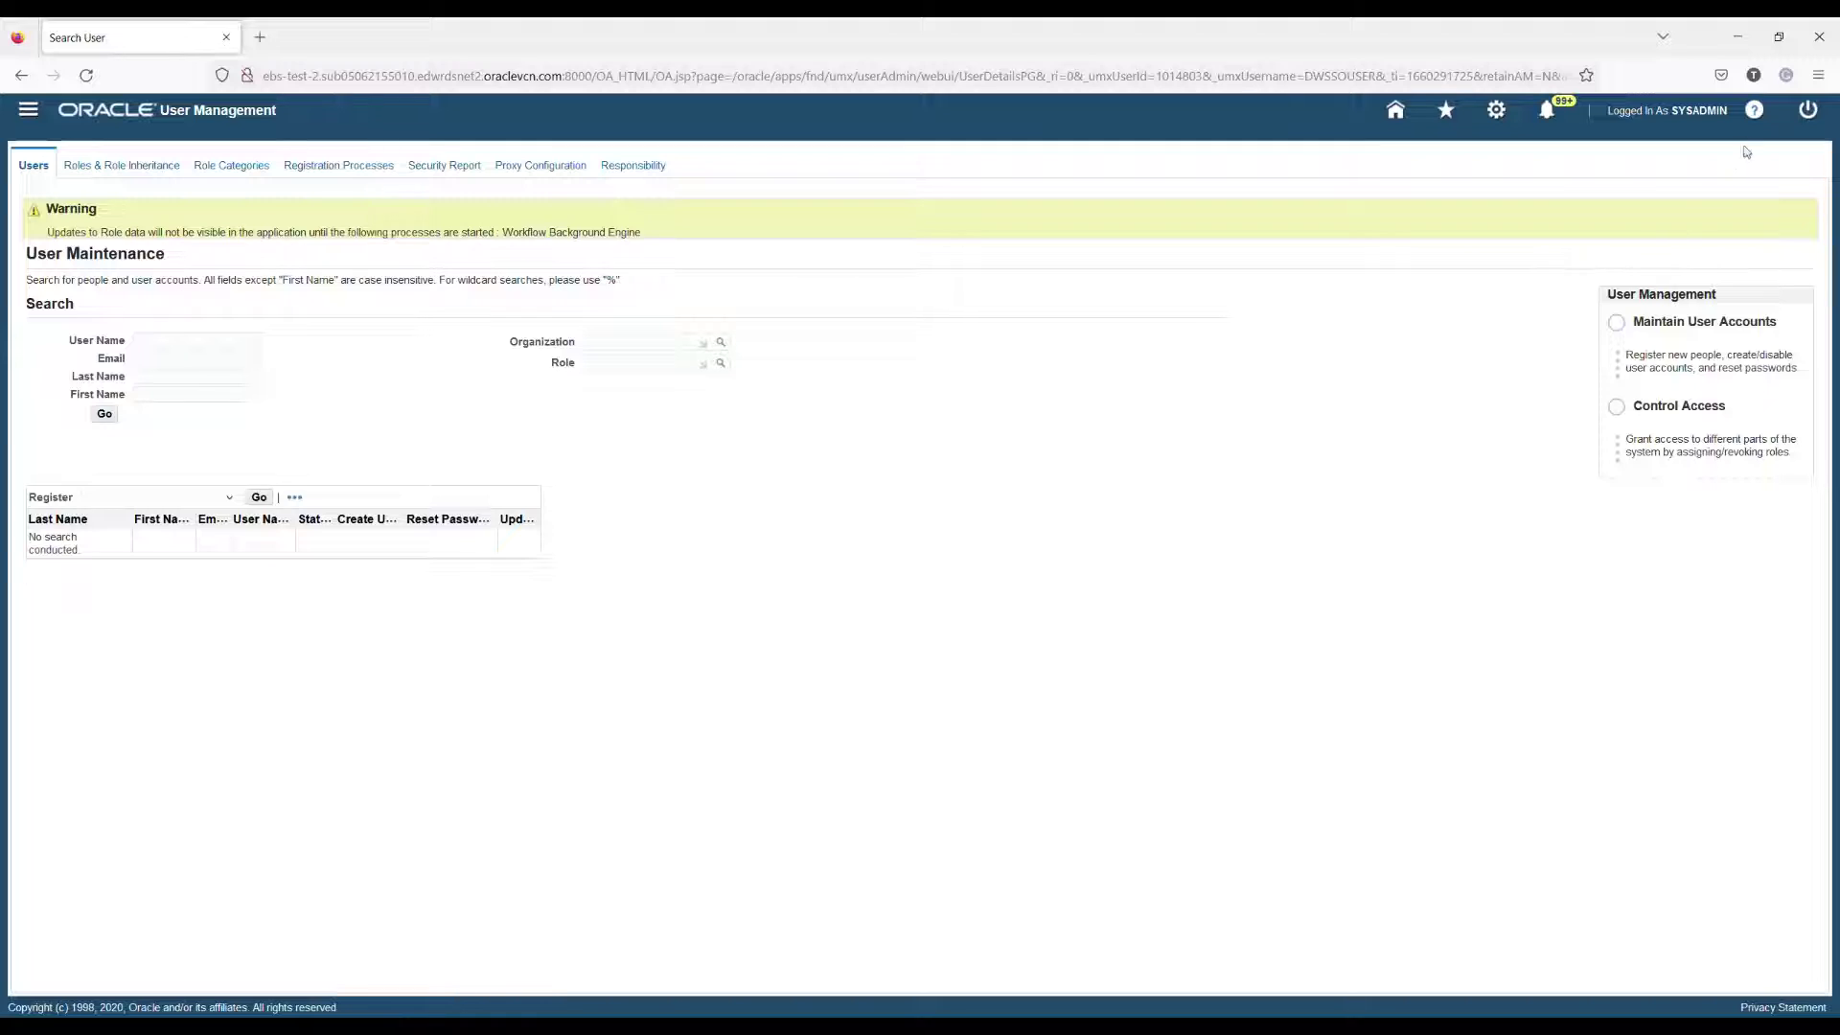
pyautogui.hotkey('alt', 'Tab')
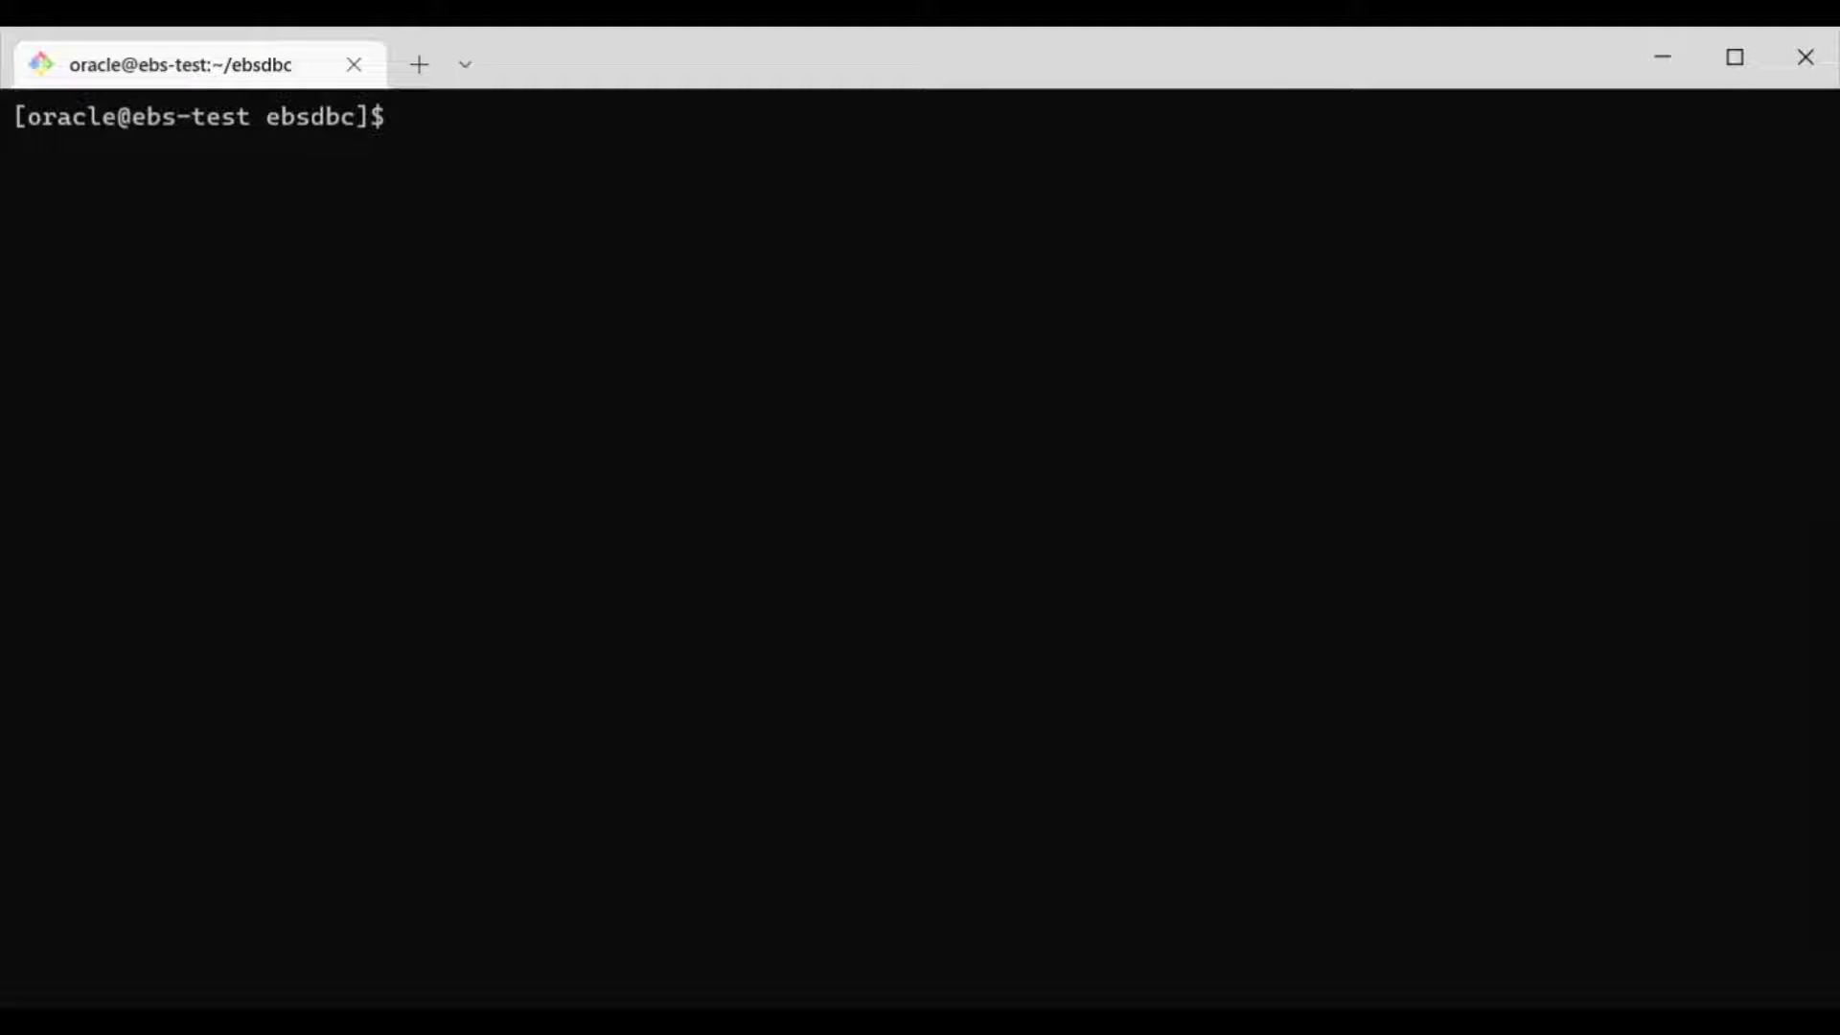
# Step: Set up the EBS environment and run the pasted command that generates the dbc file
pyautogui.write('. /u01/install/APPS/EBSapps.env run')
pyautogui.press('Return')
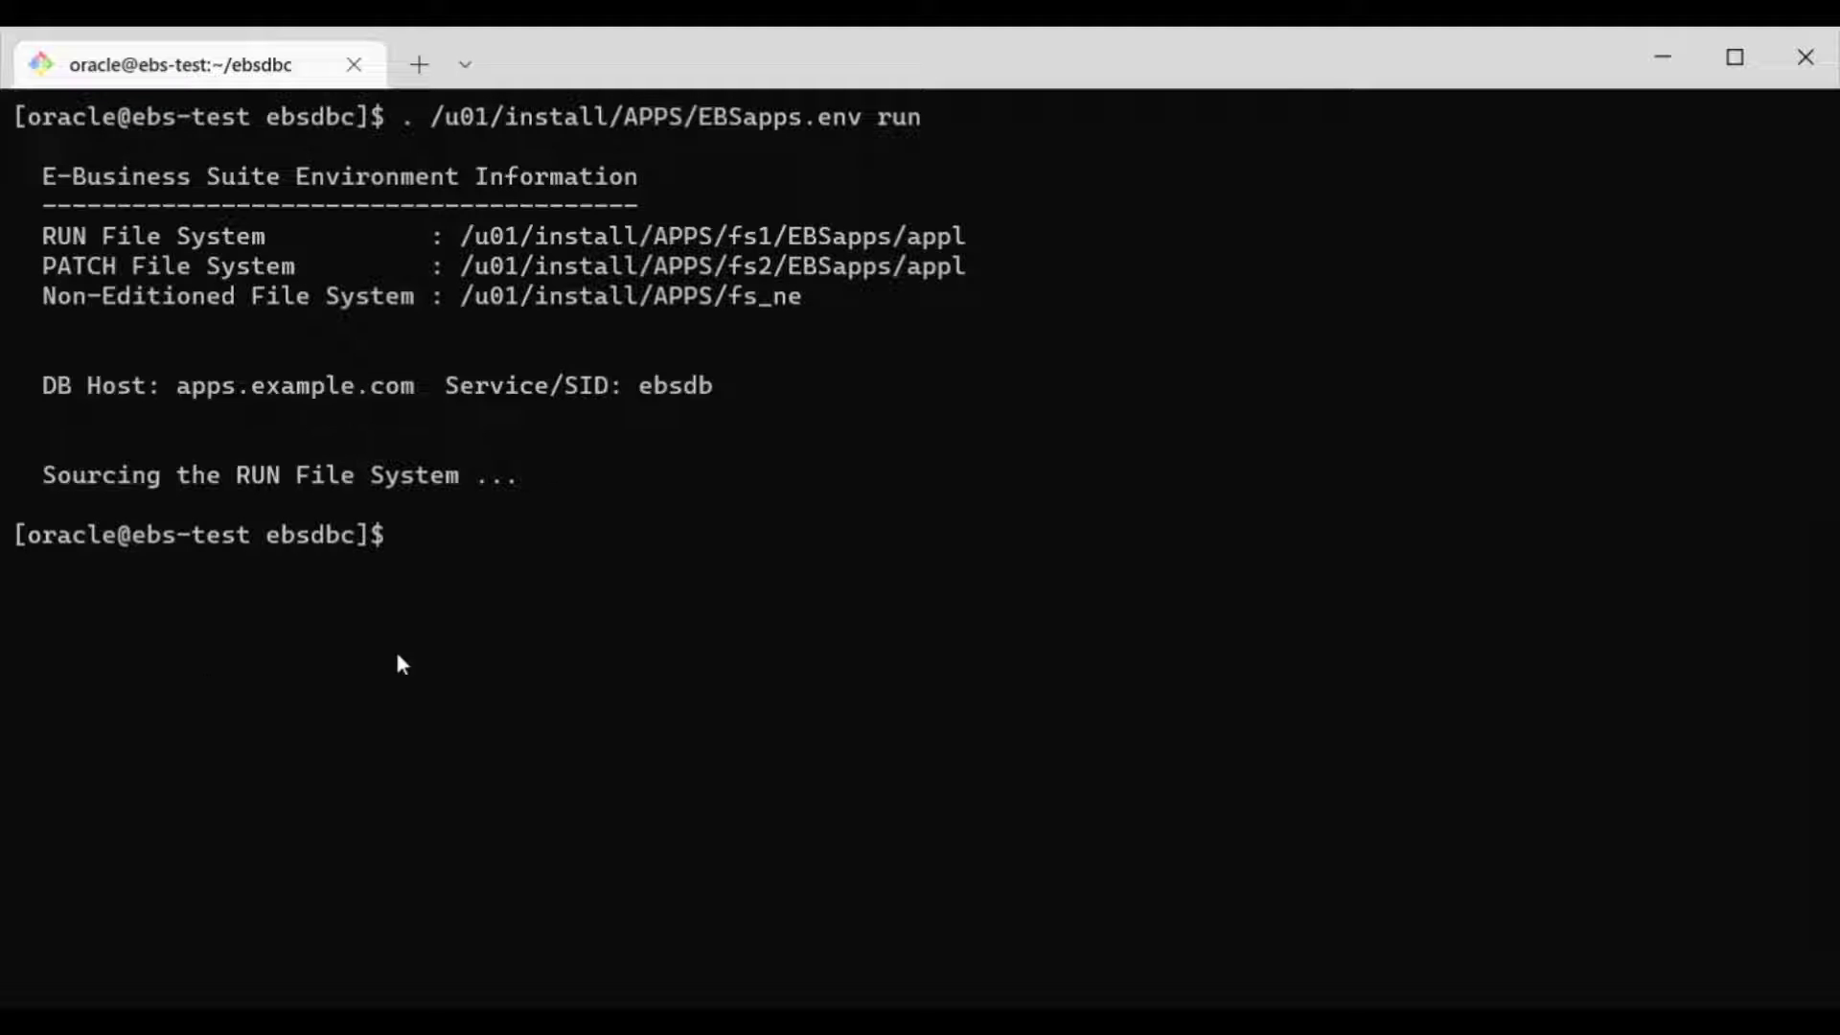
pyautogui.hotkey('ctrl', 'v')
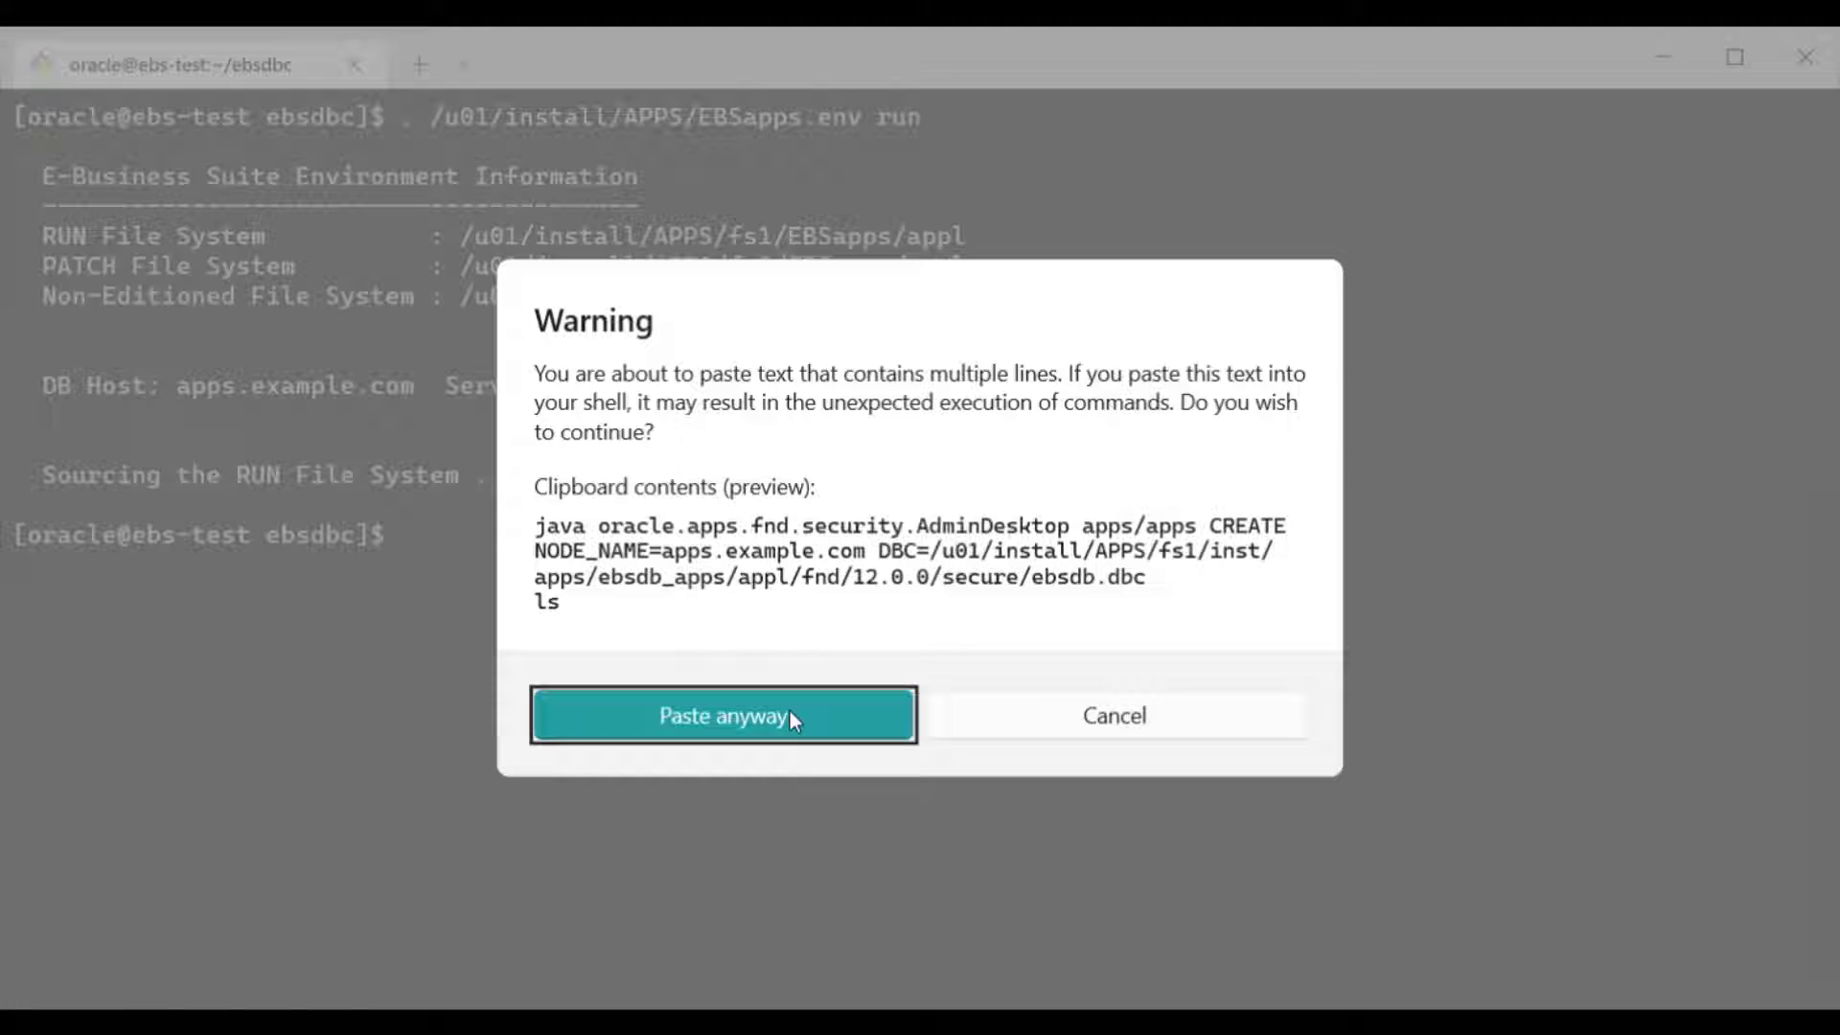
pyautogui.click(789, 717)
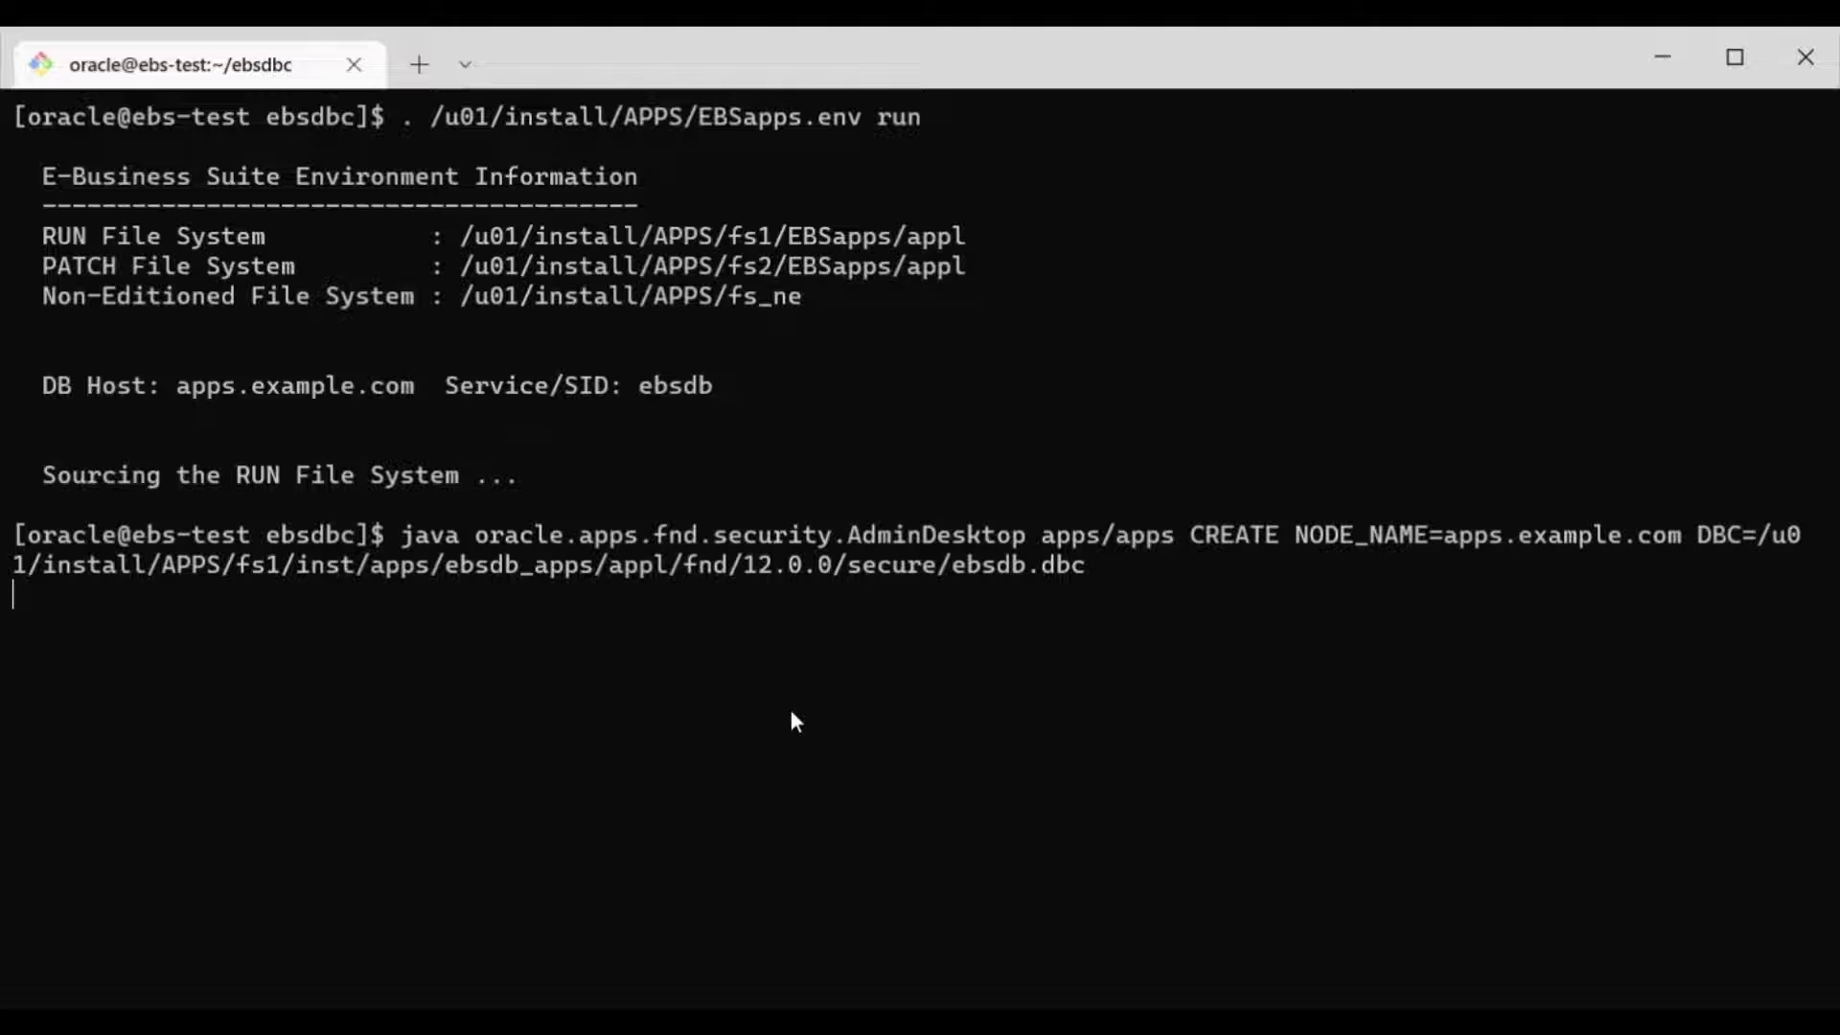
# Step: List the folder, print ebsdb_APPS.EXAMPLE.COM.dbc with cat, and select its settings for copying
pyautogui.write('ls')
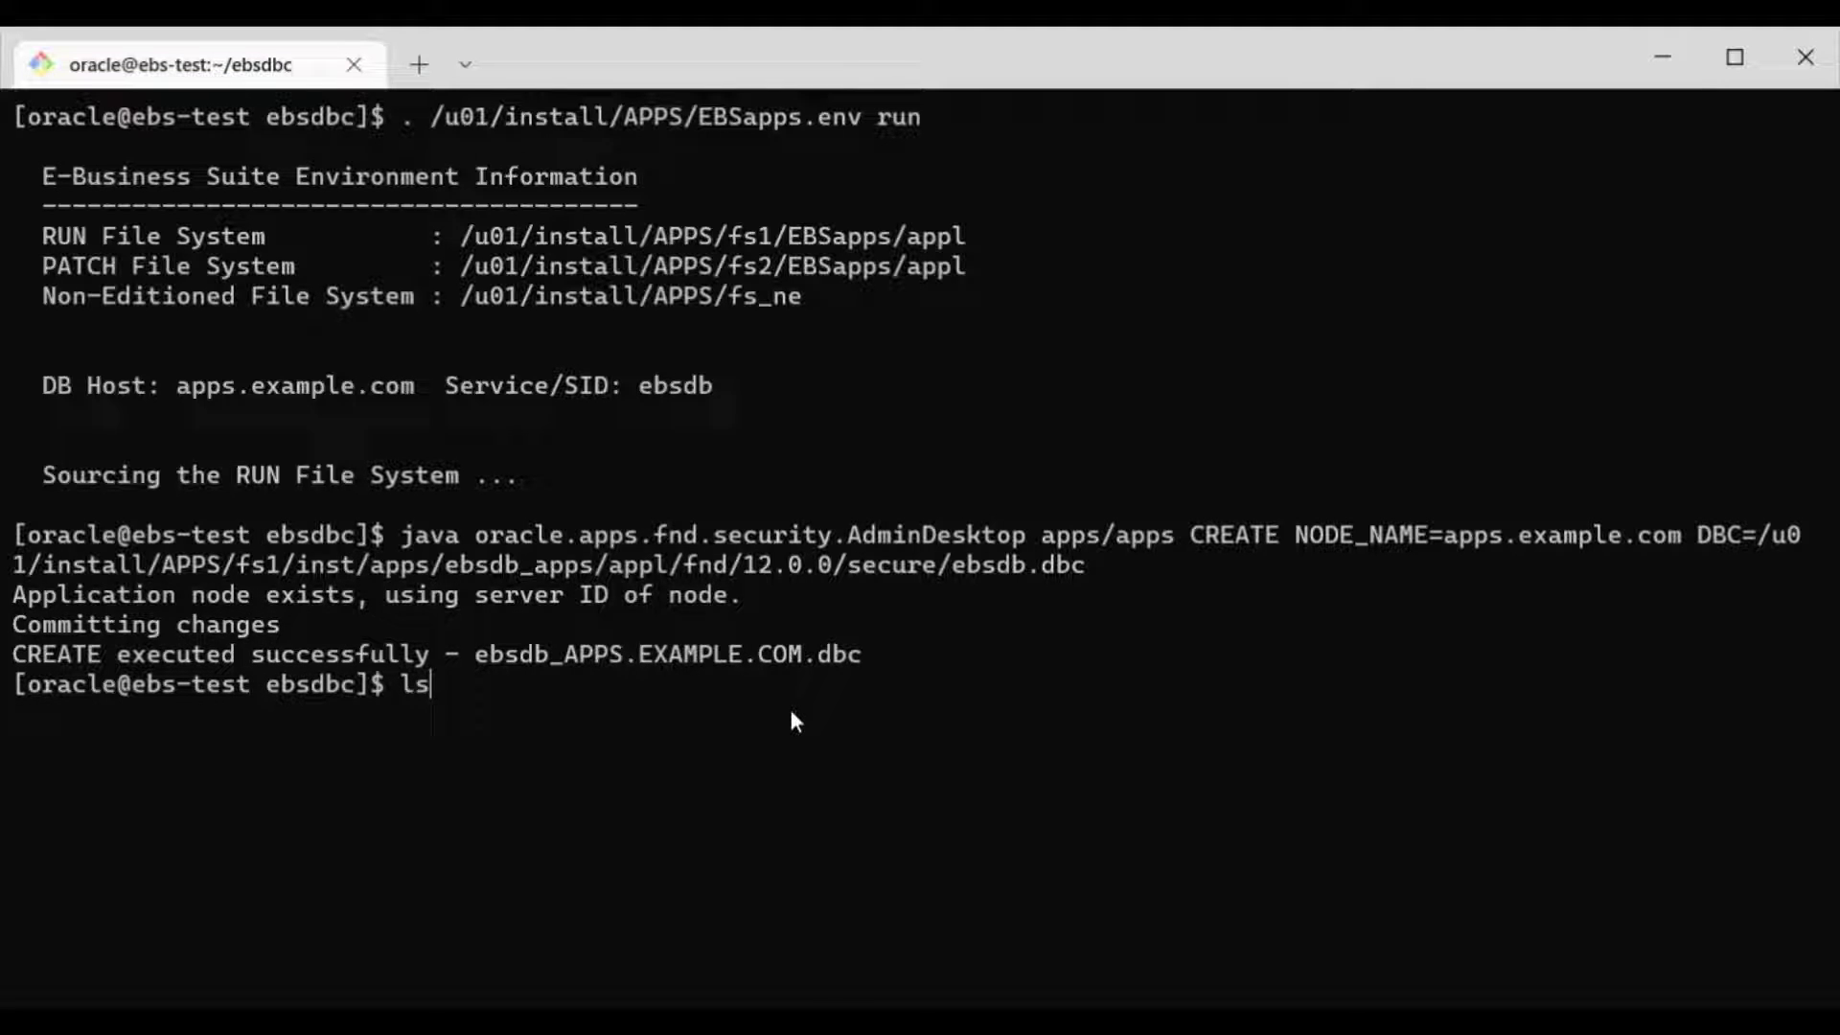
pyautogui.write('ls')
pyautogui.press('Return')
pyautogui.write('ls')
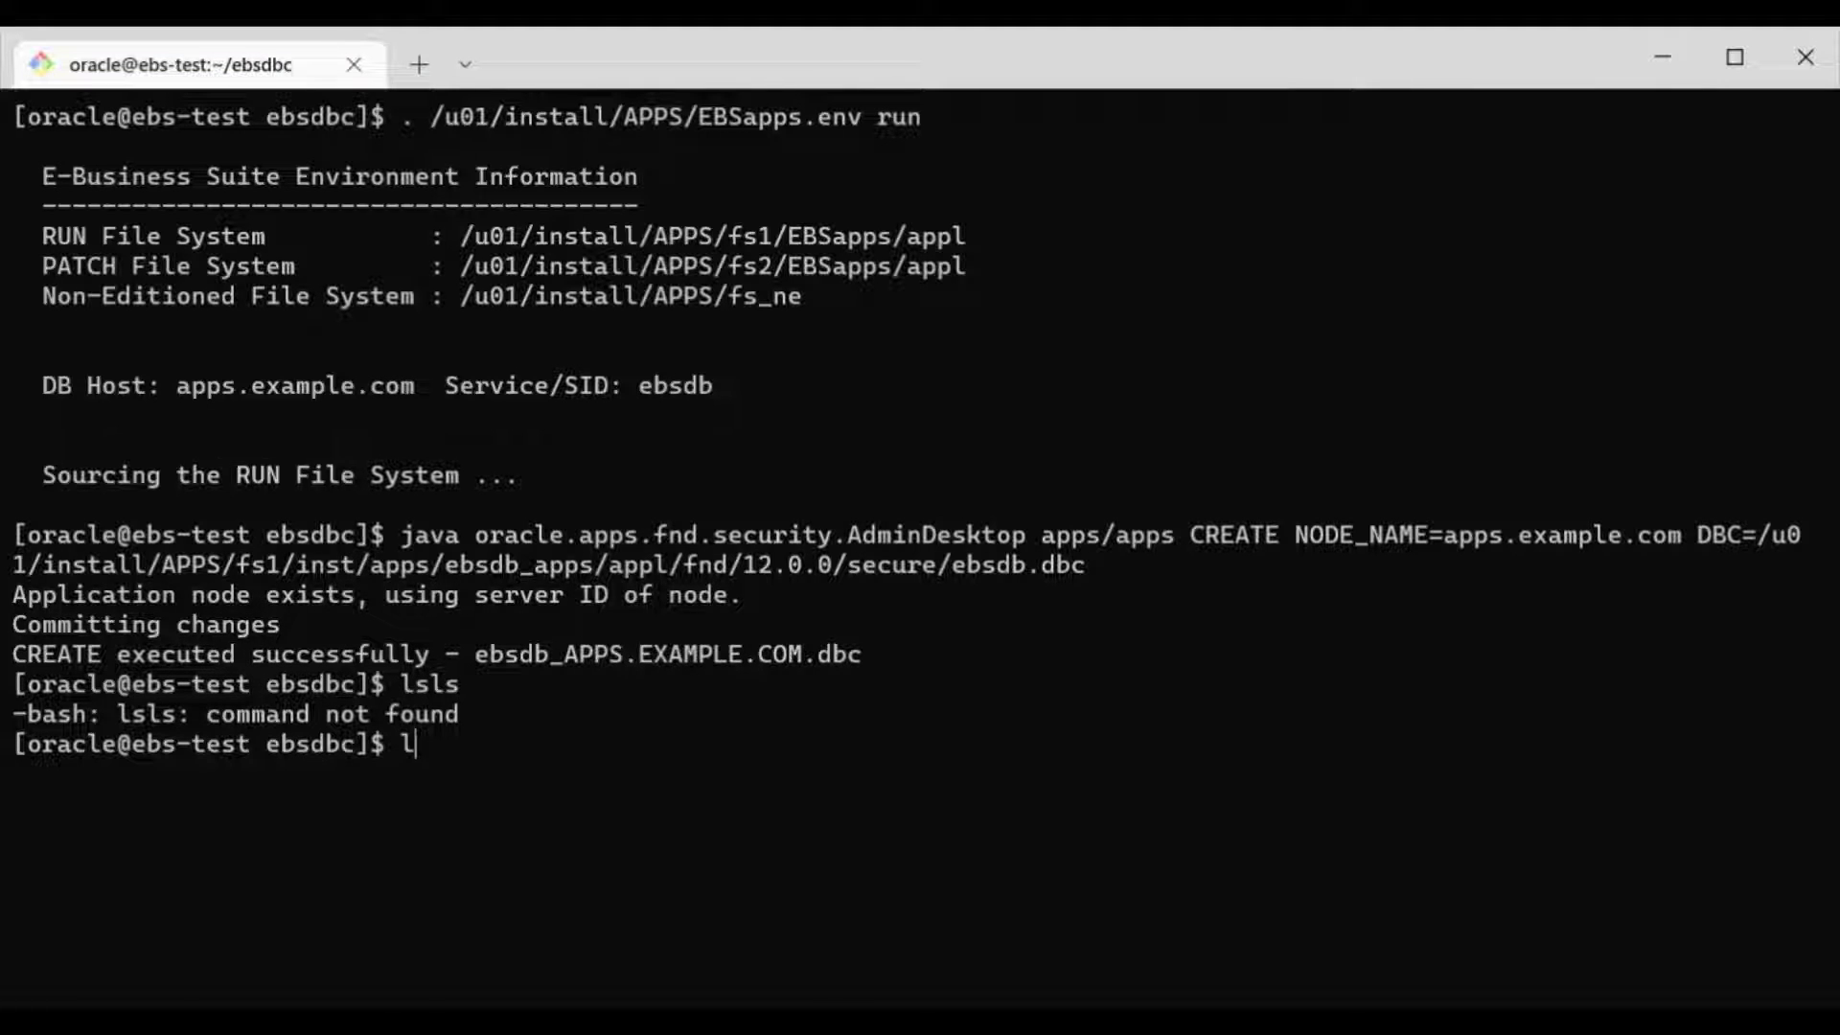
pyautogui.press('Return')
pyautogui.write('cat ')
pyautogui.write('e')
pyautogui.press('Tab')
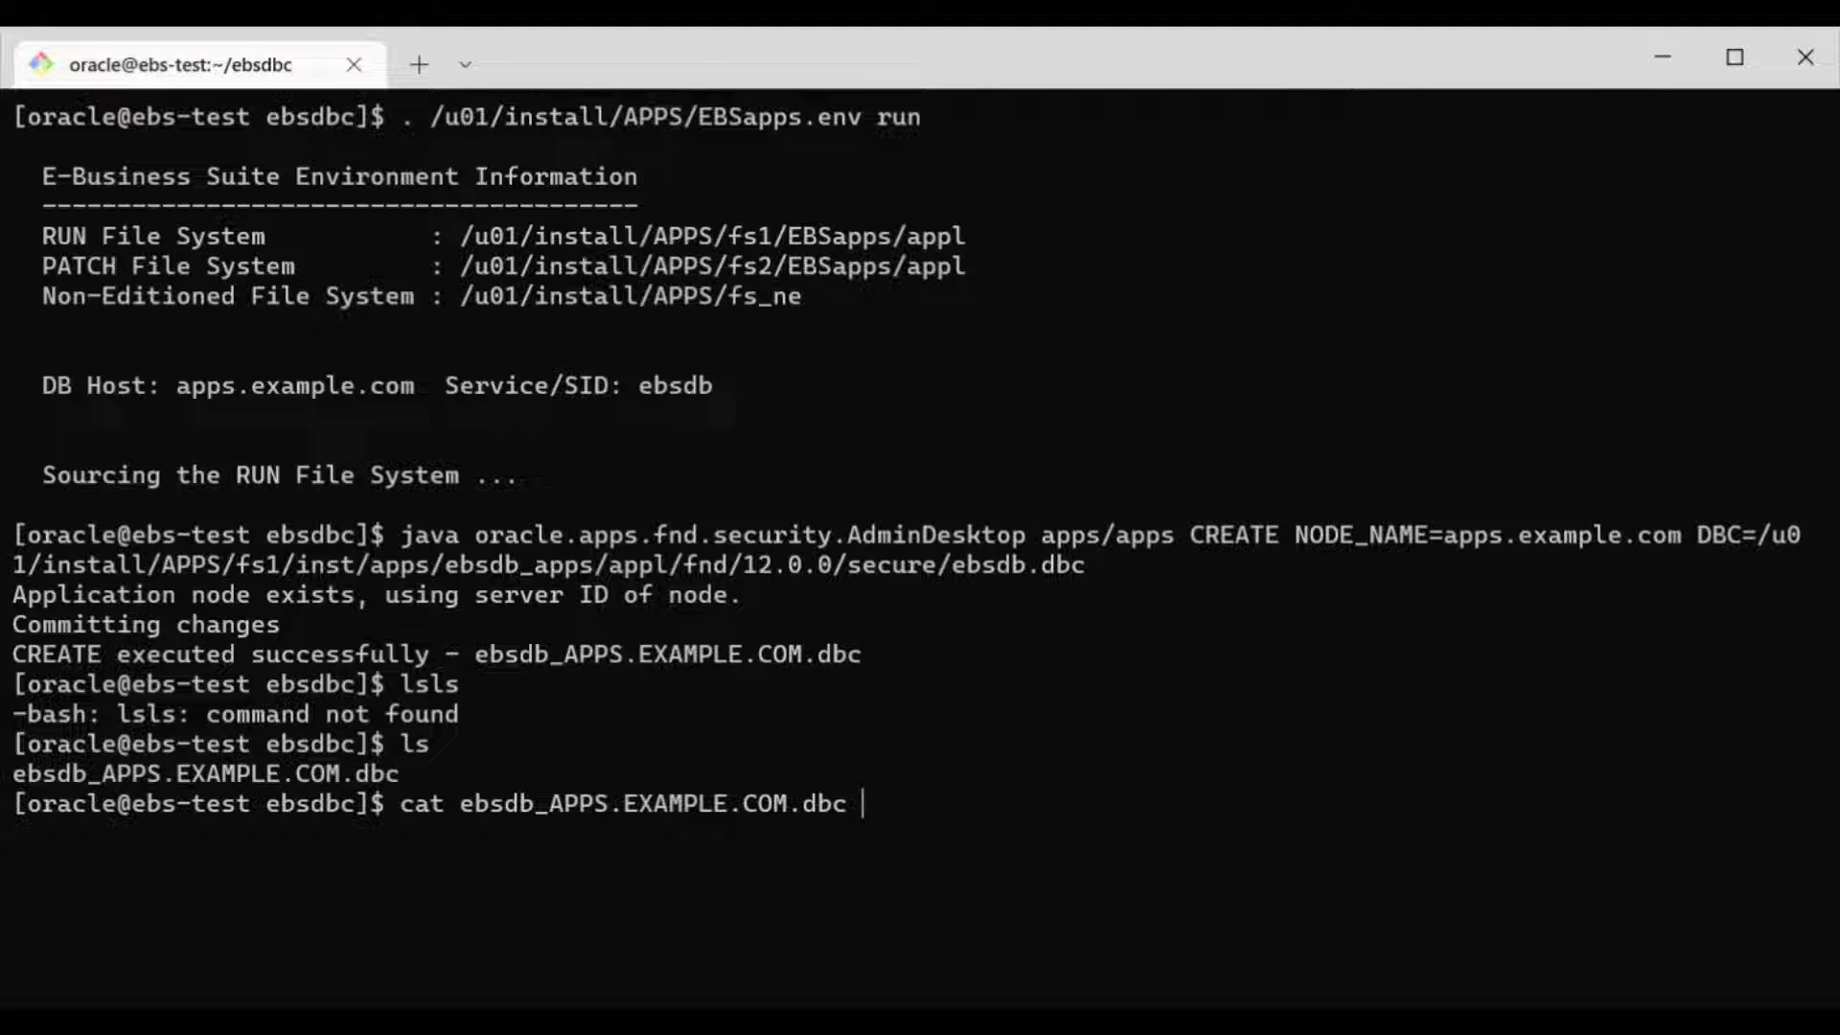
pyautogui.press('Return')
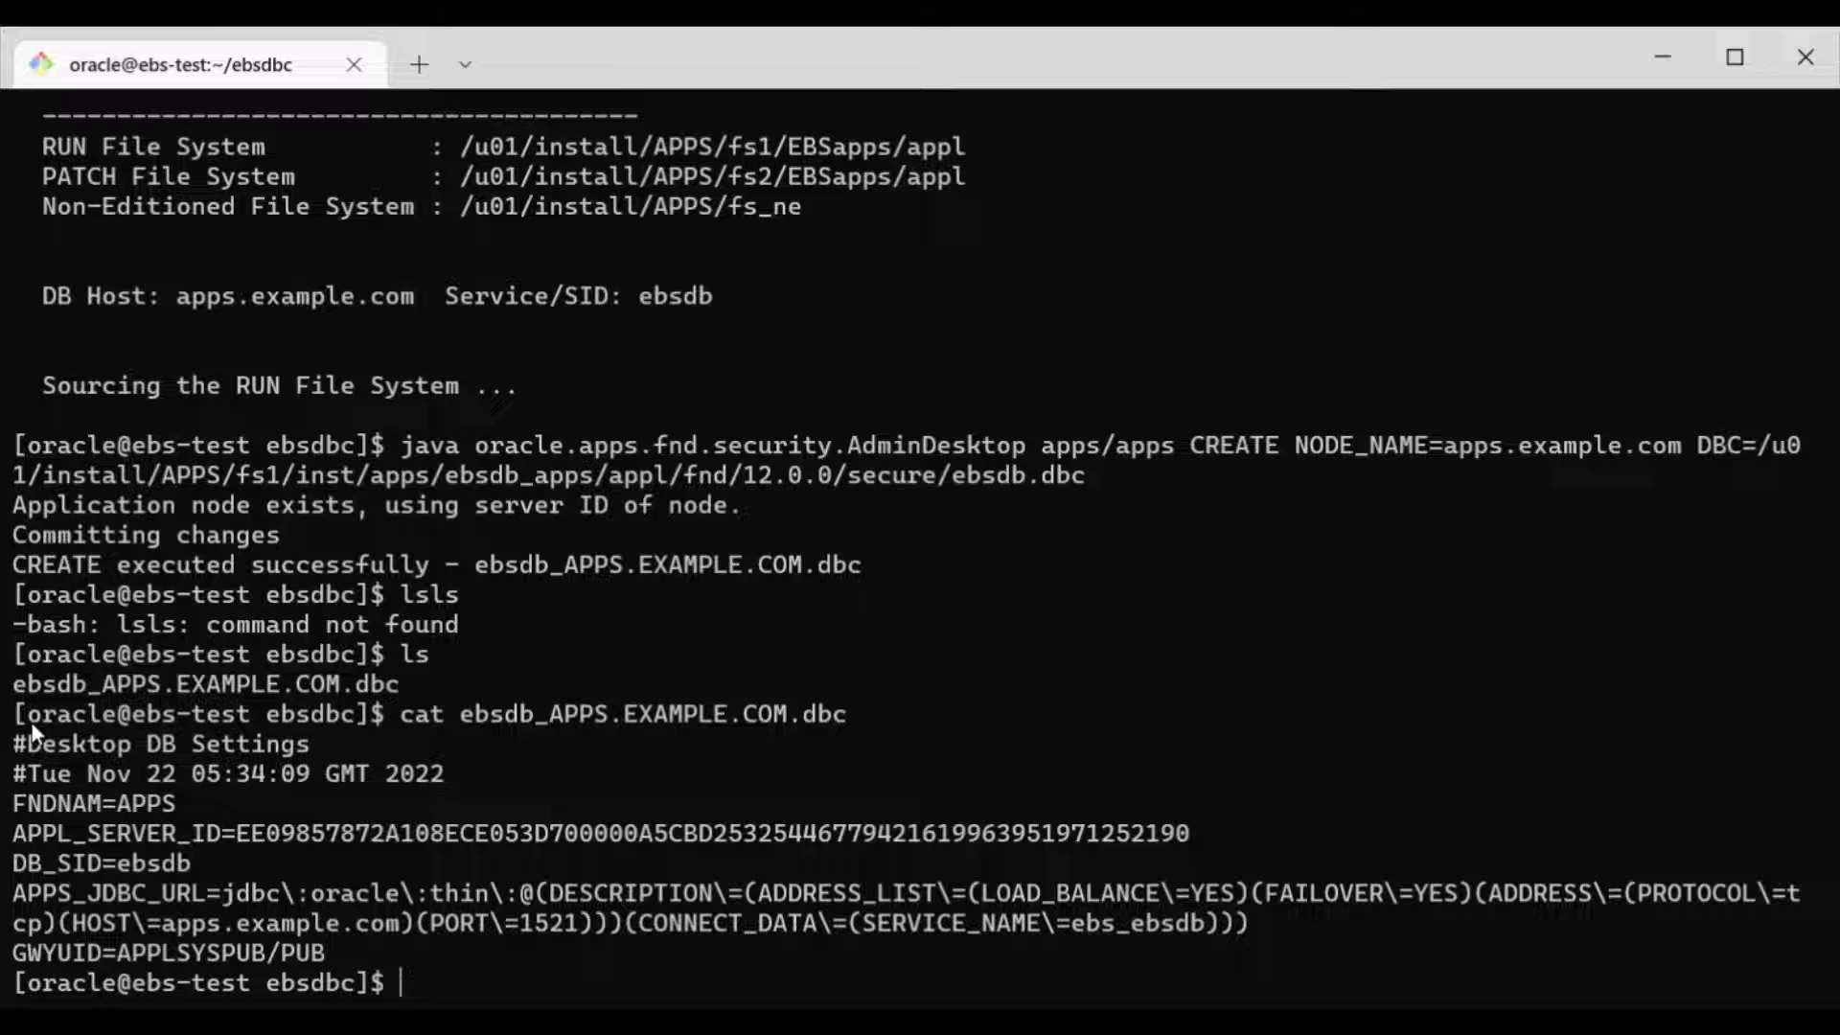
pyautogui.moveTo(13, 745); pyautogui.dragTo(330, 949)
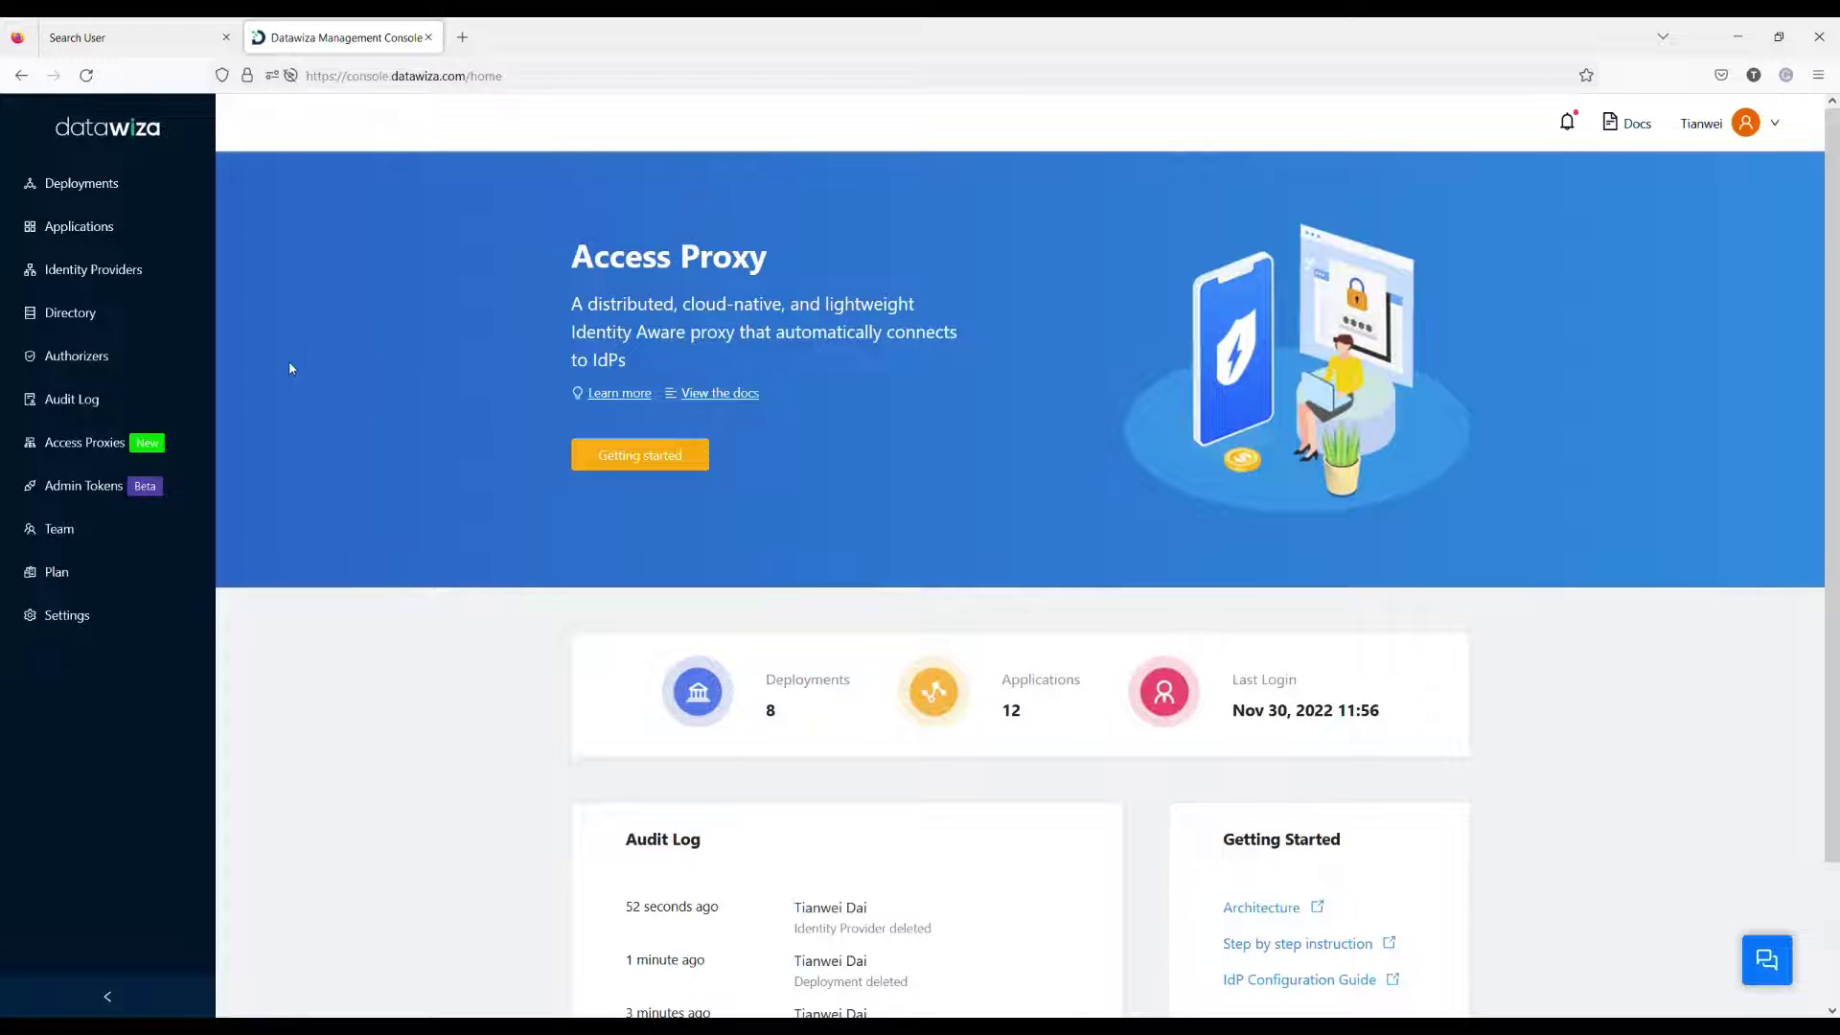
# Step: Start a new deployment and name it 'EBS demo'
pyautogui.click(658, 460)
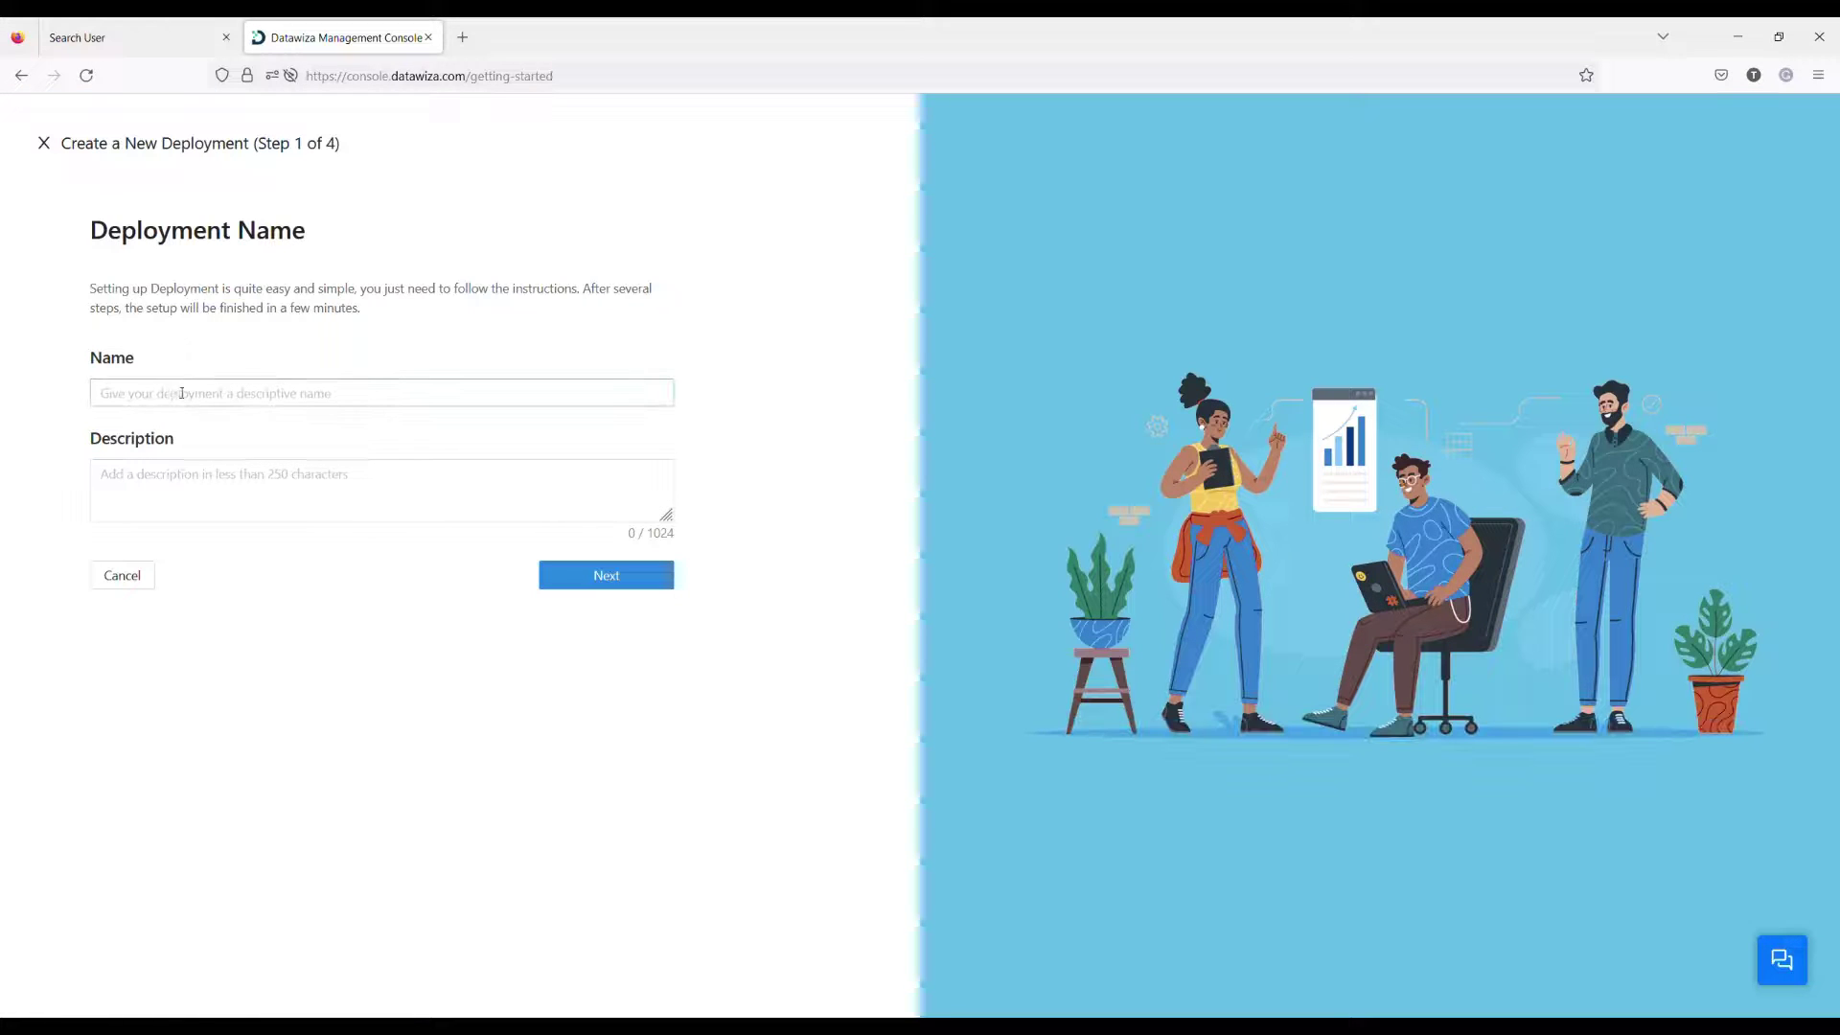
pyautogui.click(175, 394)
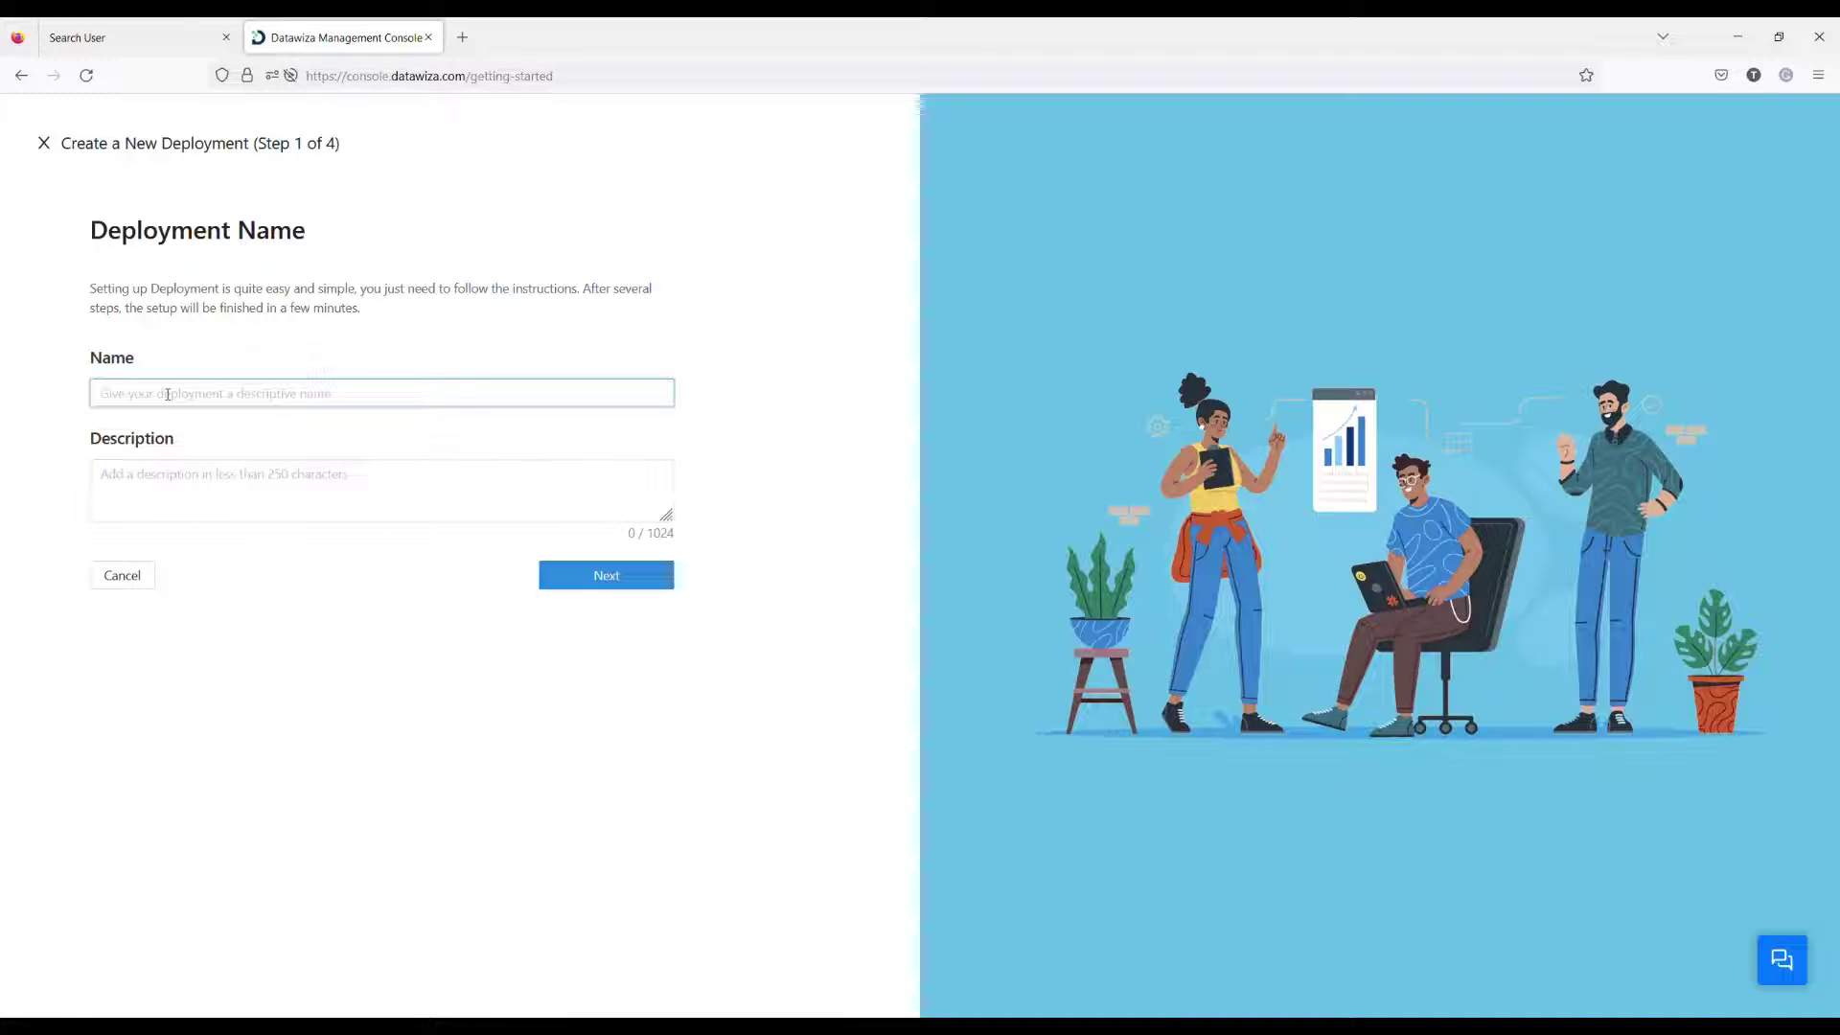
pyautogui.write('EBS')
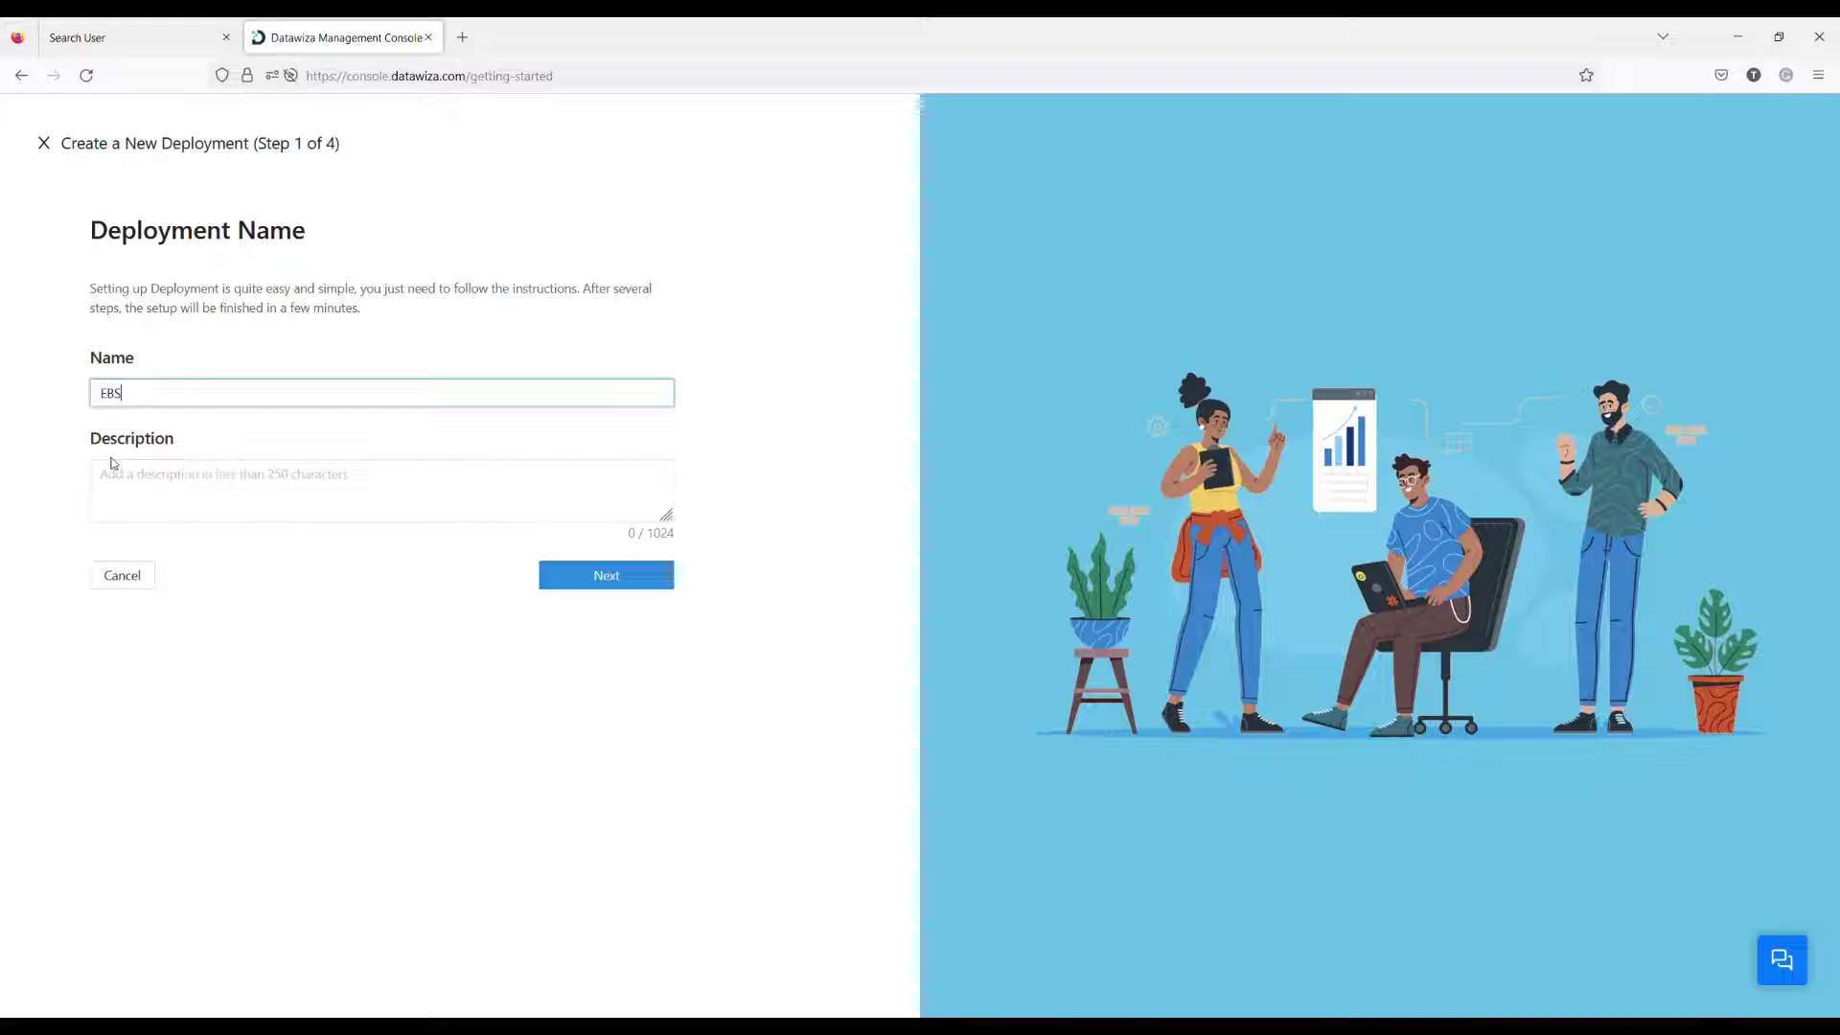
pyautogui.write(' demo')
pyautogui.click(575, 575)
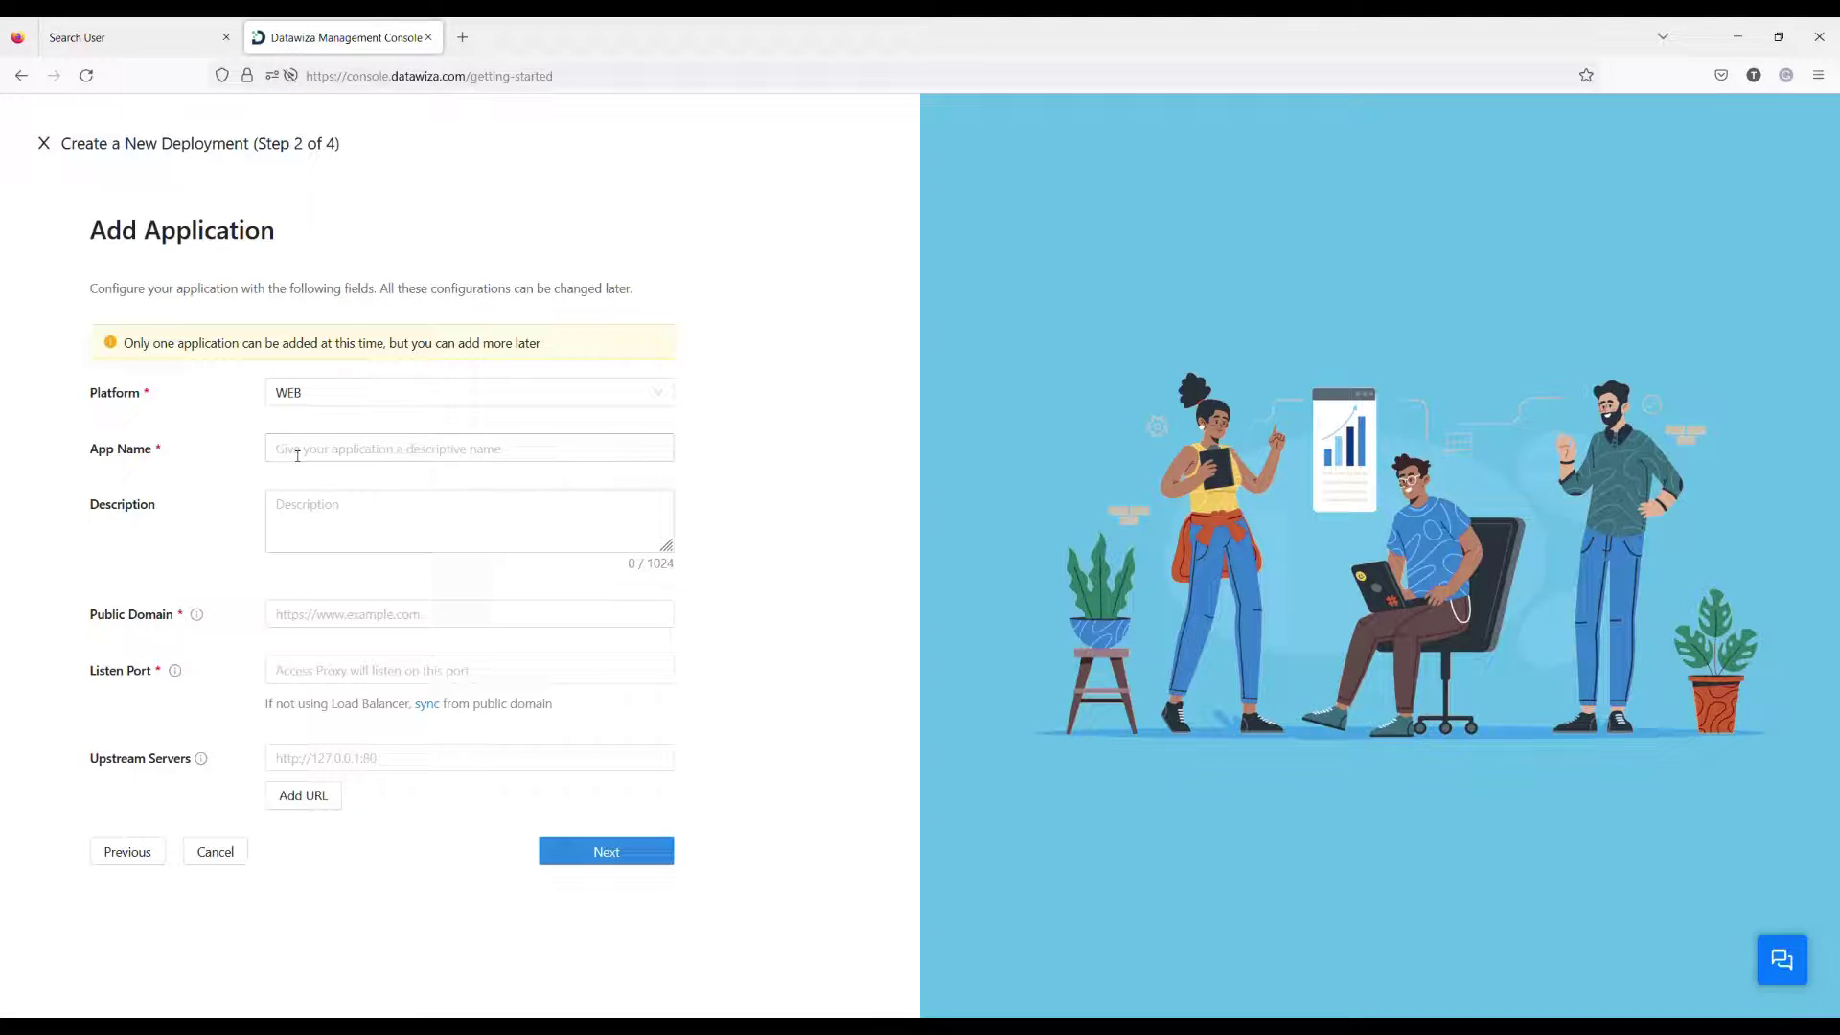
pyautogui.click(333, 394)
pyautogui.click(325, 515)
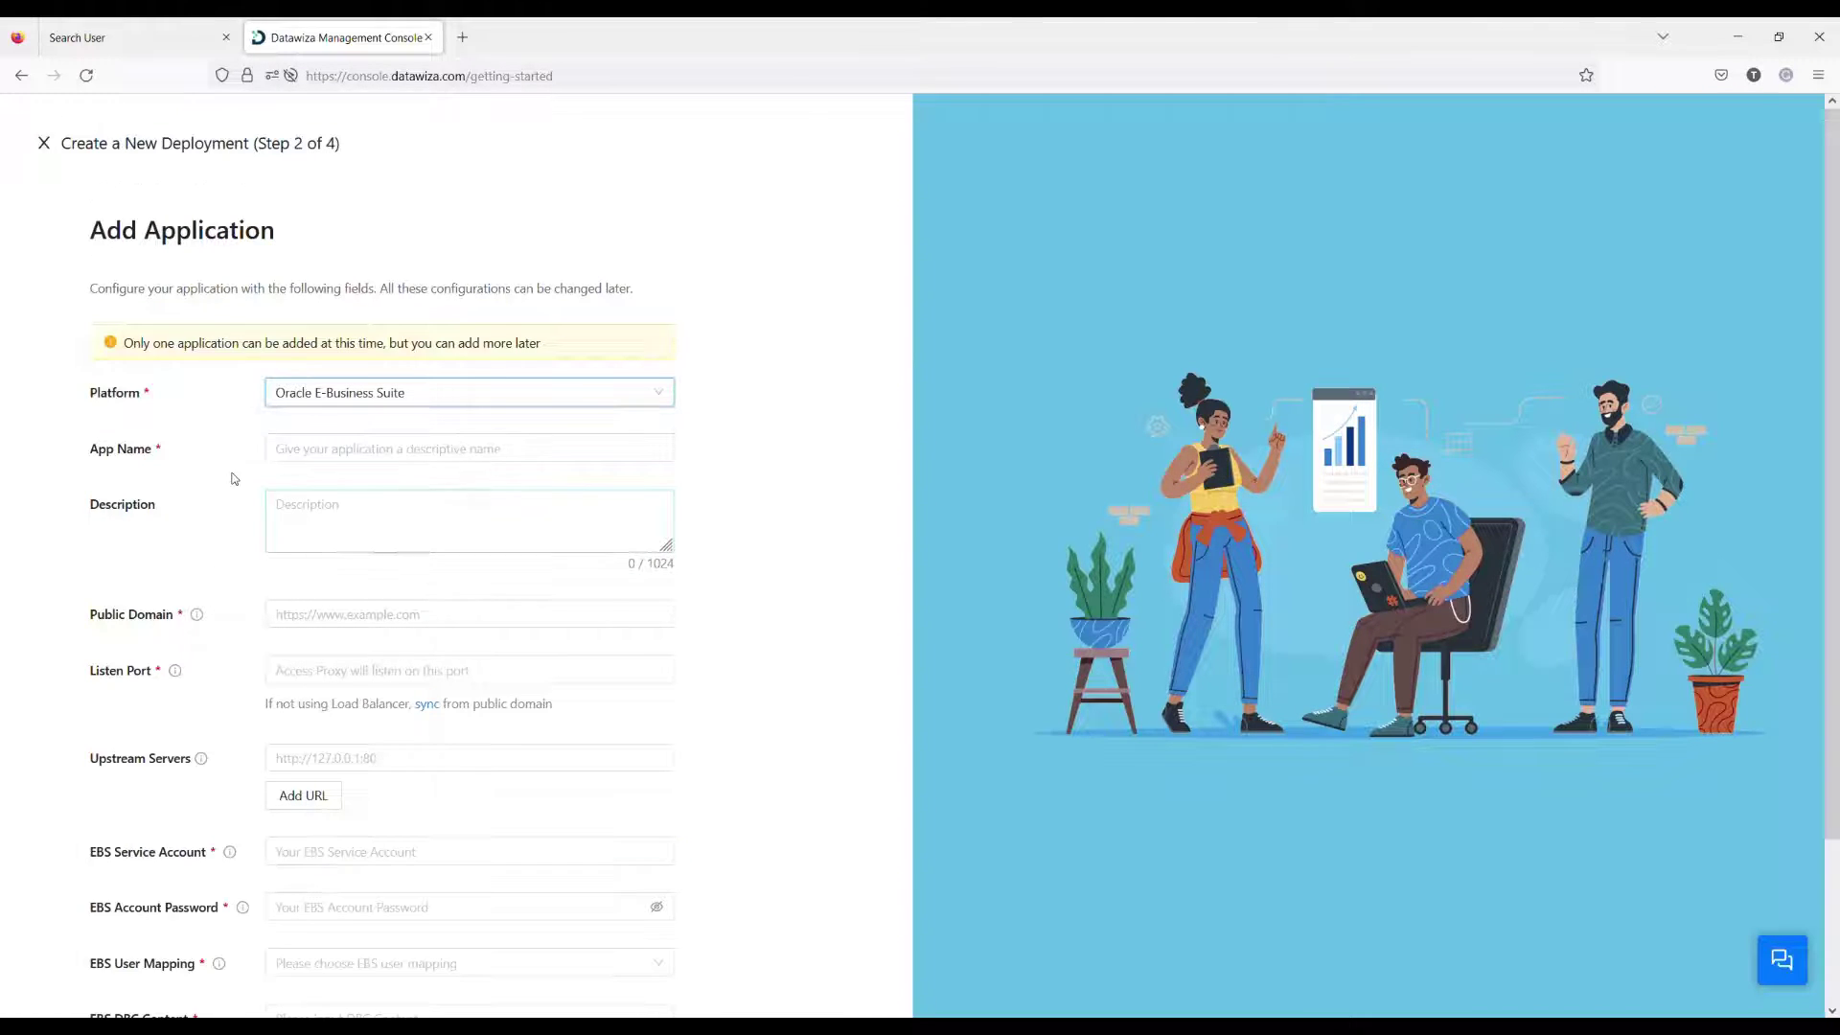
pyautogui.click(313, 453)
pyautogui.write('E')
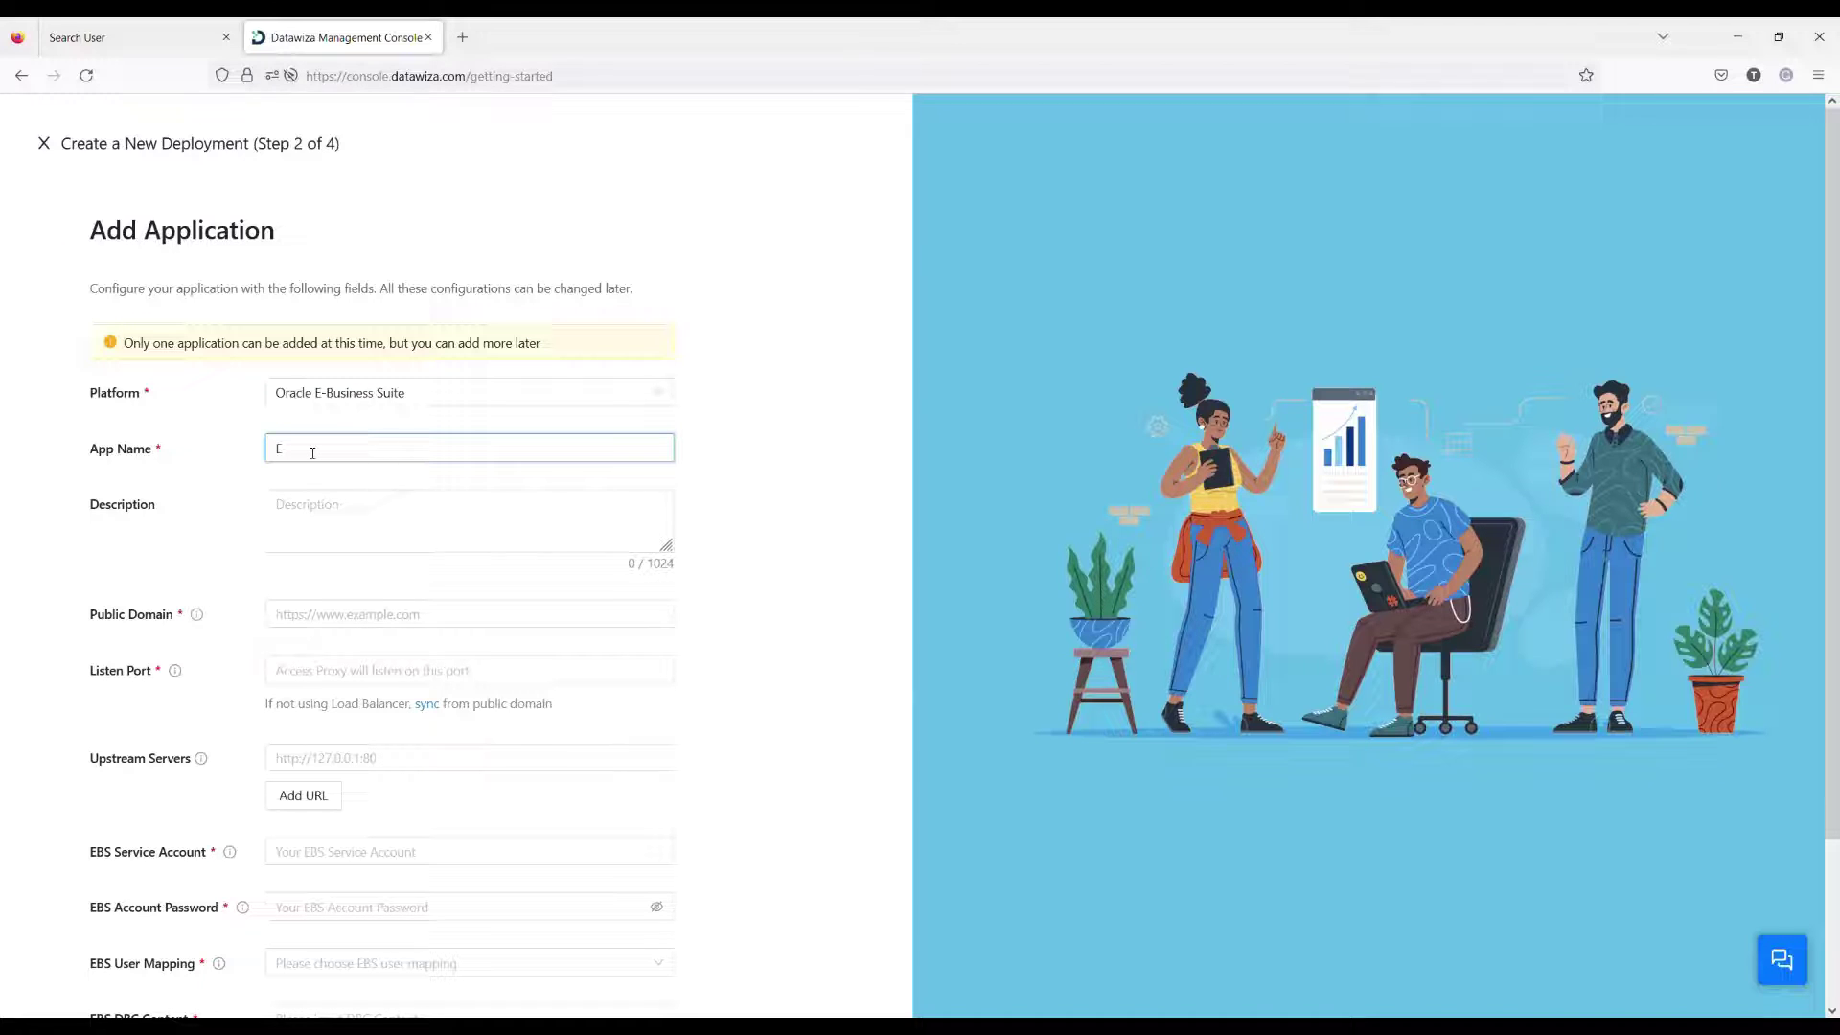
pyautogui.write('BS App')
pyautogui.click(314, 617)
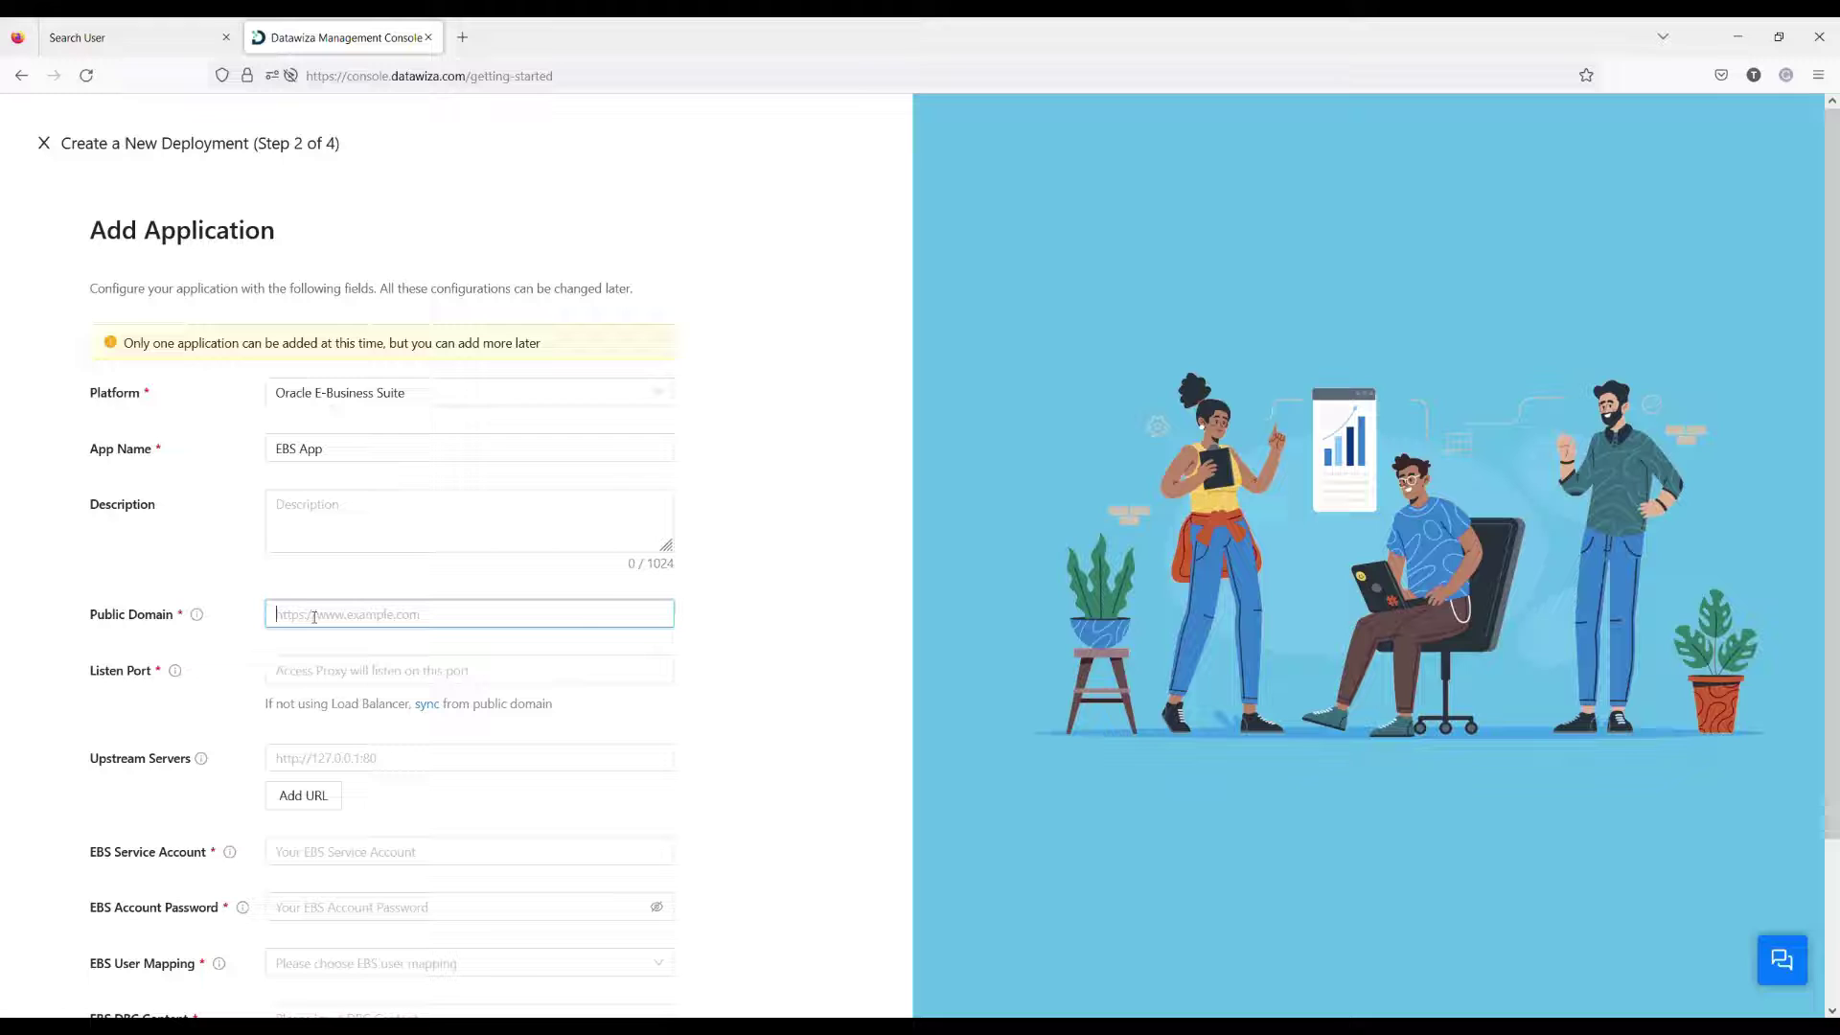
pyautogui.write('http')
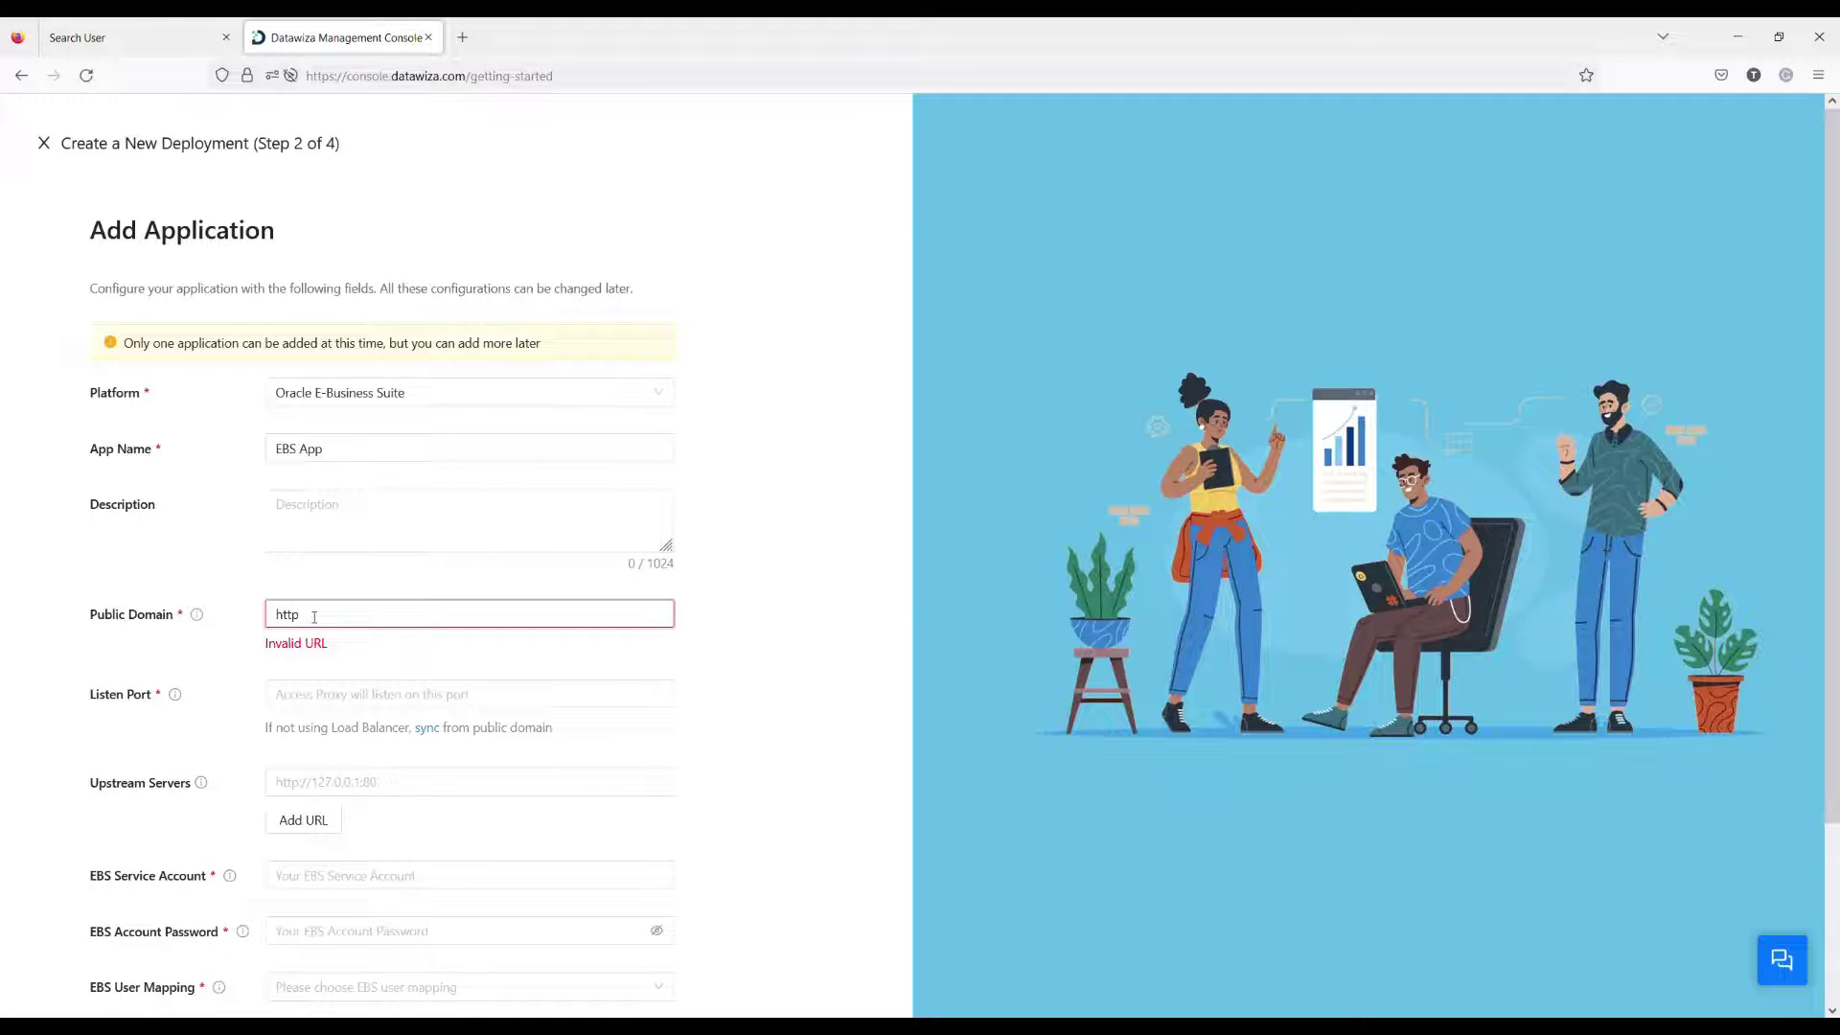
pyautogui.write('s://ebs.datawiza.net')
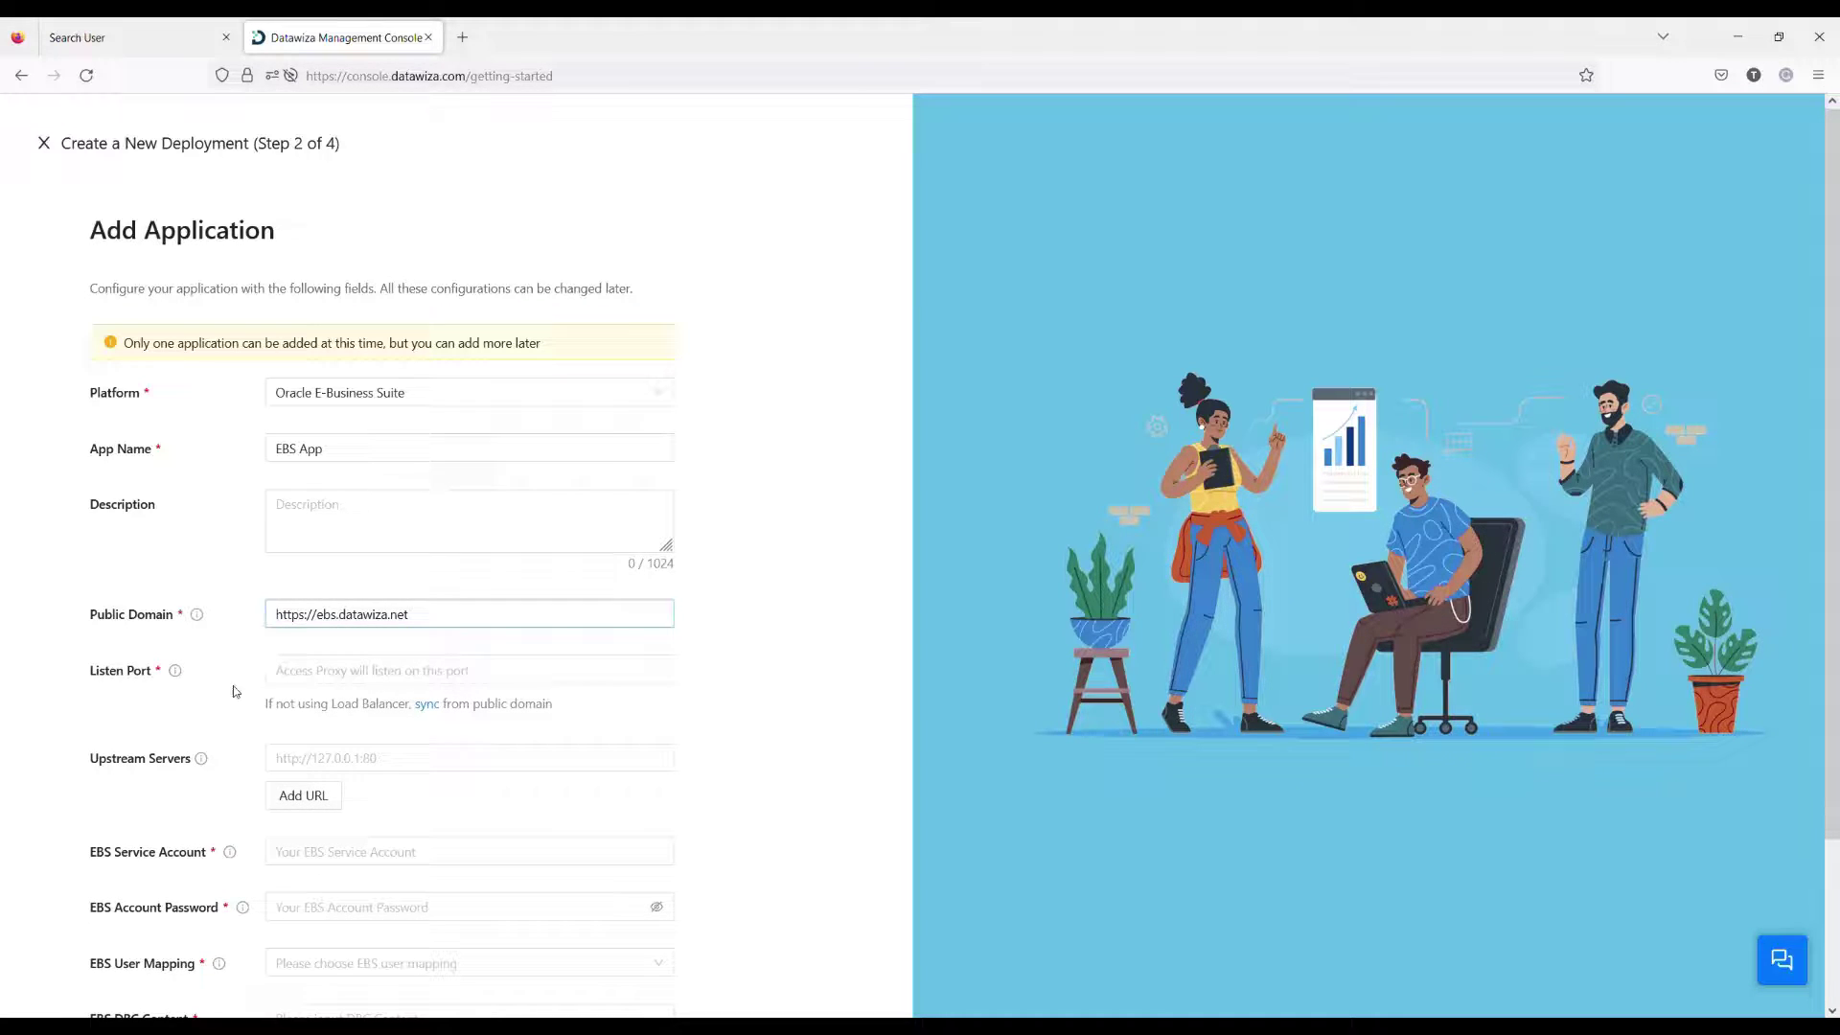
pyautogui.click(432, 710)
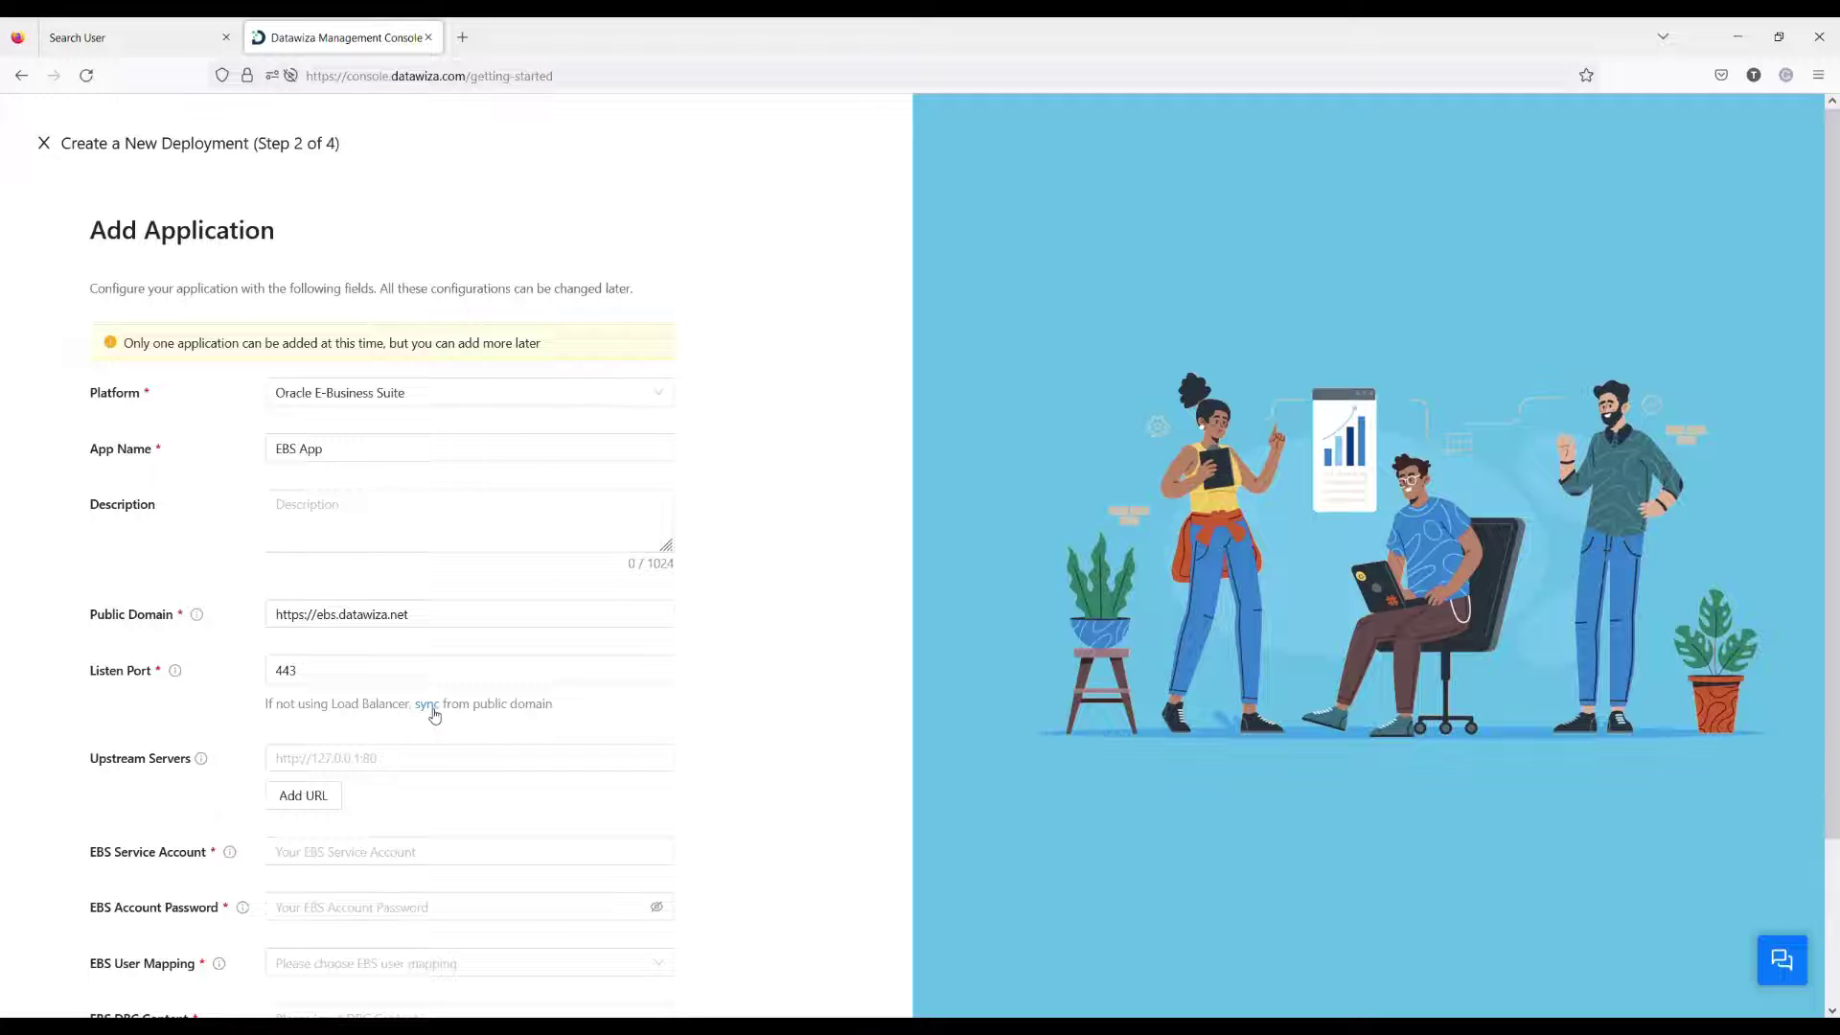
pyautogui.click(383, 761)
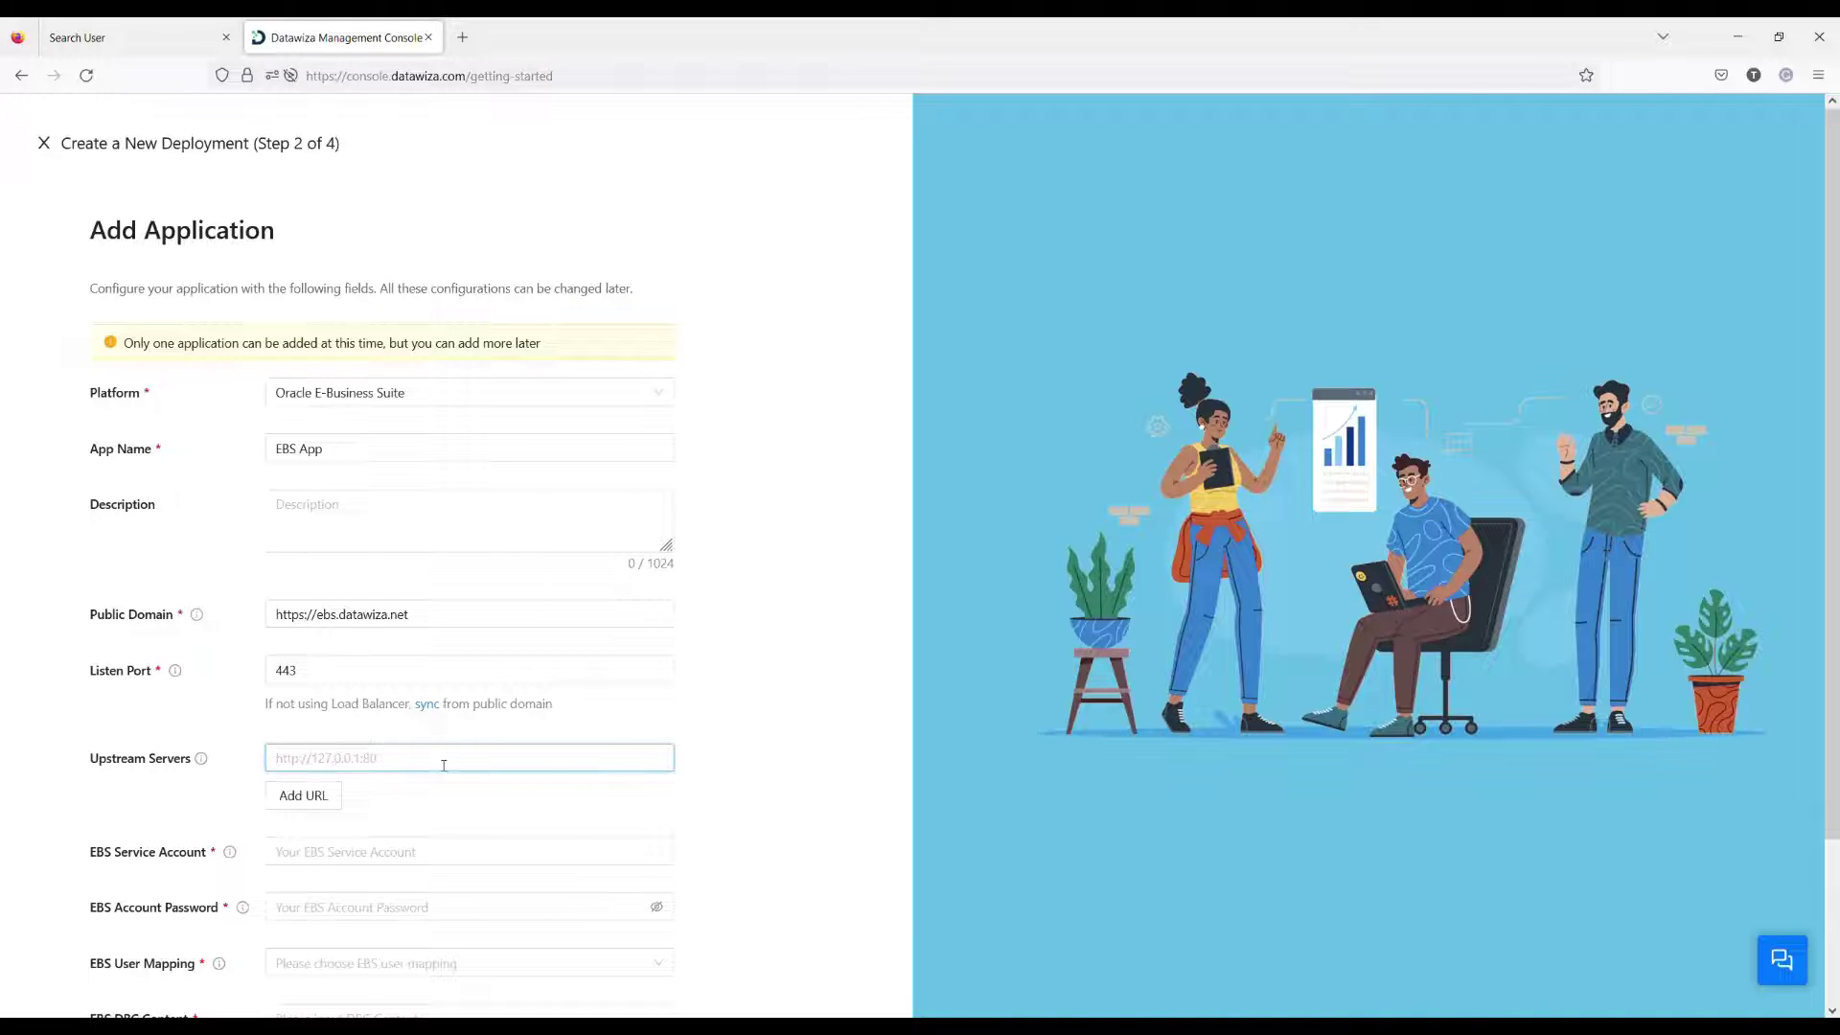
pyautogui.click(1756, 135)
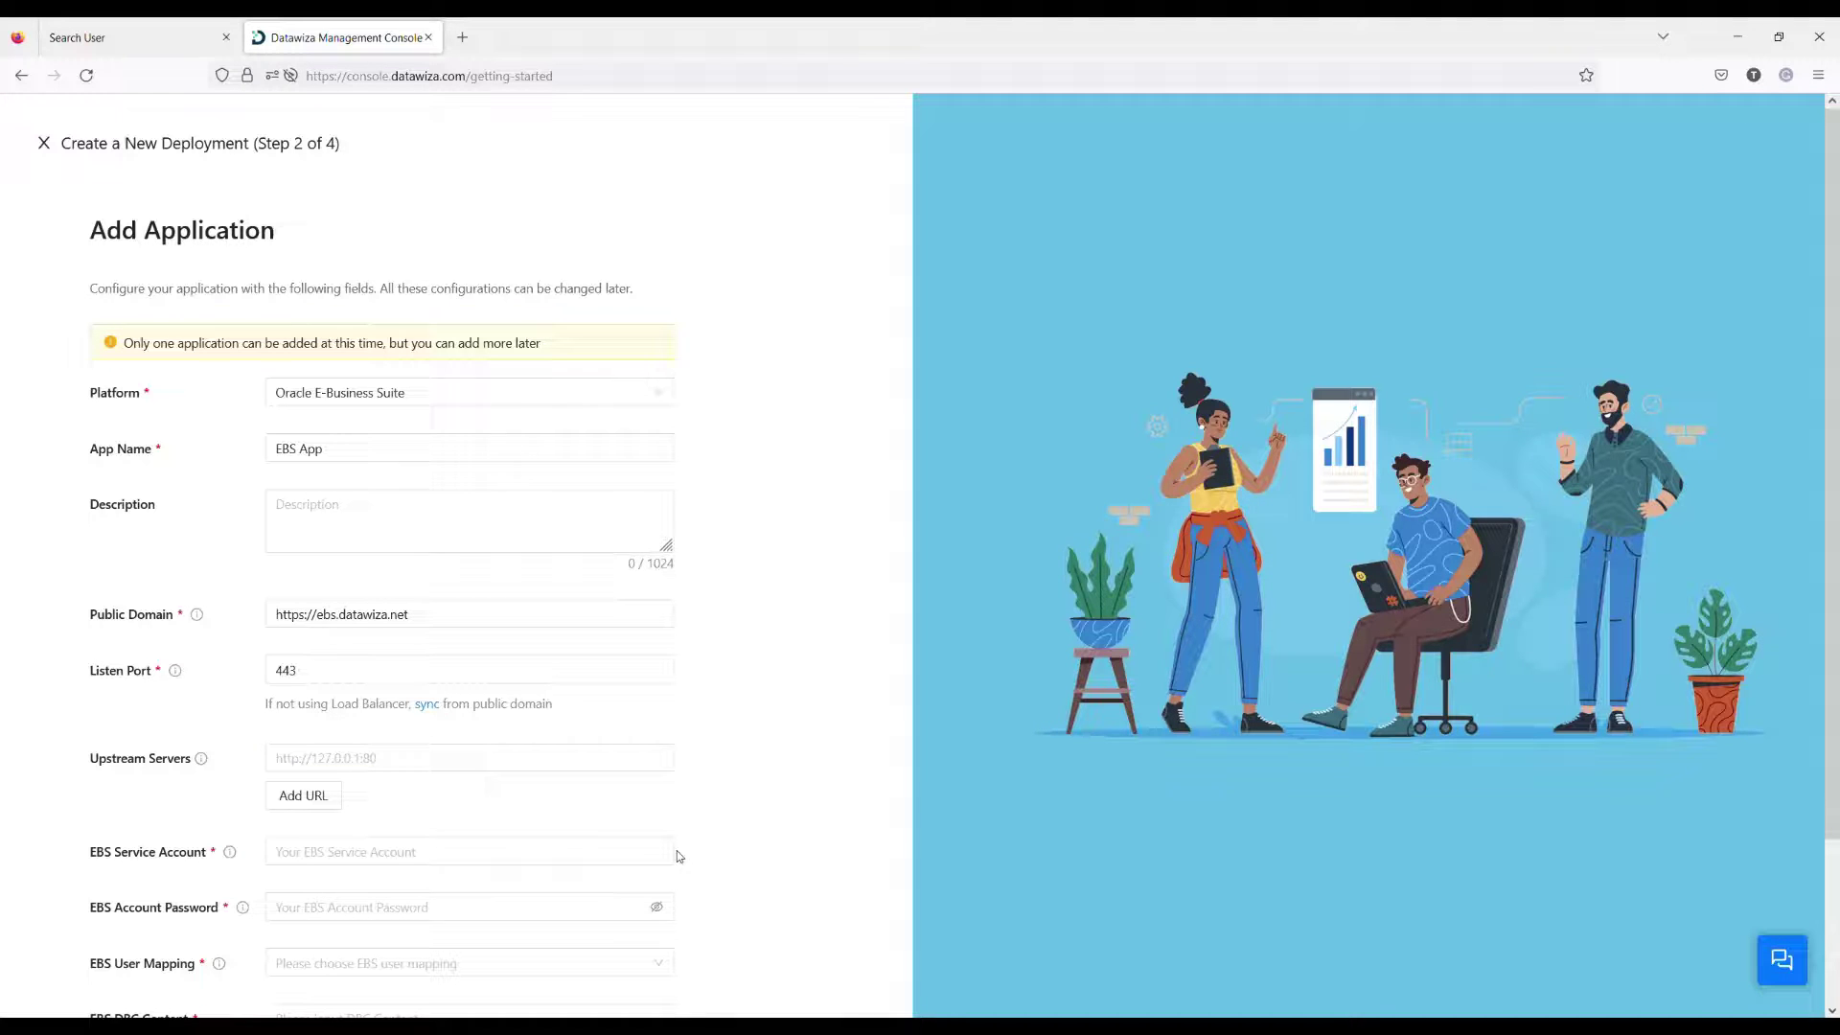
pyautogui.click(309, 759)
pyautogui.write('http')
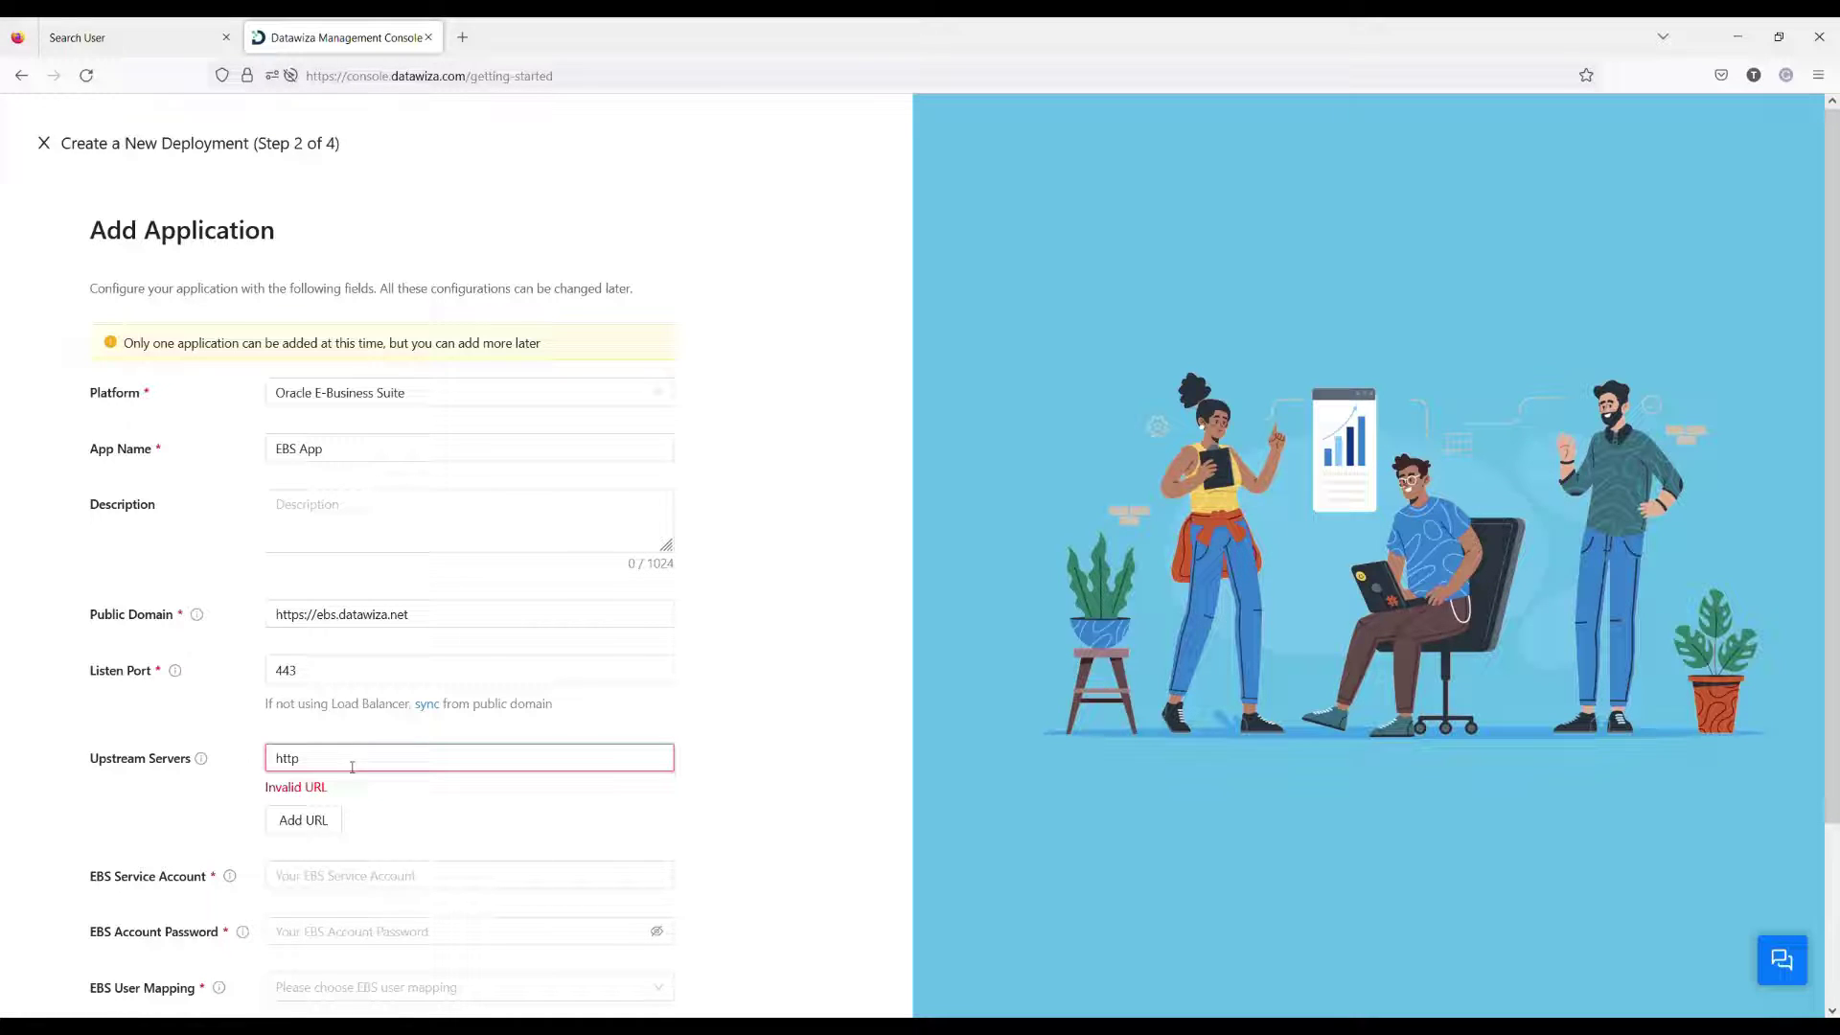
pyautogui.write('://192.9.250.156:8000')
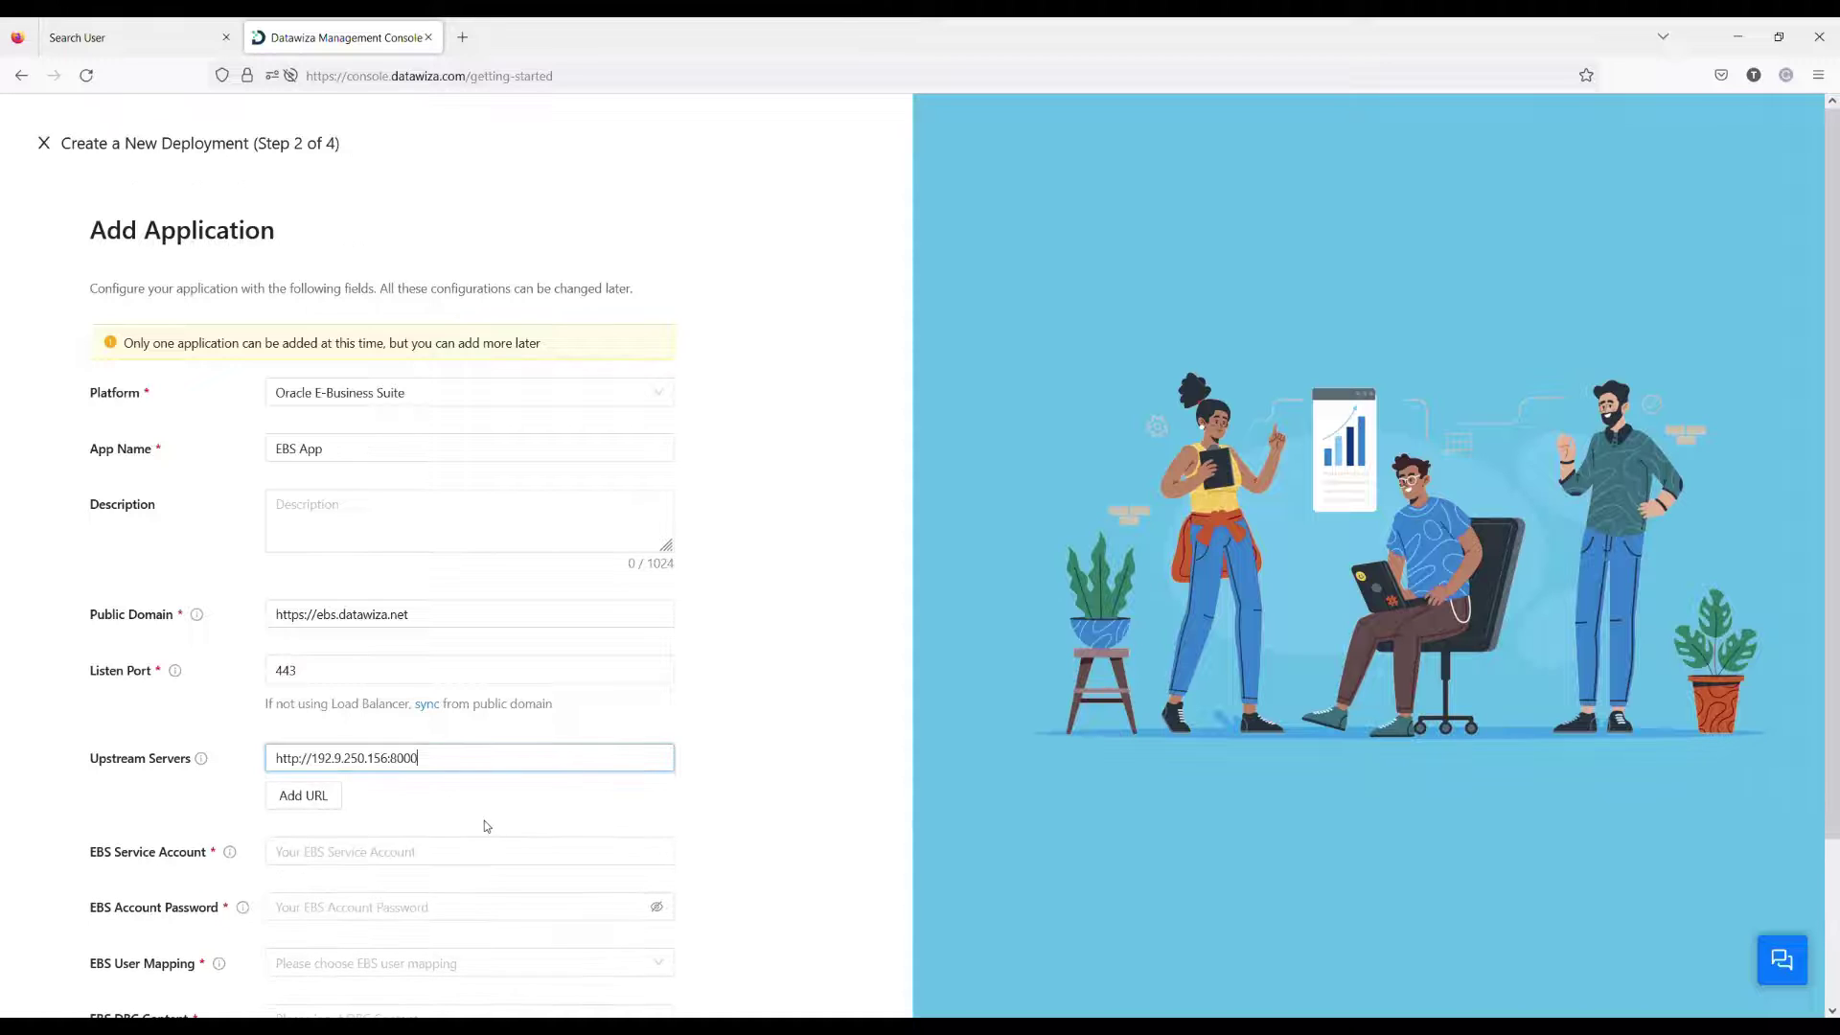
pyautogui.click(757, 753)
pyautogui.scroll(-3, 757, 753)
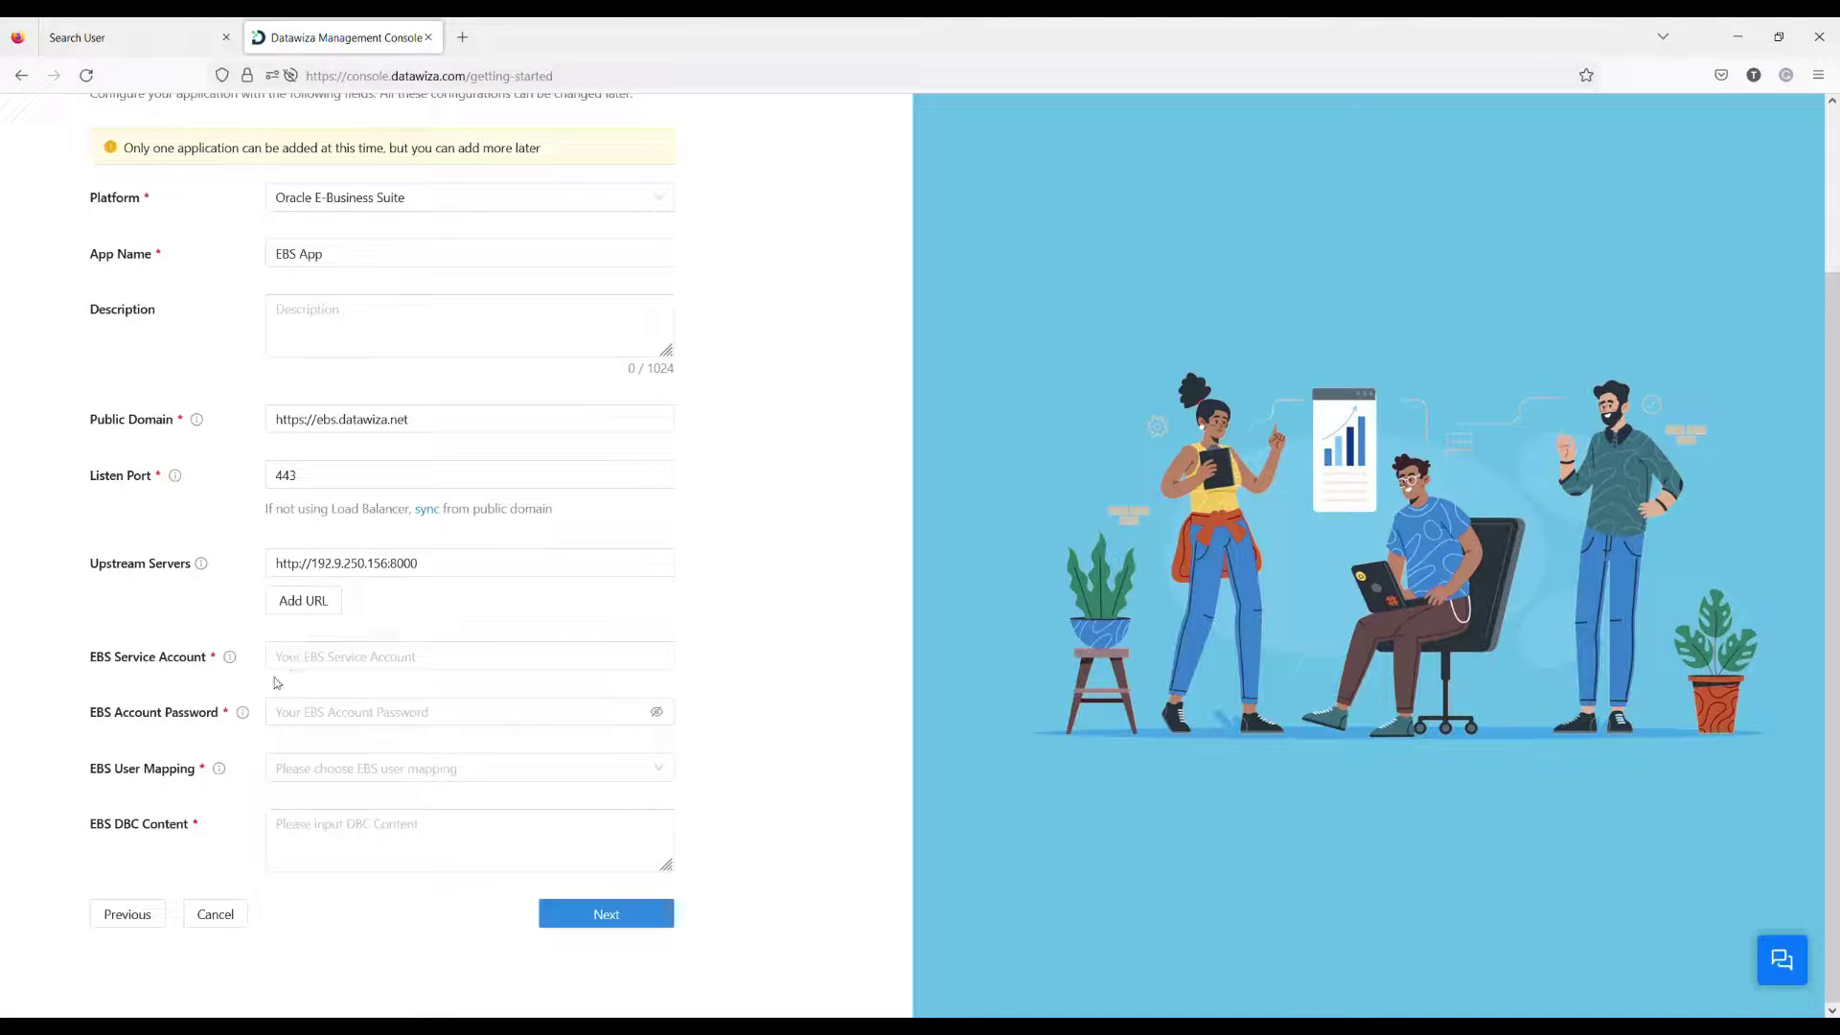
# Step: Enter service account DWSSOUSER and its password, map users by email, and paste the DBC content
pyautogui.click(340, 662)
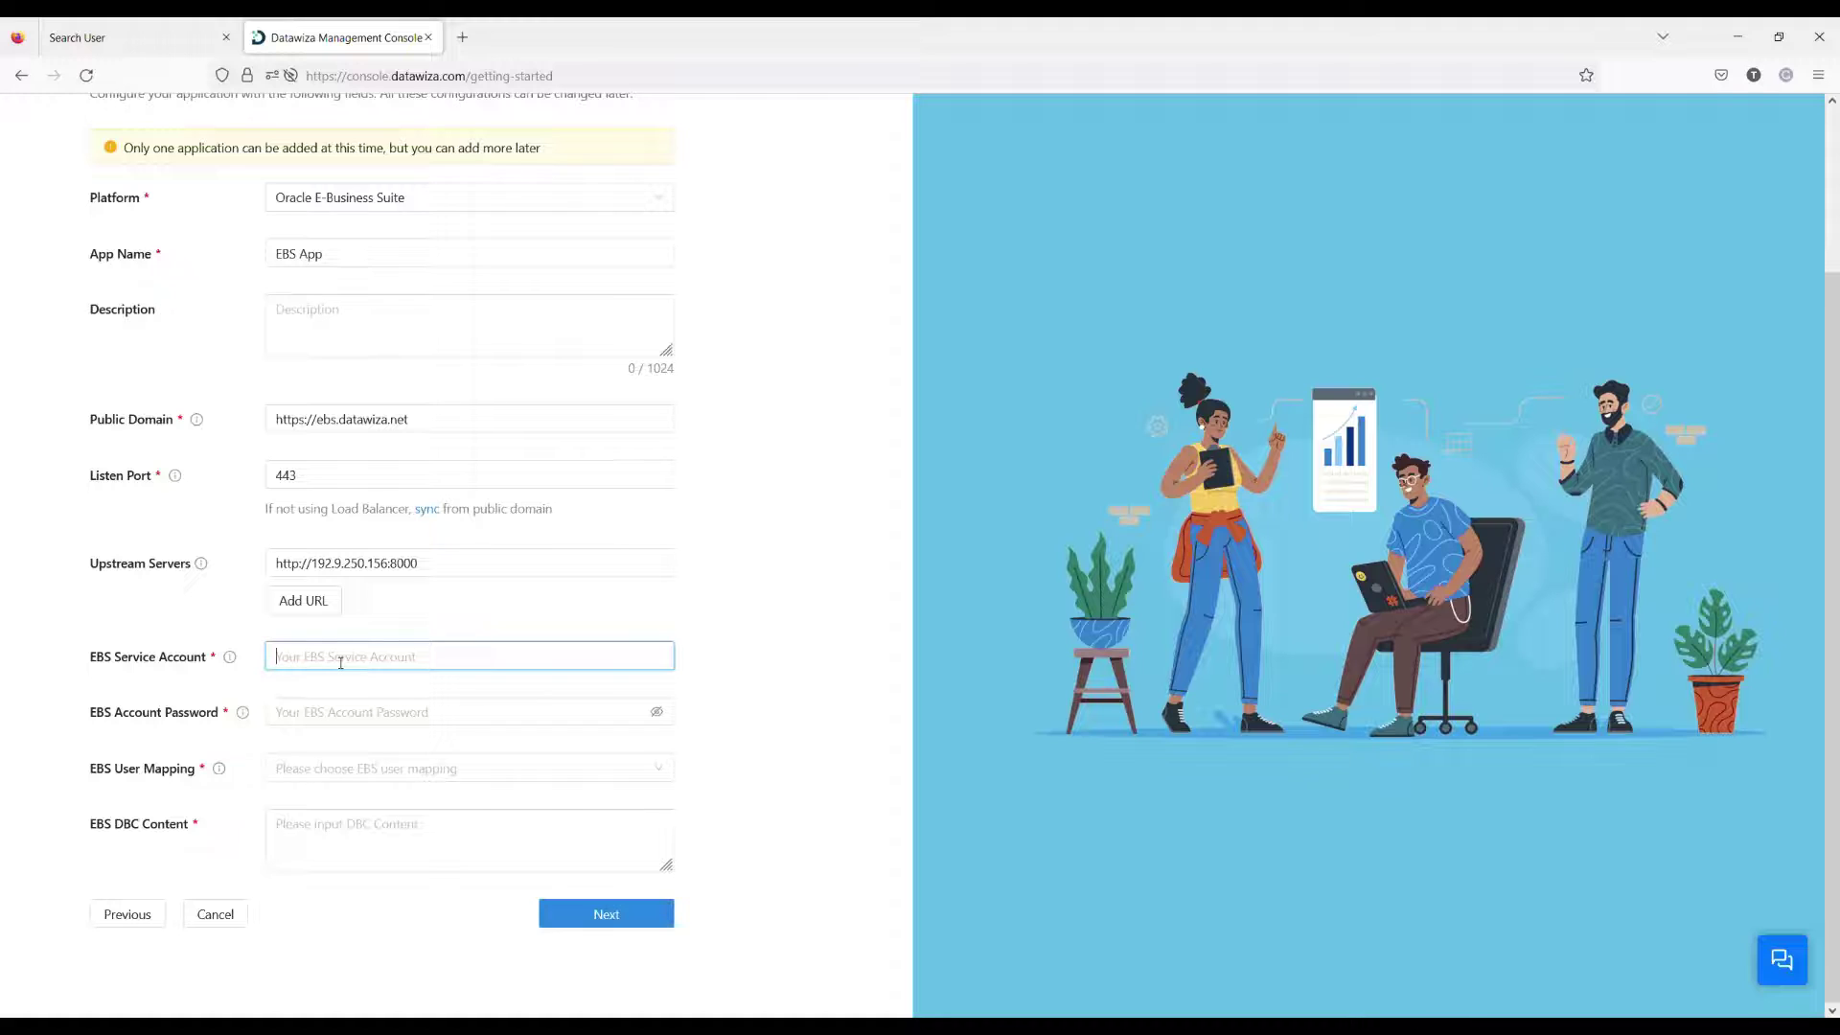
pyautogui.write('DWSSOUSER')
pyautogui.click(456, 709)
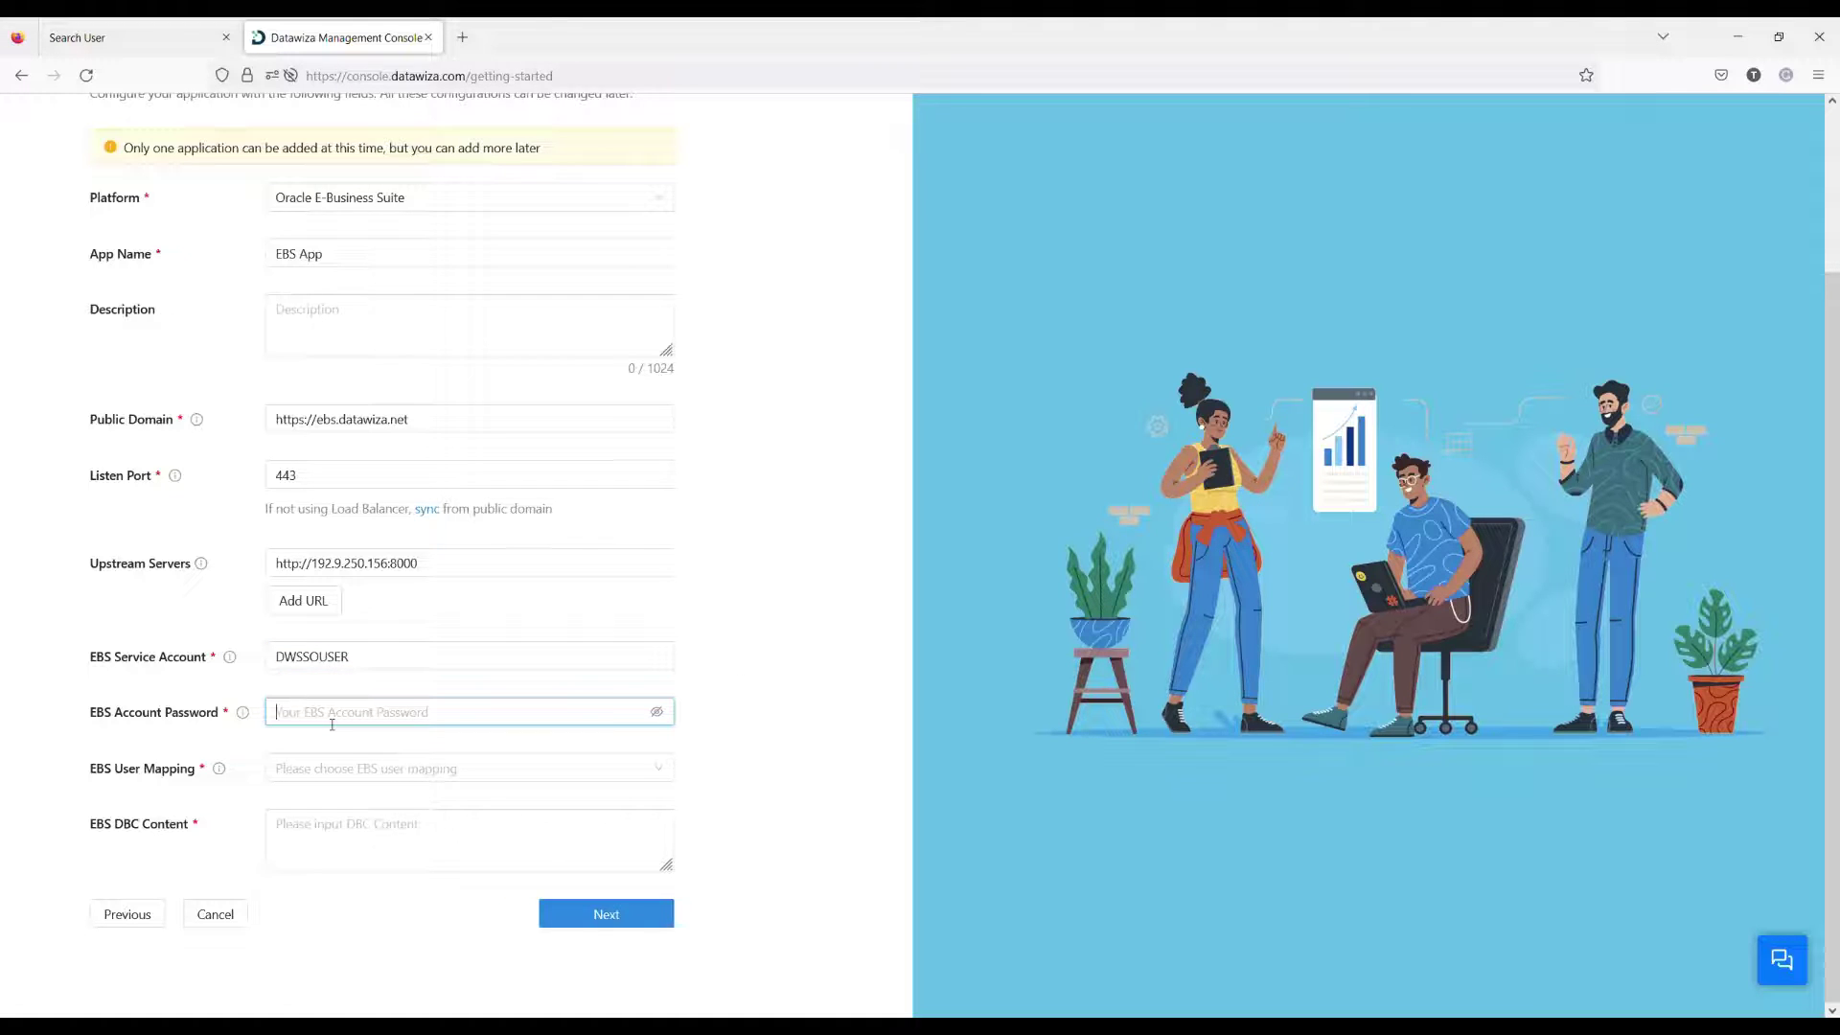
pyautogui.write('***********')
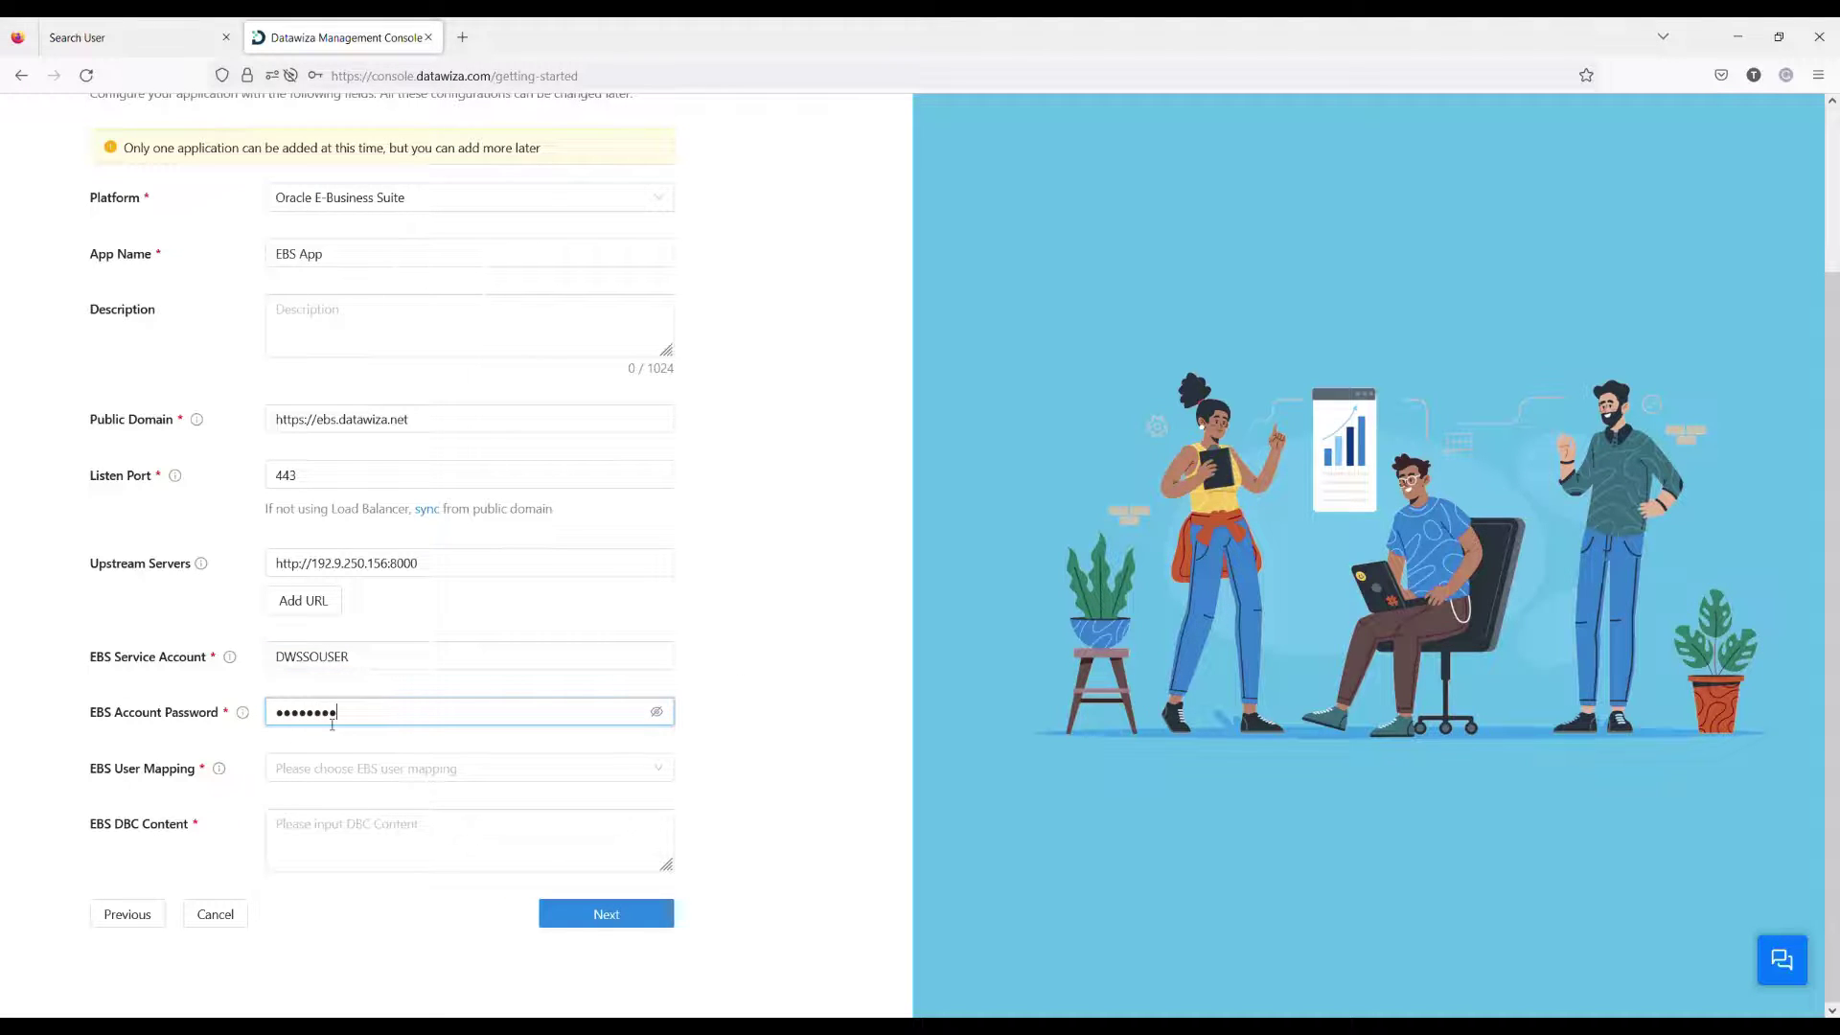
pyautogui.click(319, 768)
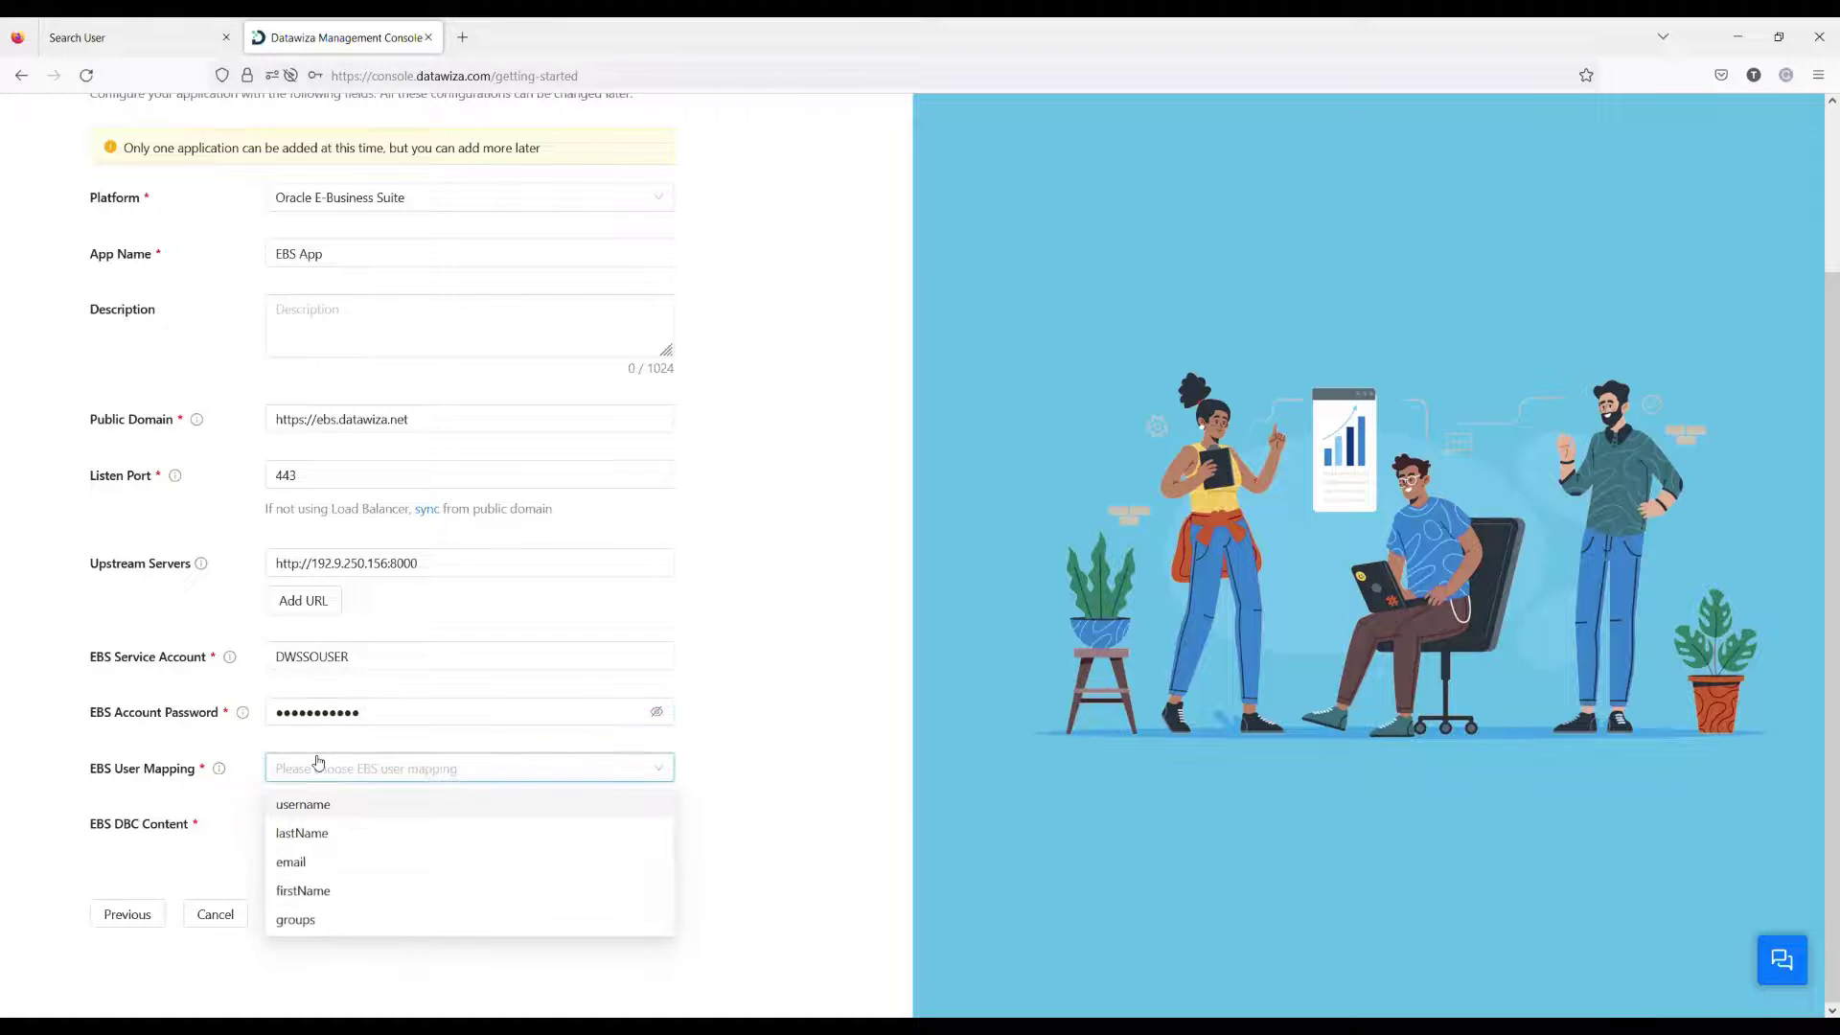
pyautogui.click(307, 862)
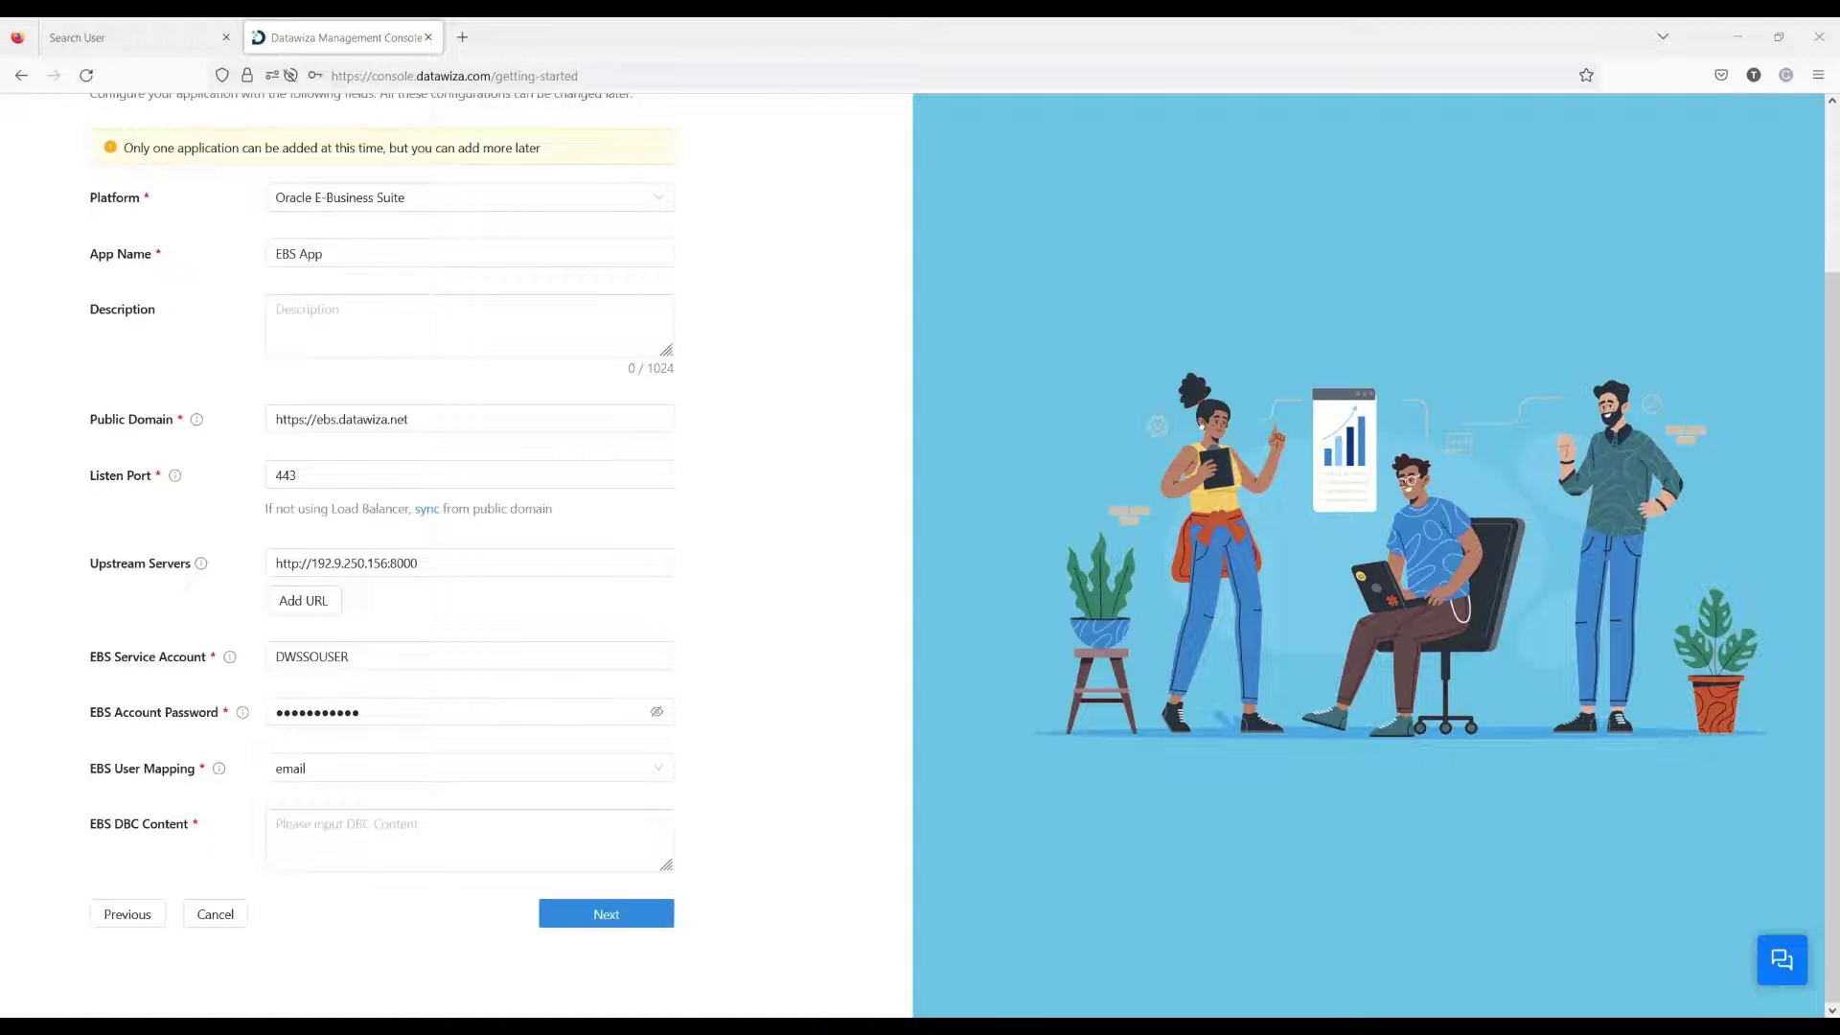
pyautogui.click(422, 822)
pyautogui.hotkey('ctrl', 'v')
pyautogui.click(447, 952)
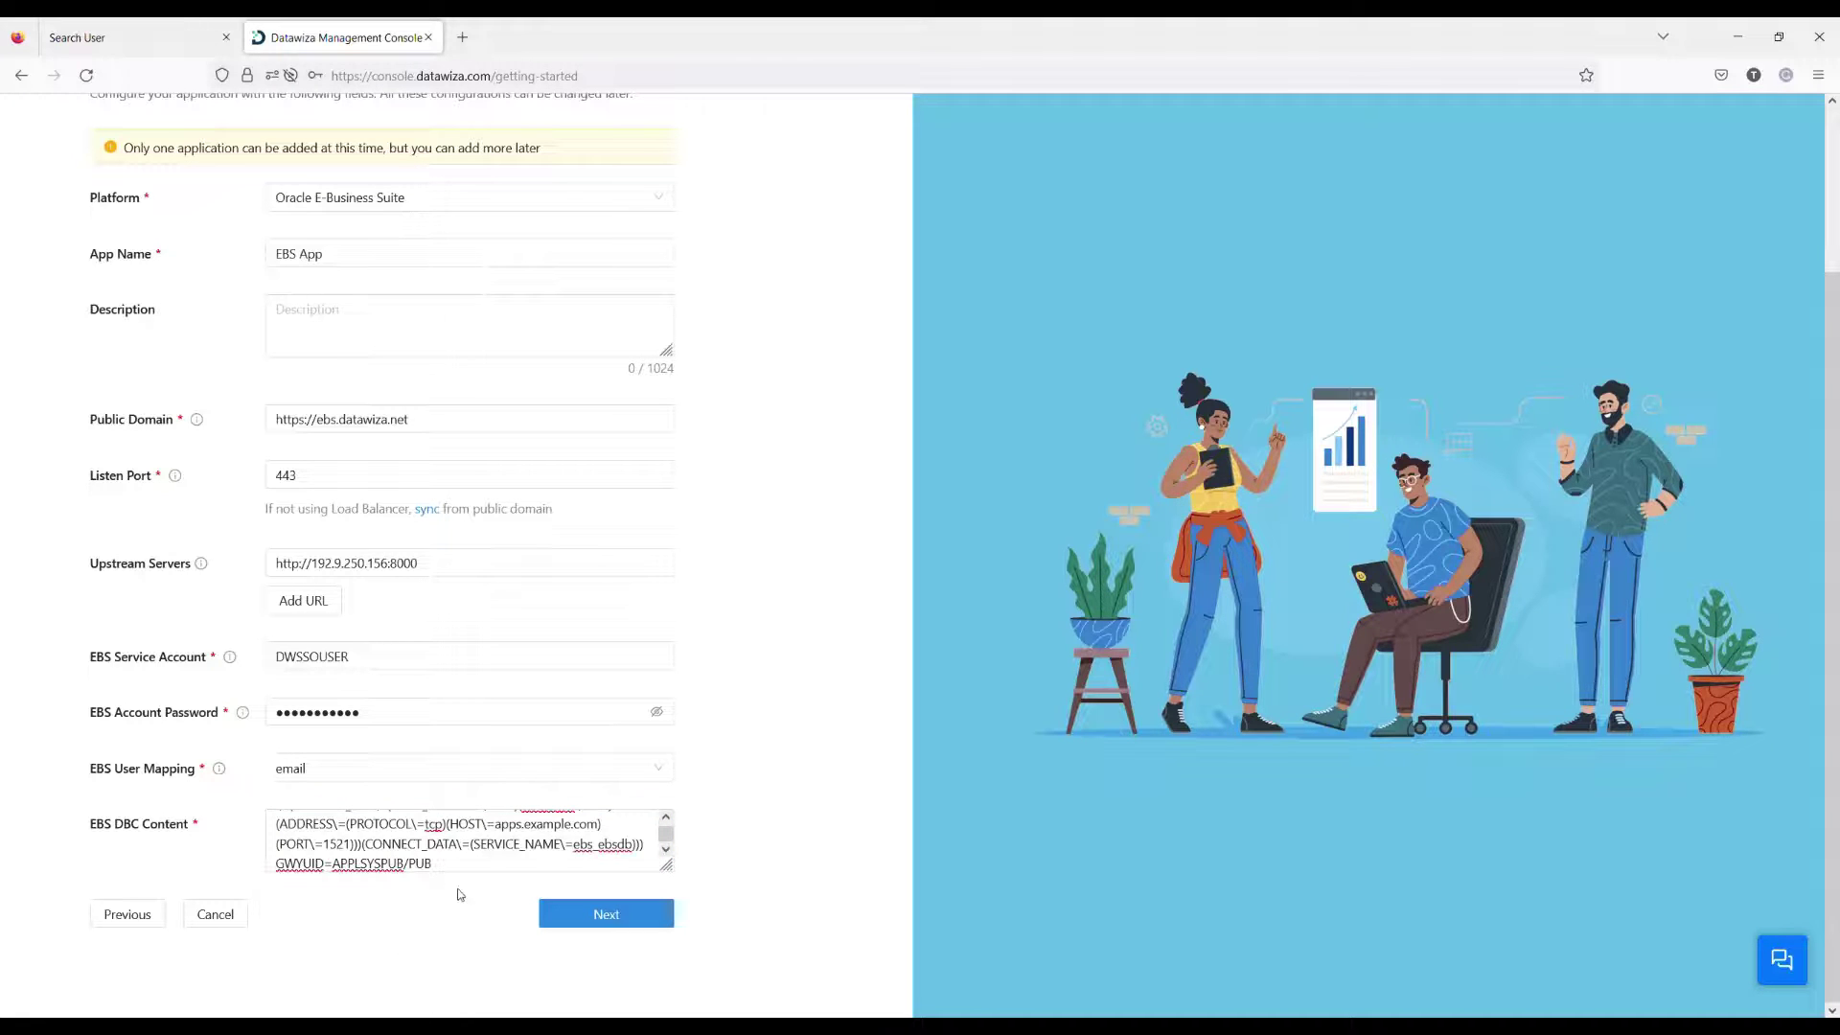
# Step: Create an OIDC Microsoft Azure Active Directory identity provider named 'ebs demo idp'
pyautogui.click(598, 916)
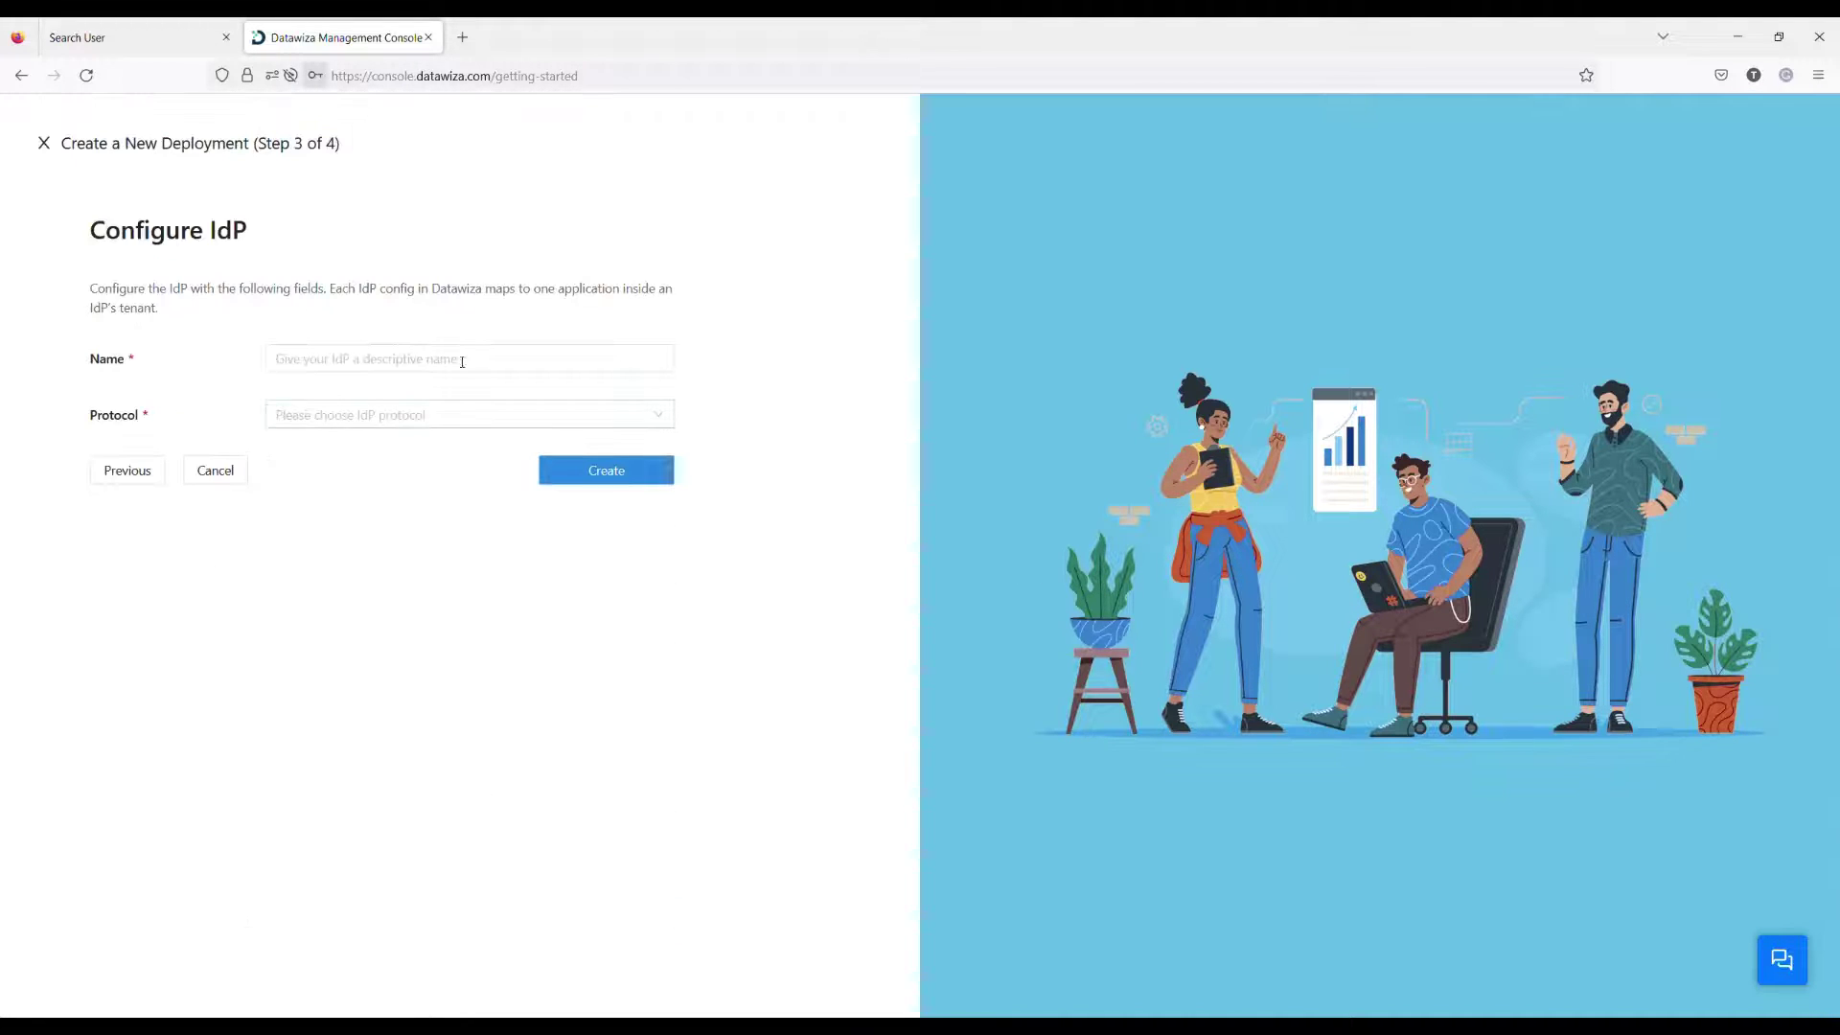
pyautogui.click(314, 372)
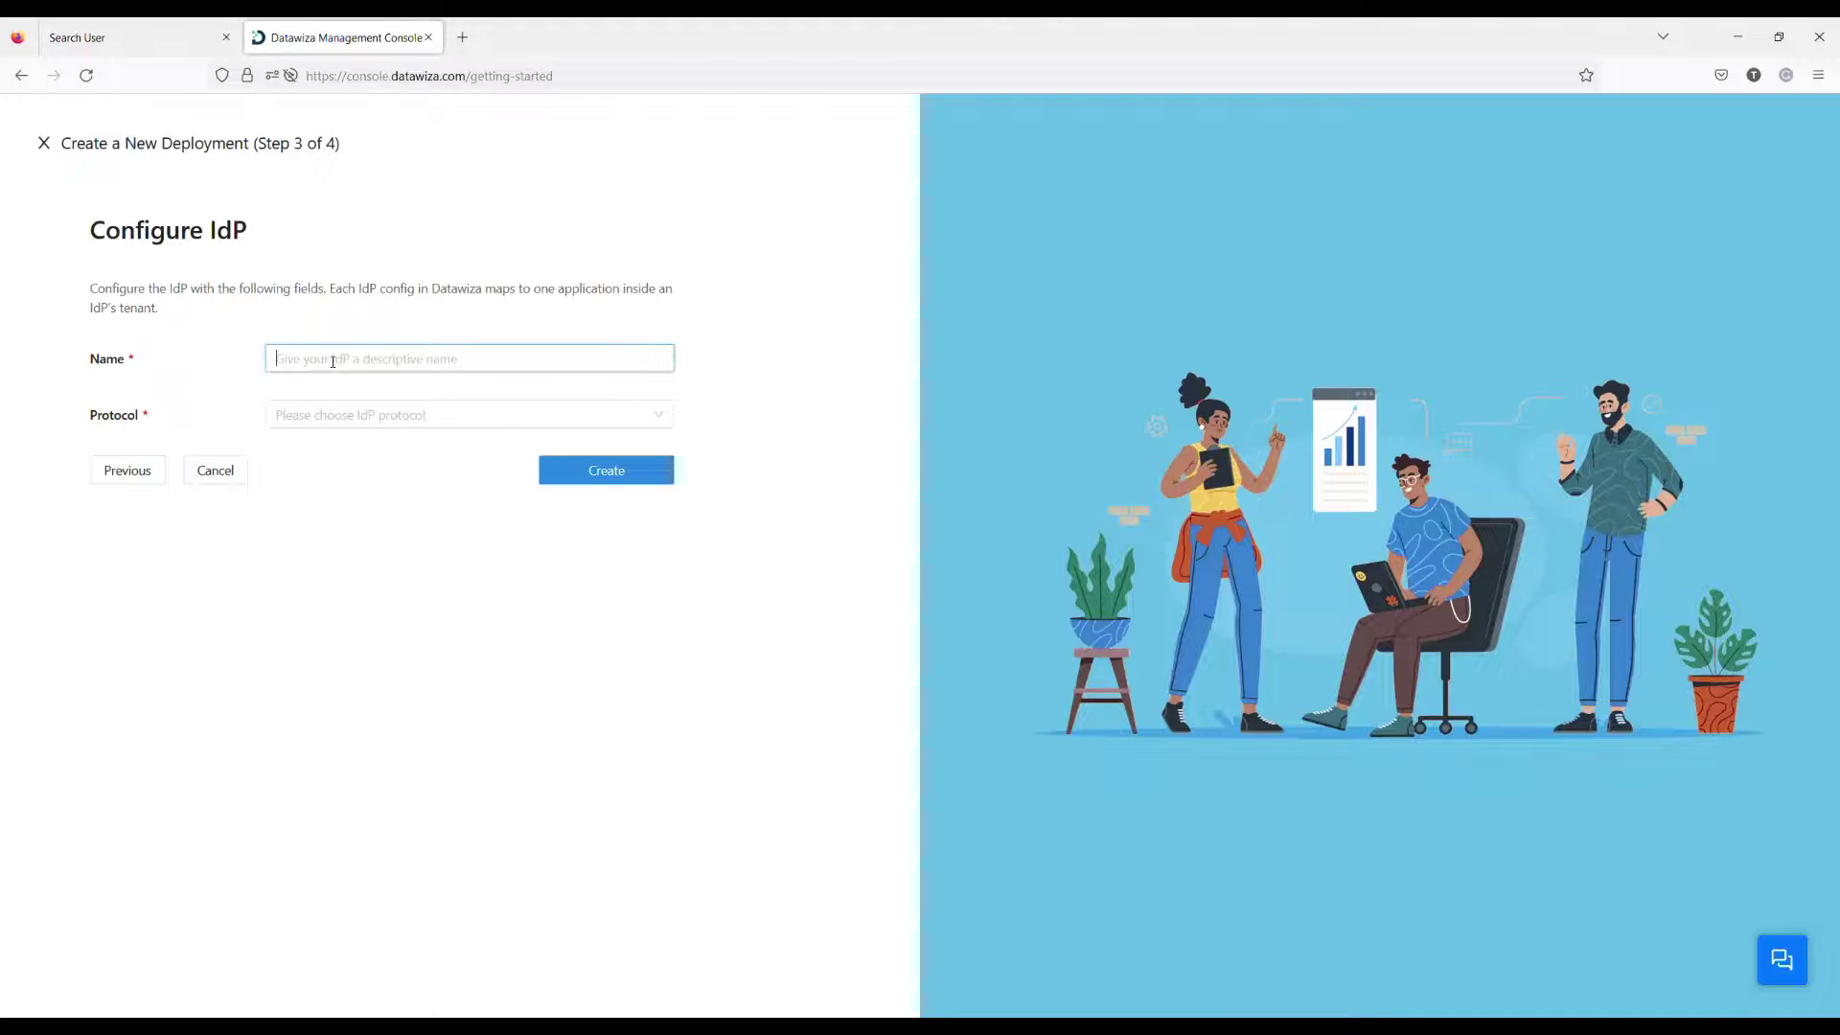
pyautogui.write('EBS')
pyautogui.click(335, 388)
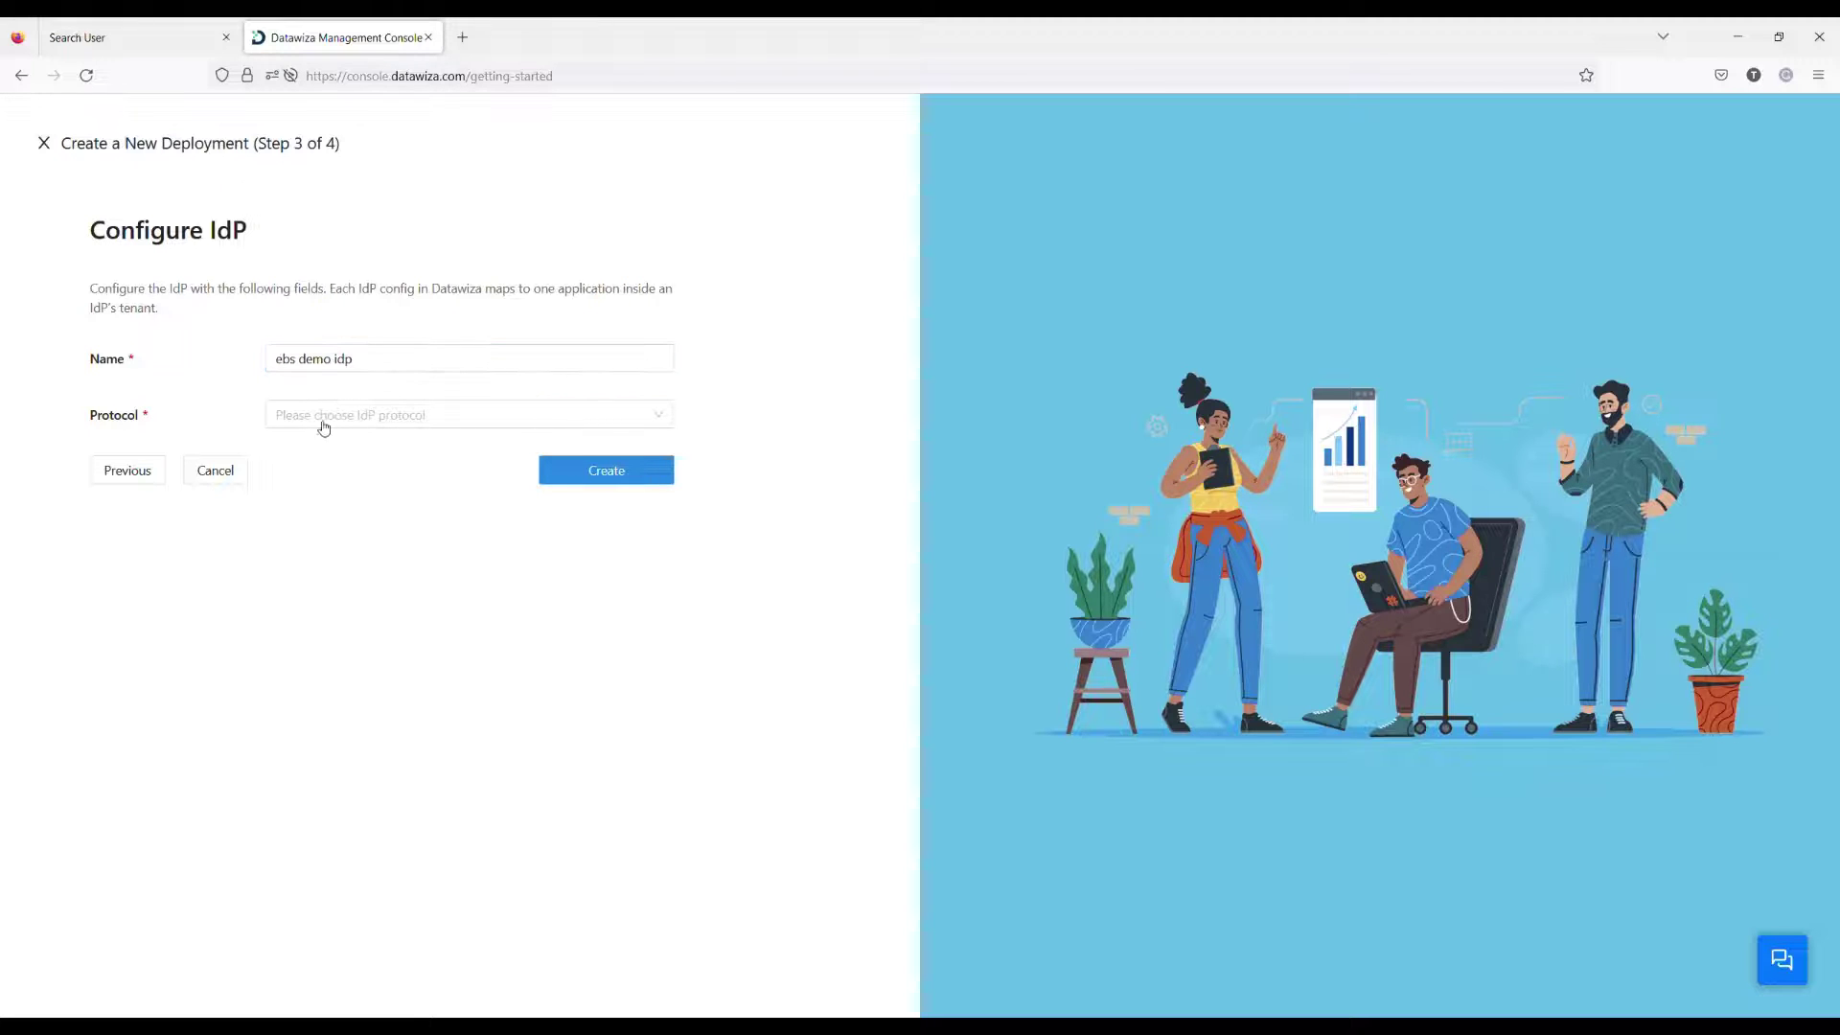
pyautogui.click(314, 419)
pyautogui.click(320, 451)
pyautogui.click(320, 470)
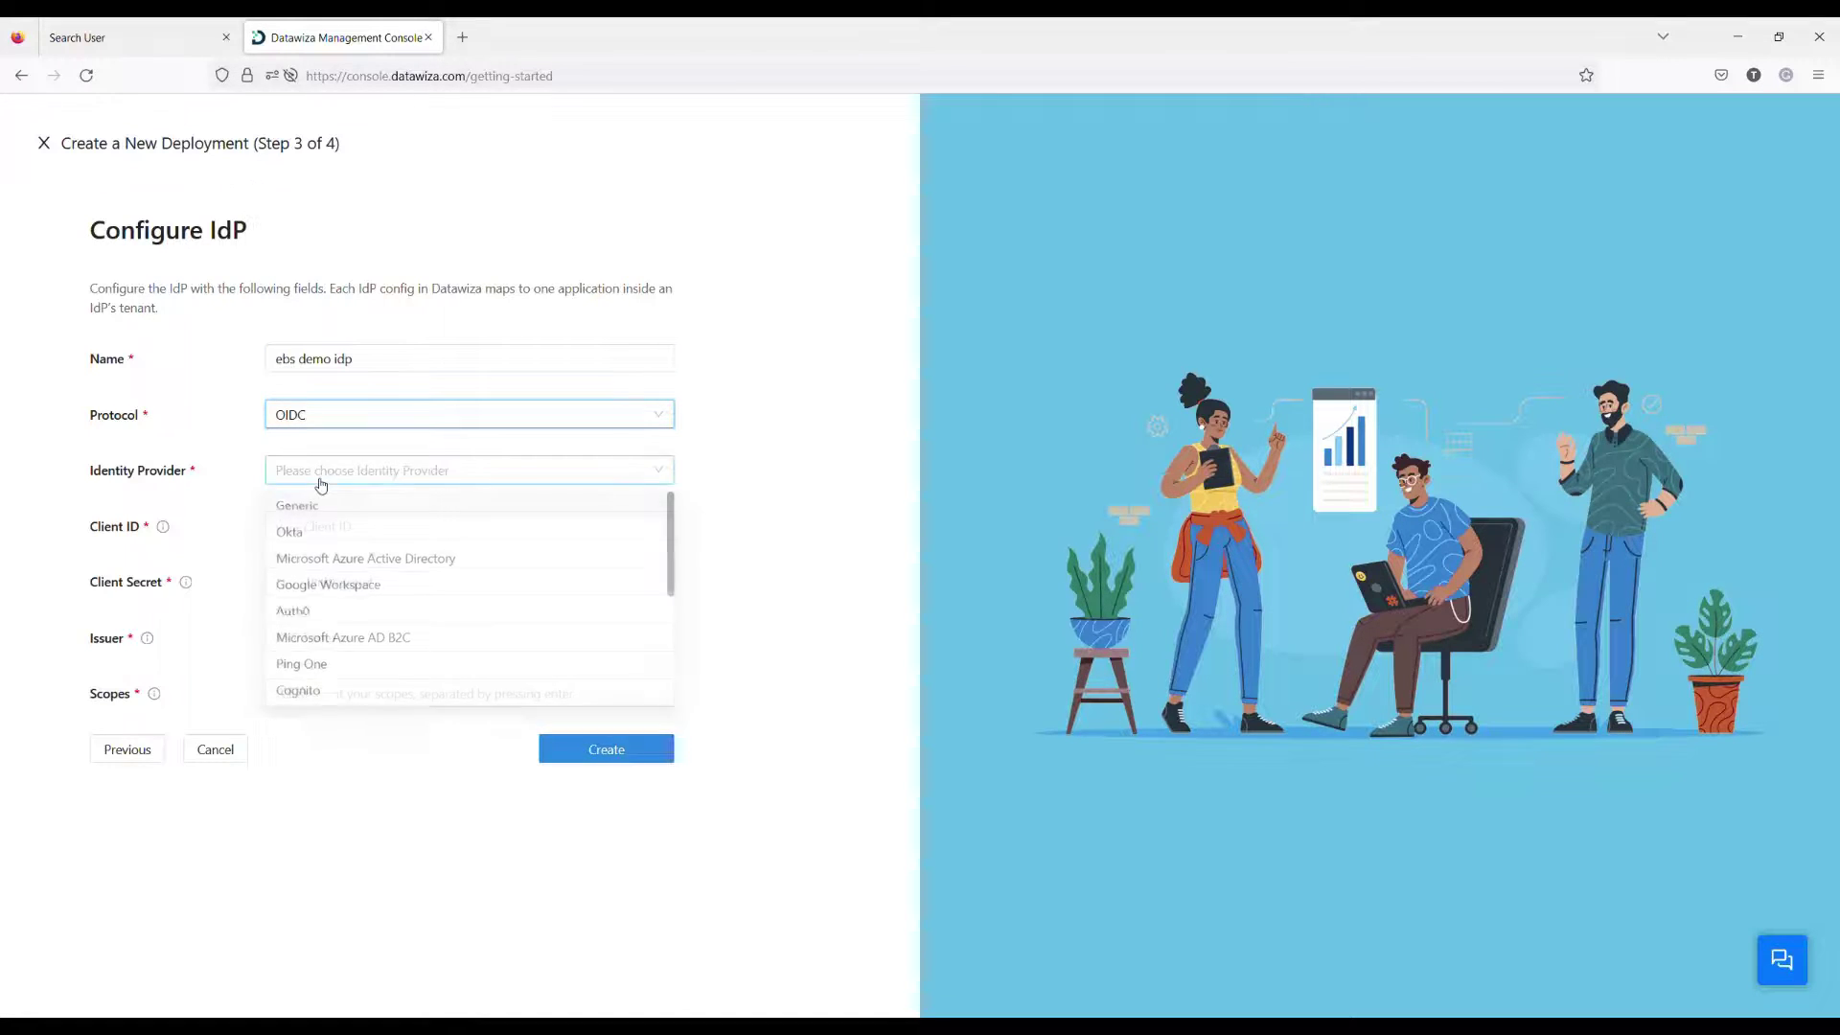
pyautogui.click(374, 564)
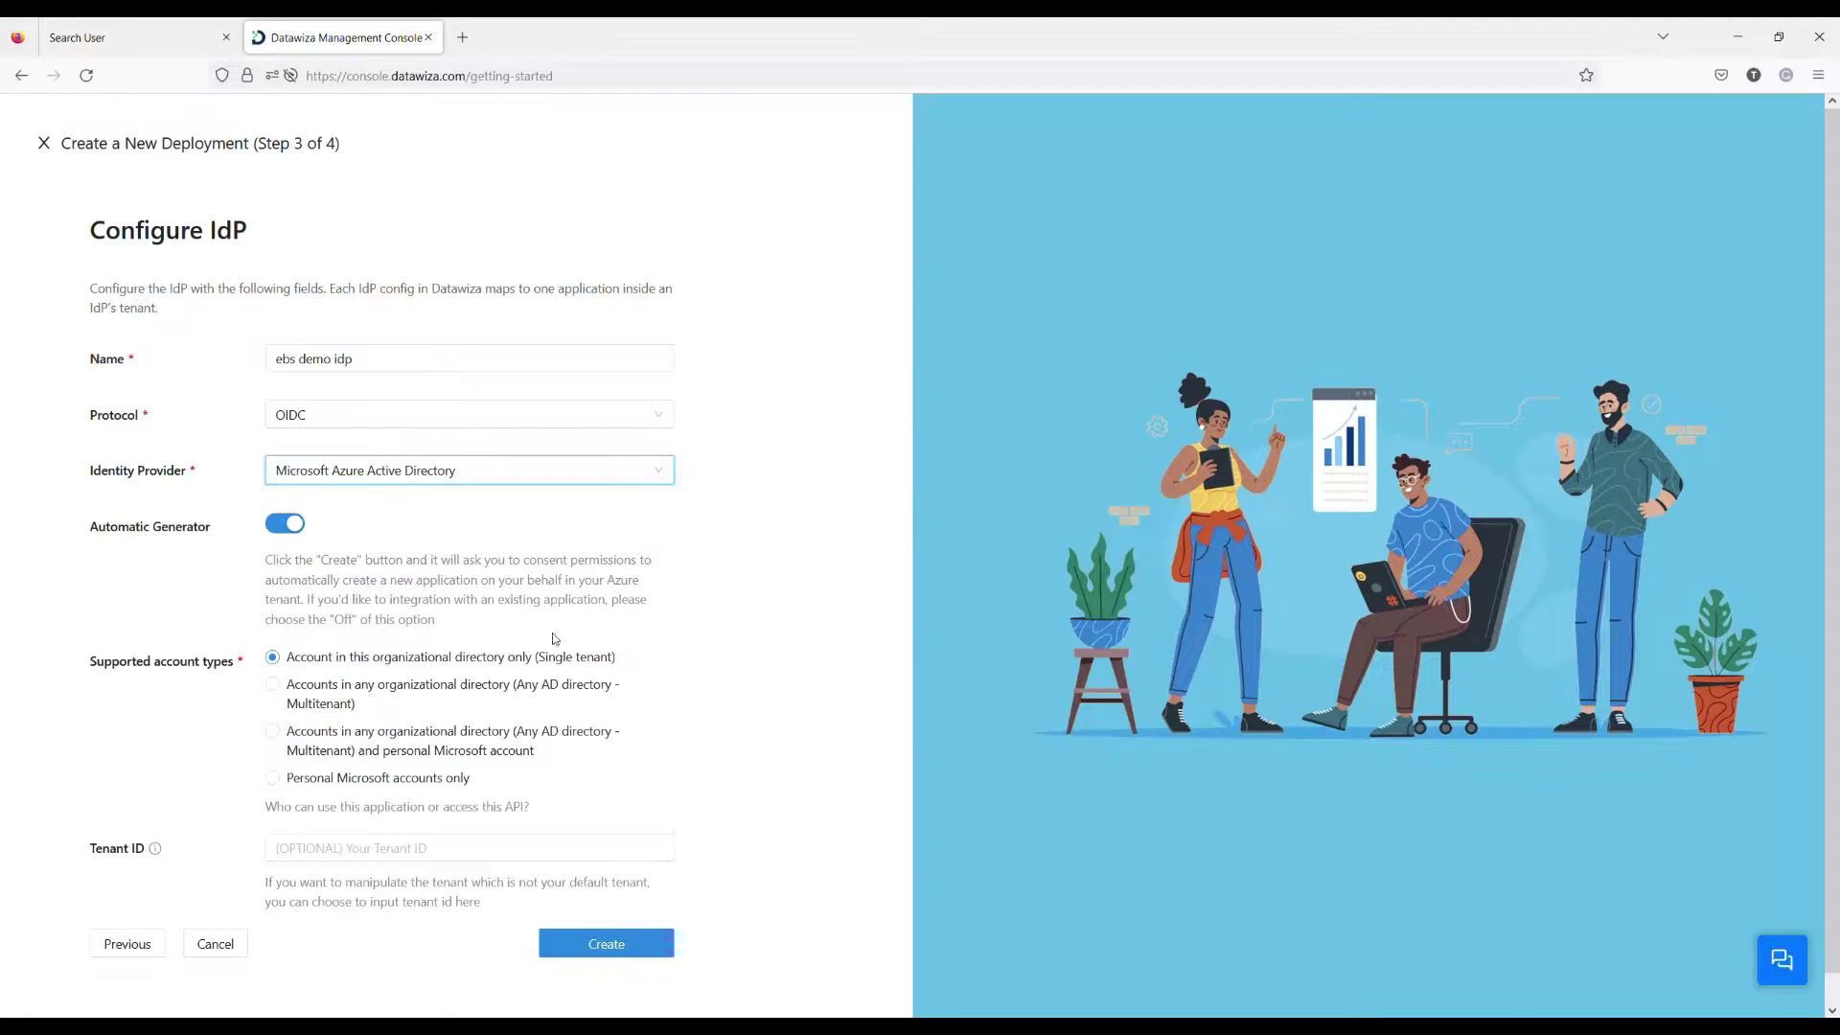
pyautogui.scroll(-1, 554, 639)
pyautogui.click(605, 917)
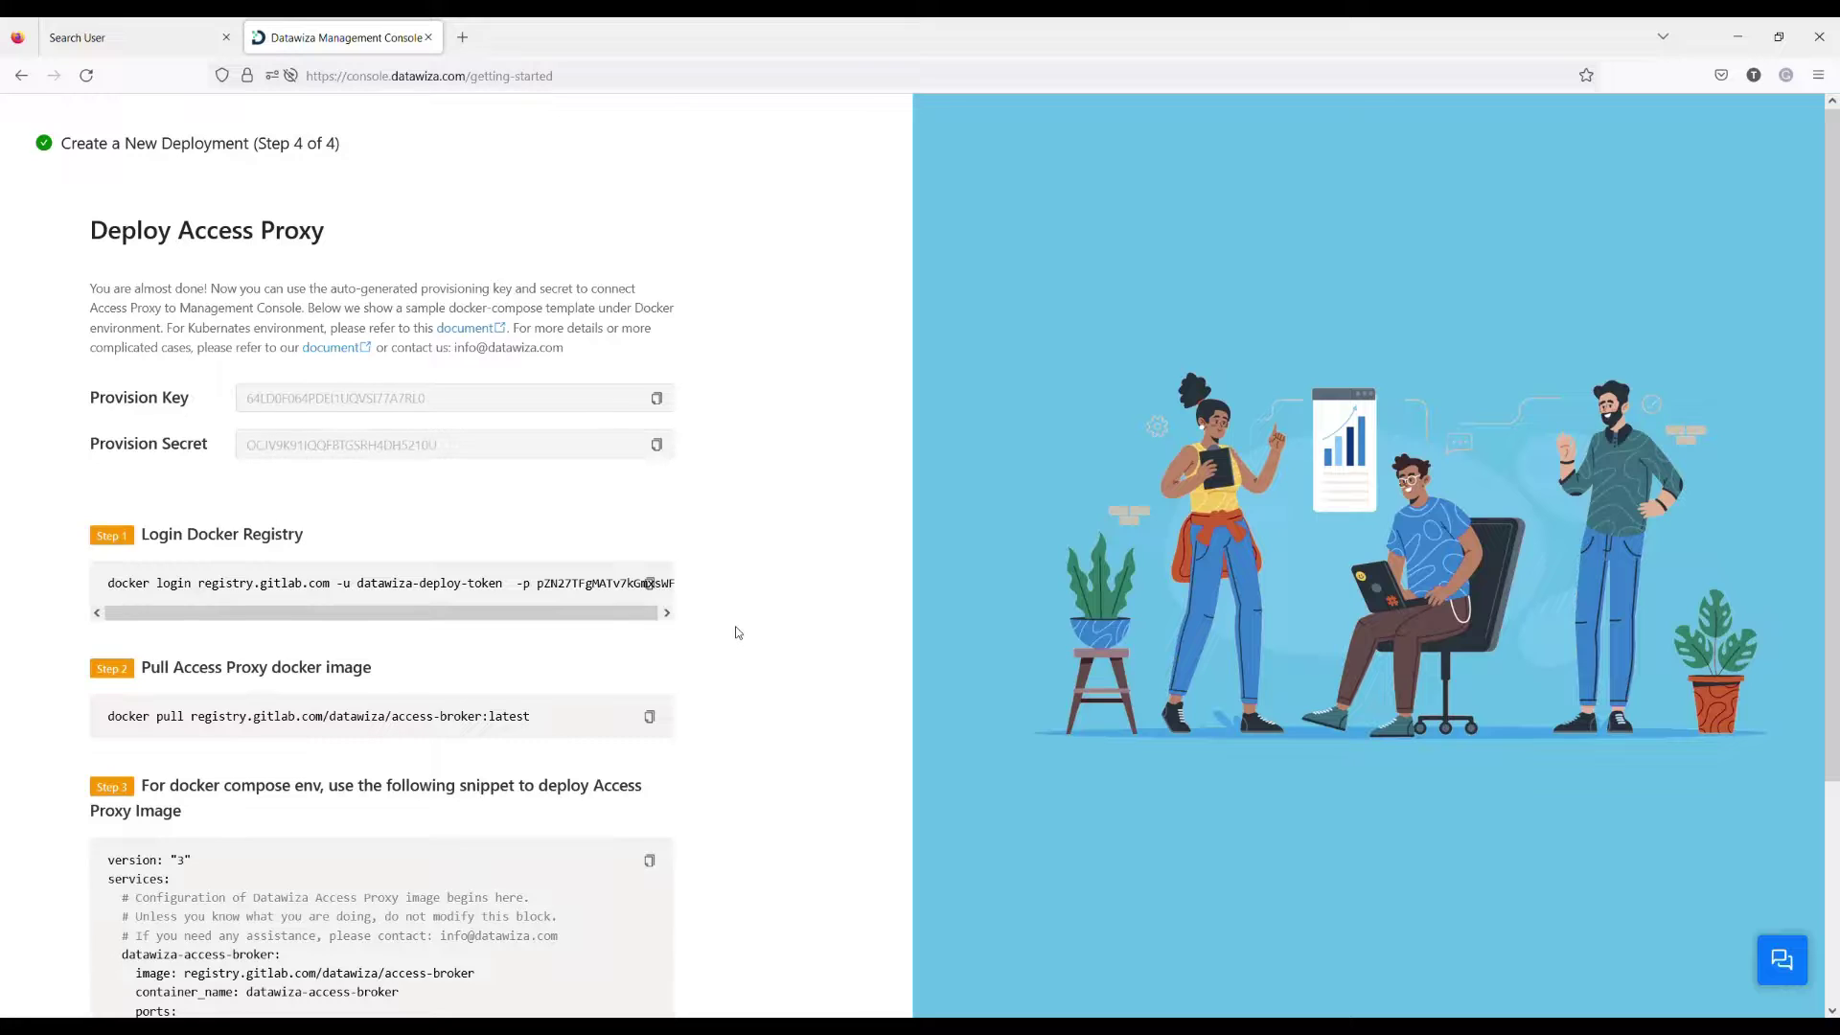
# Step: Copy the docker compose snippet for deploying the Access Proxy
pyautogui.scroll(-3, 738, 632)
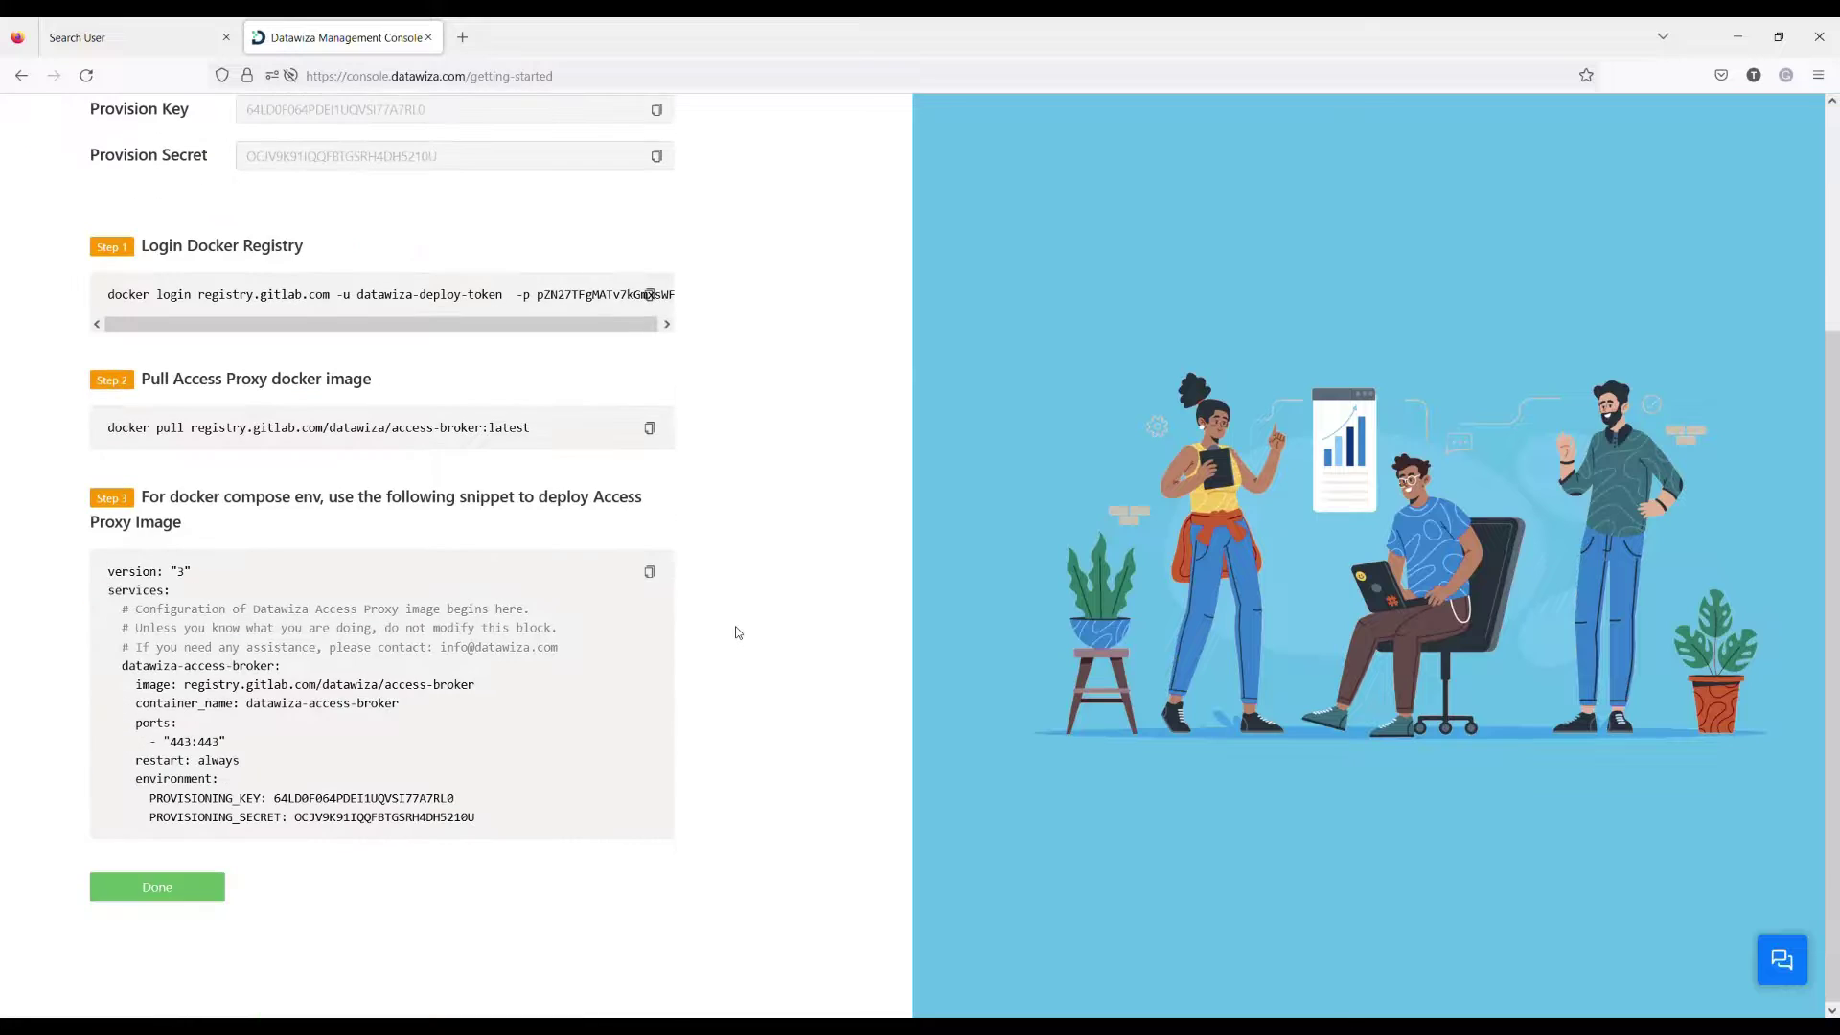
pyautogui.click(651, 574)
# Step: Finish the wizard and open EBS App from the EBS demo deployment's Applications list
pyautogui.click(189, 890)
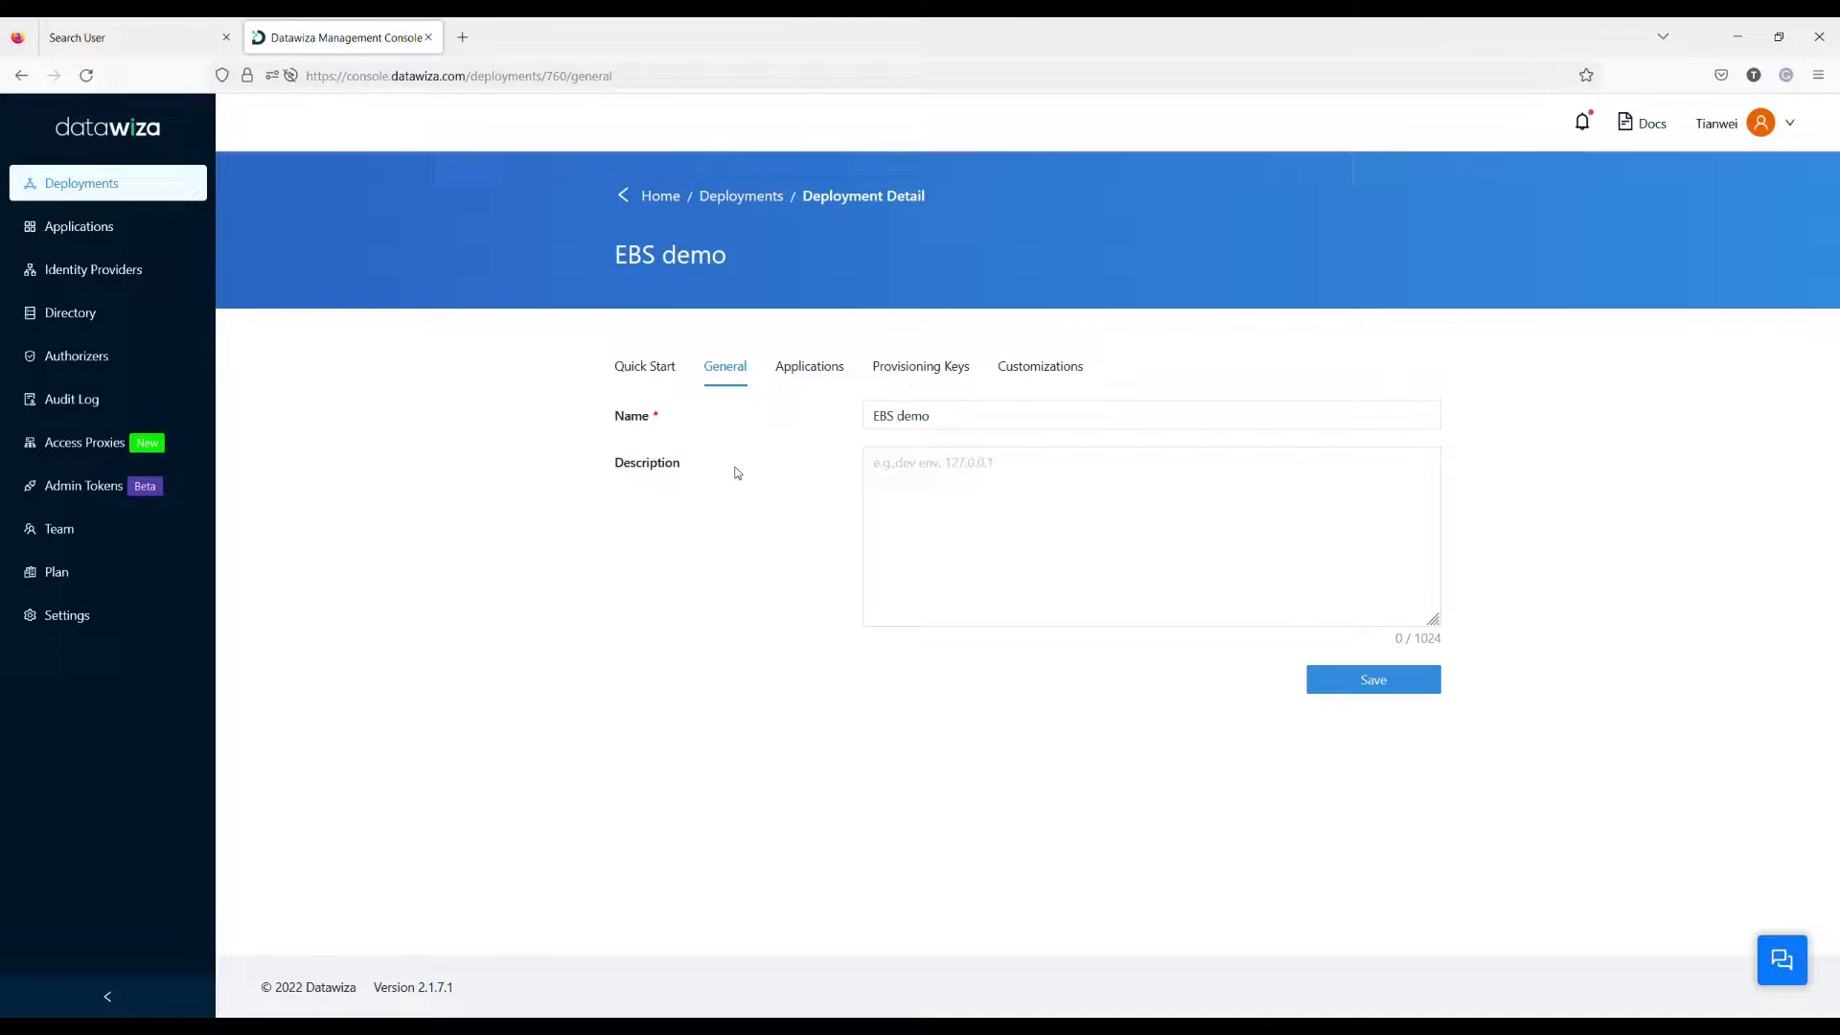
pyautogui.click(809, 367)
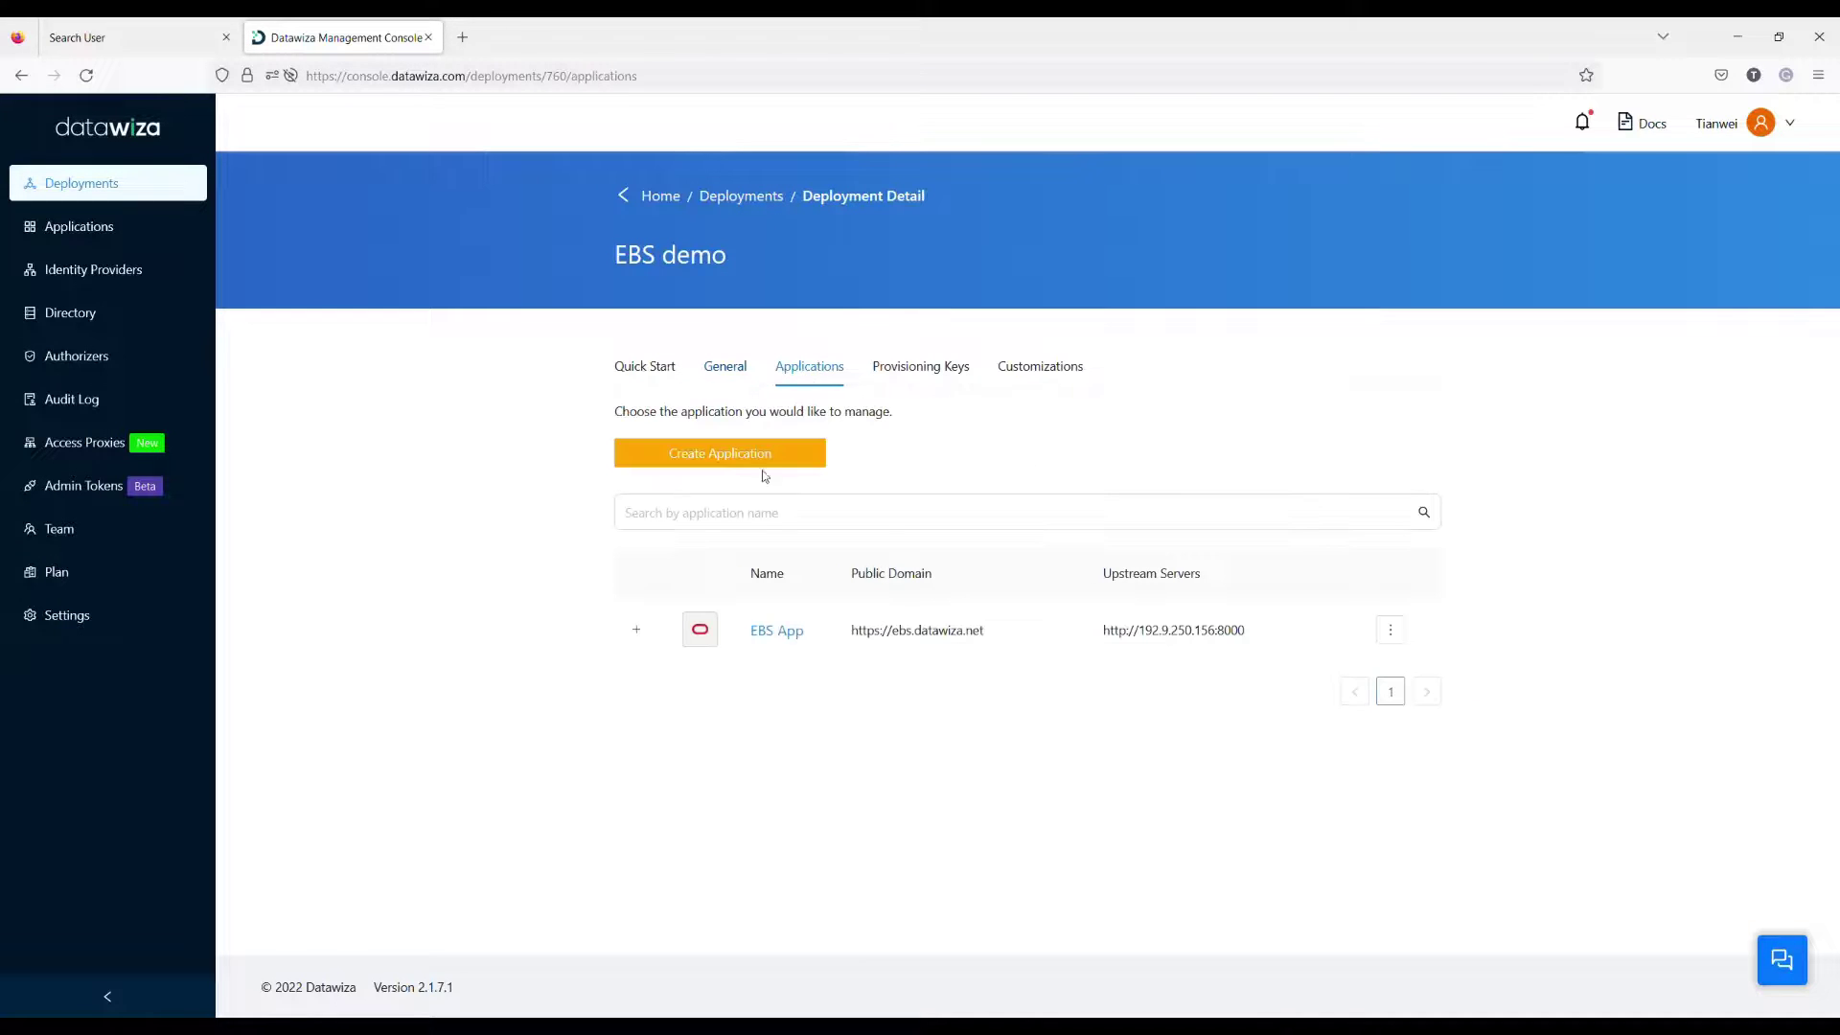
pyautogui.click(784, 633)
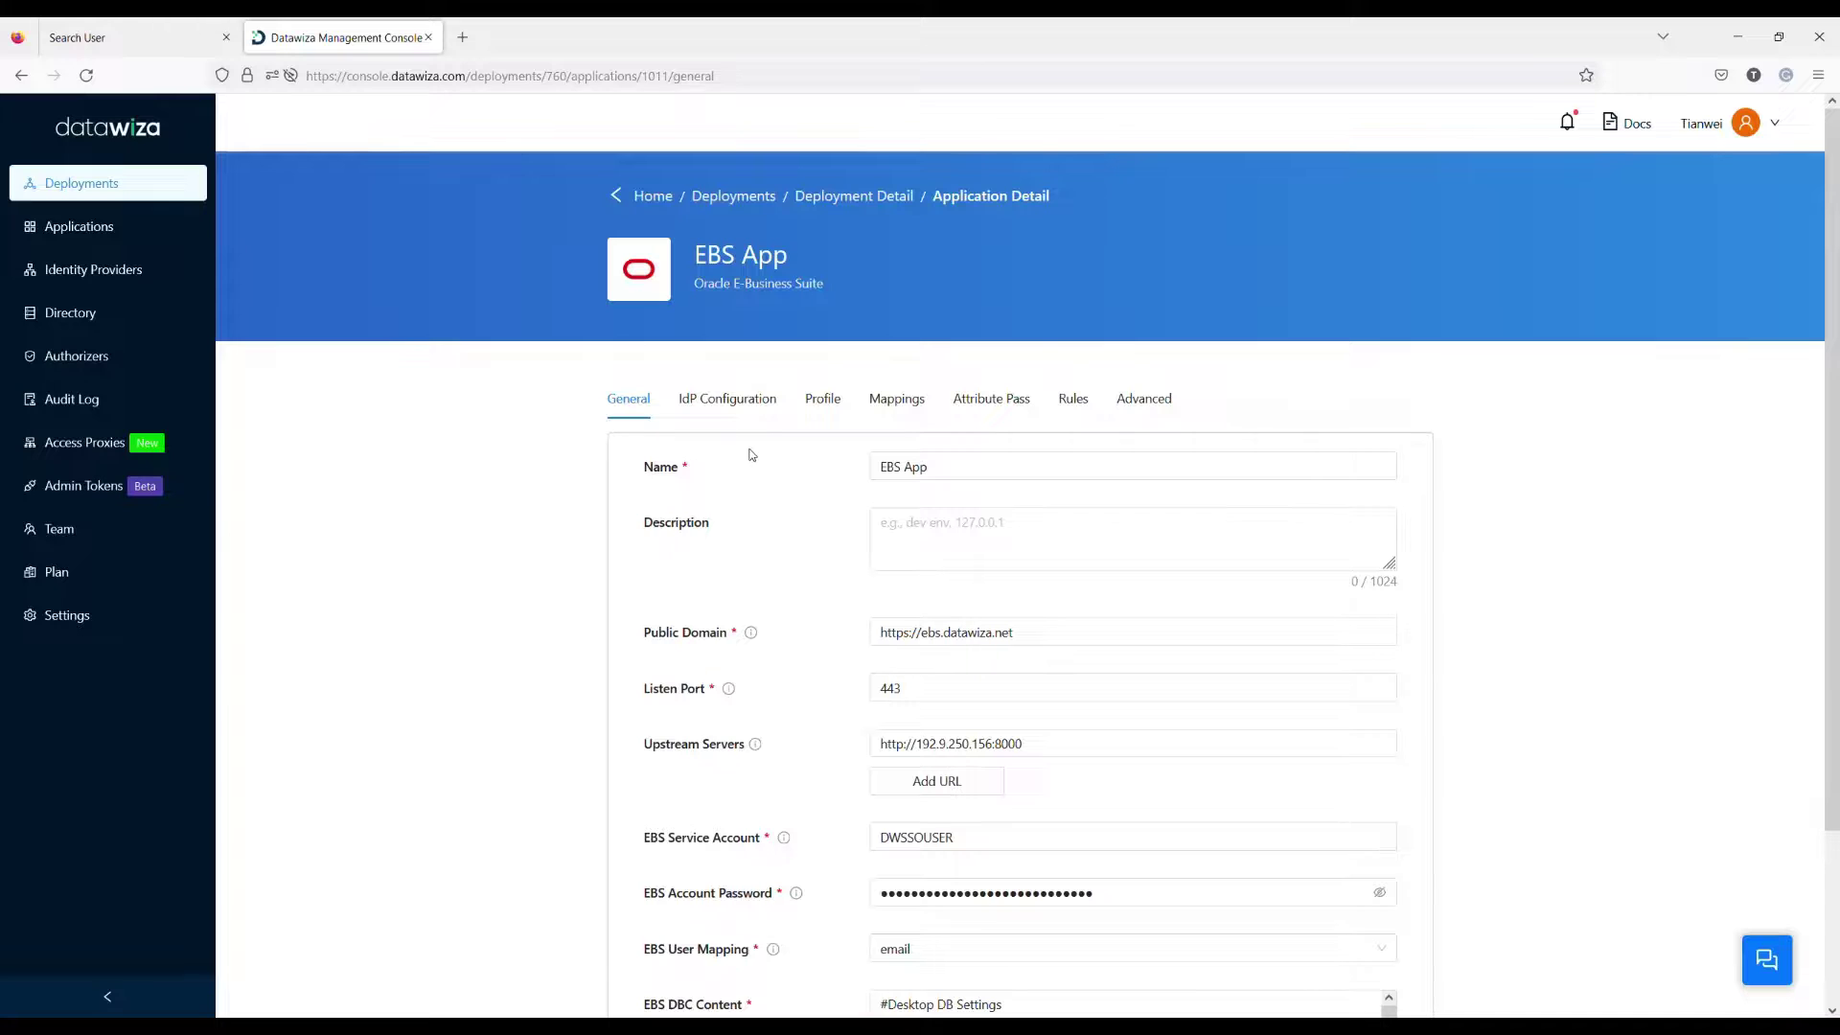
# Step: In EBS App's Advanced settings, enable SSL with a Self Signed certificate and save
pyautogui.click(1141, 400)
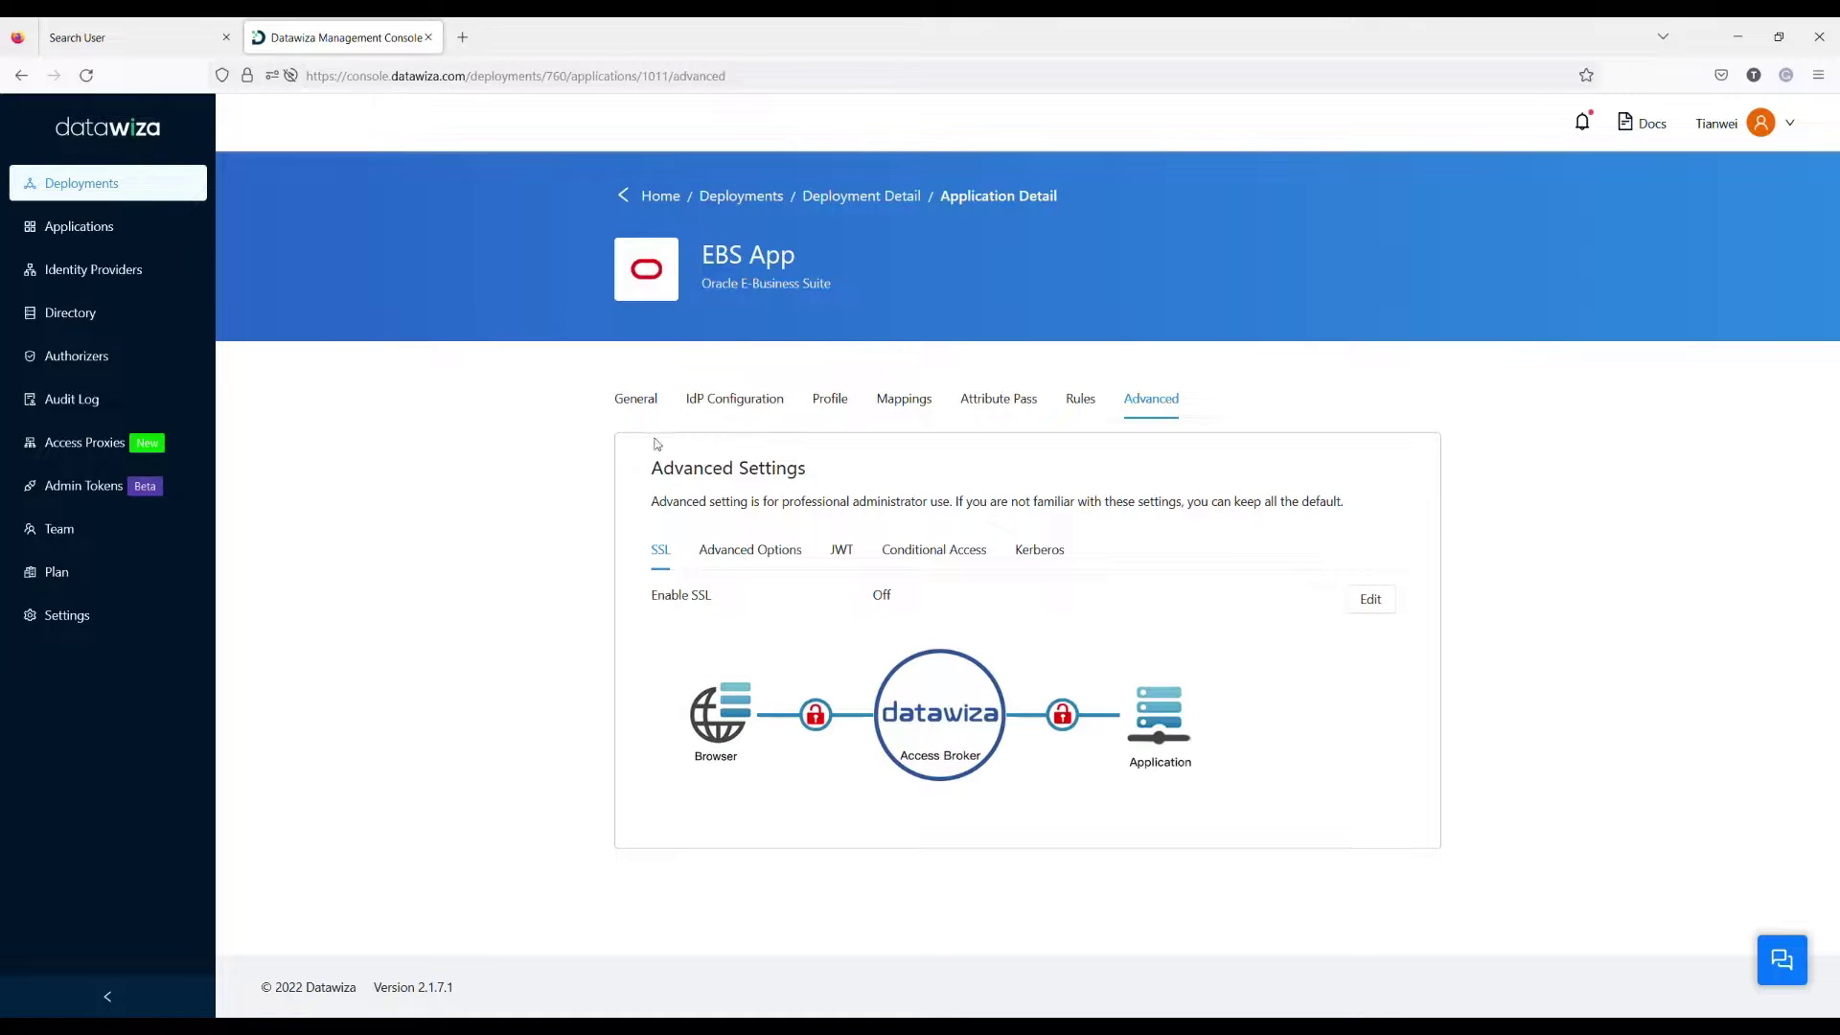
pyautogui.click(1380, 615)
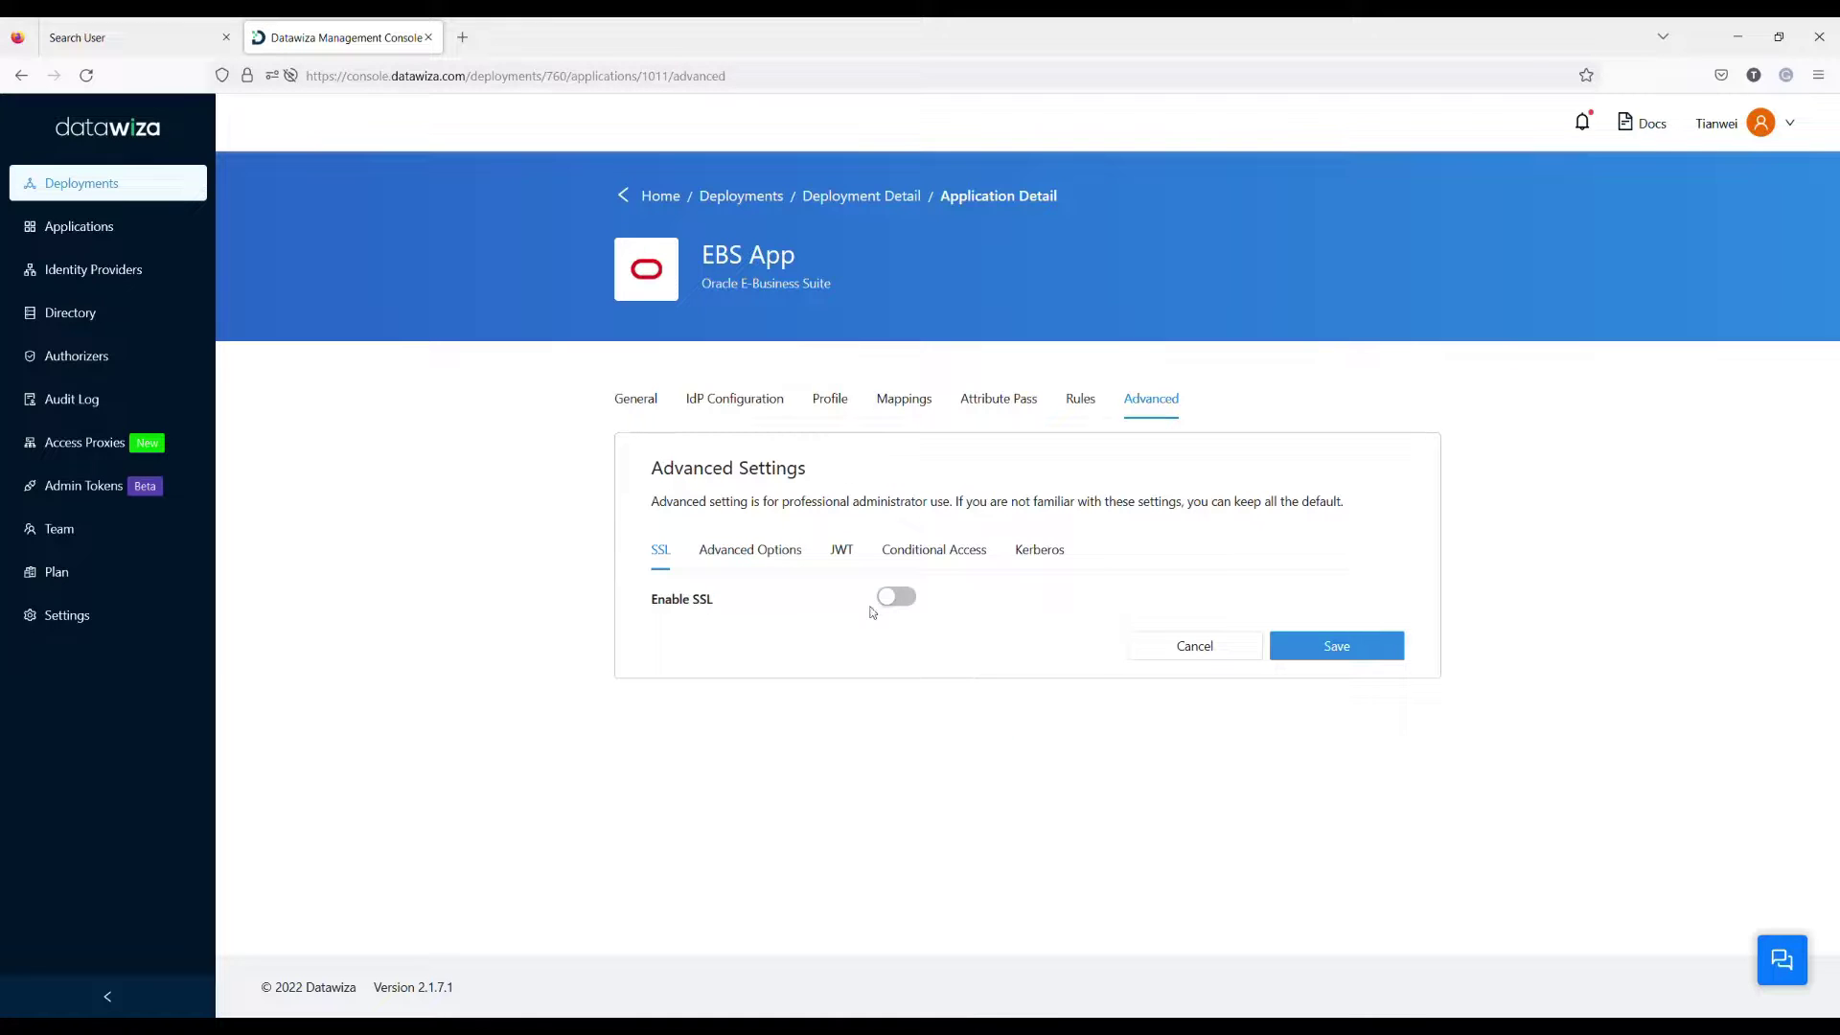
pyautogui.click(894, 597)
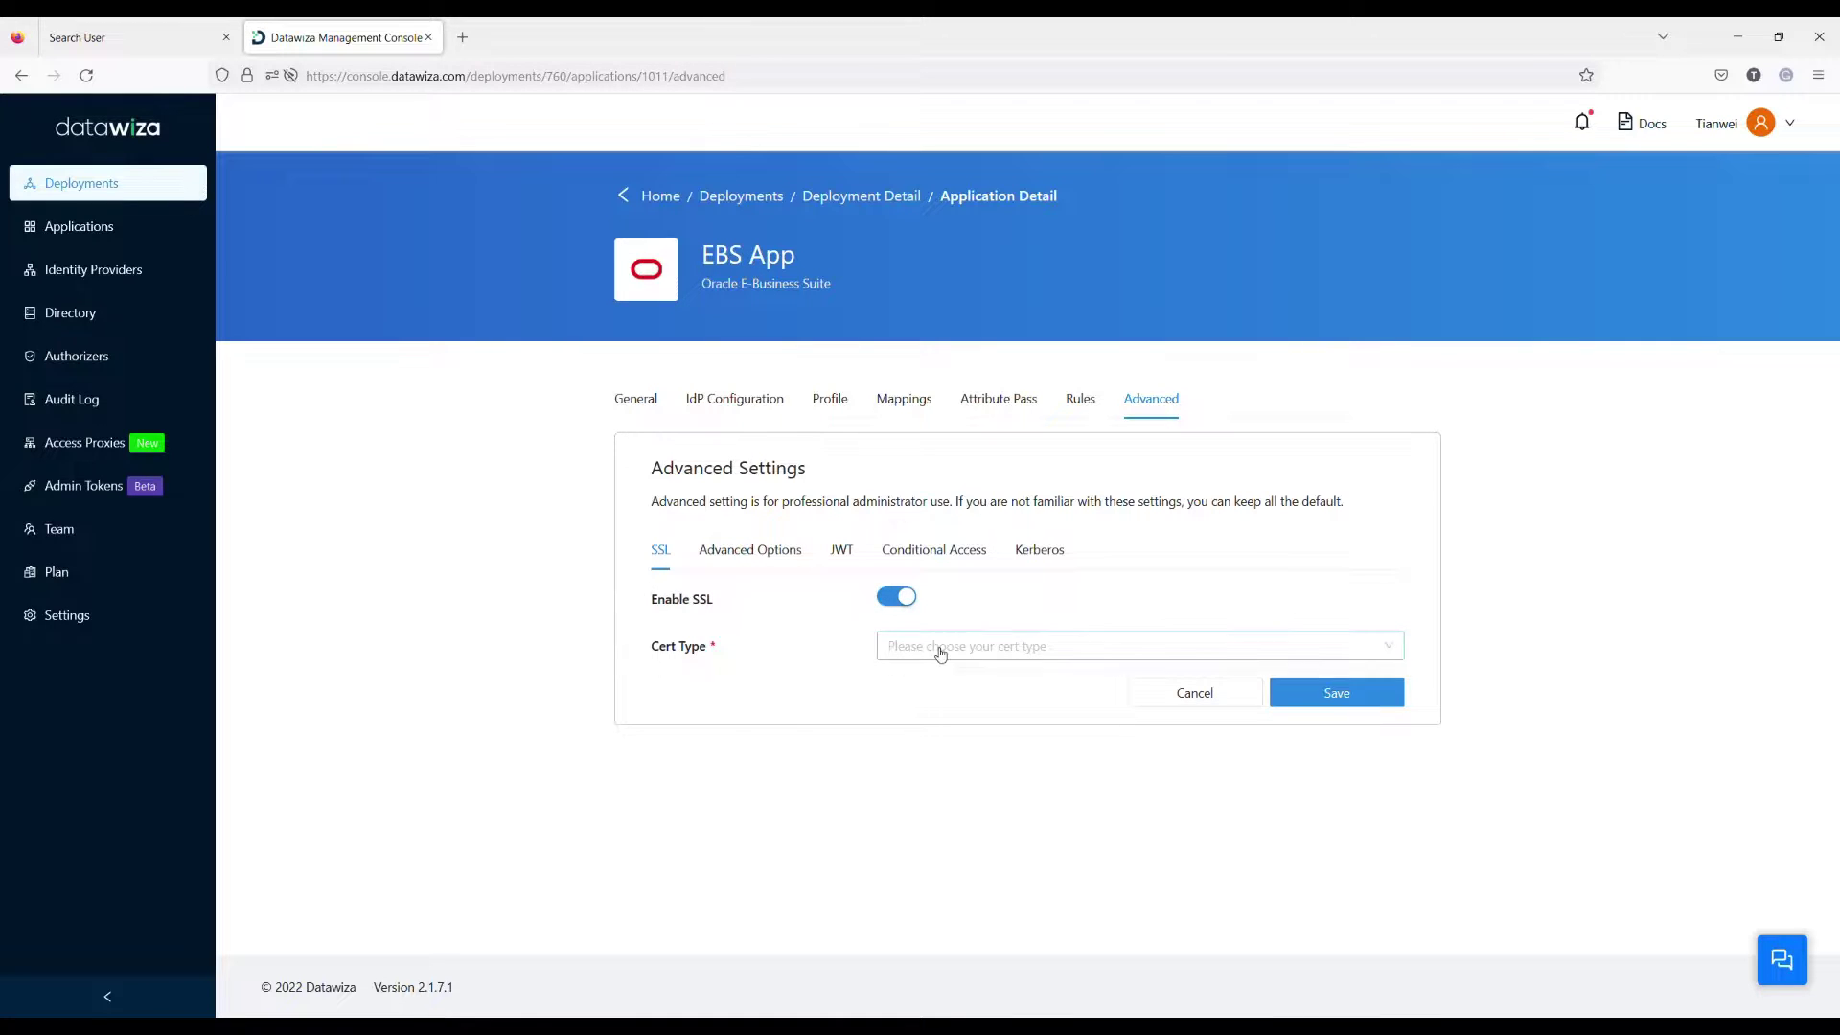
pyautogui.click(944, 645)
pyautogui.click(949, 684)
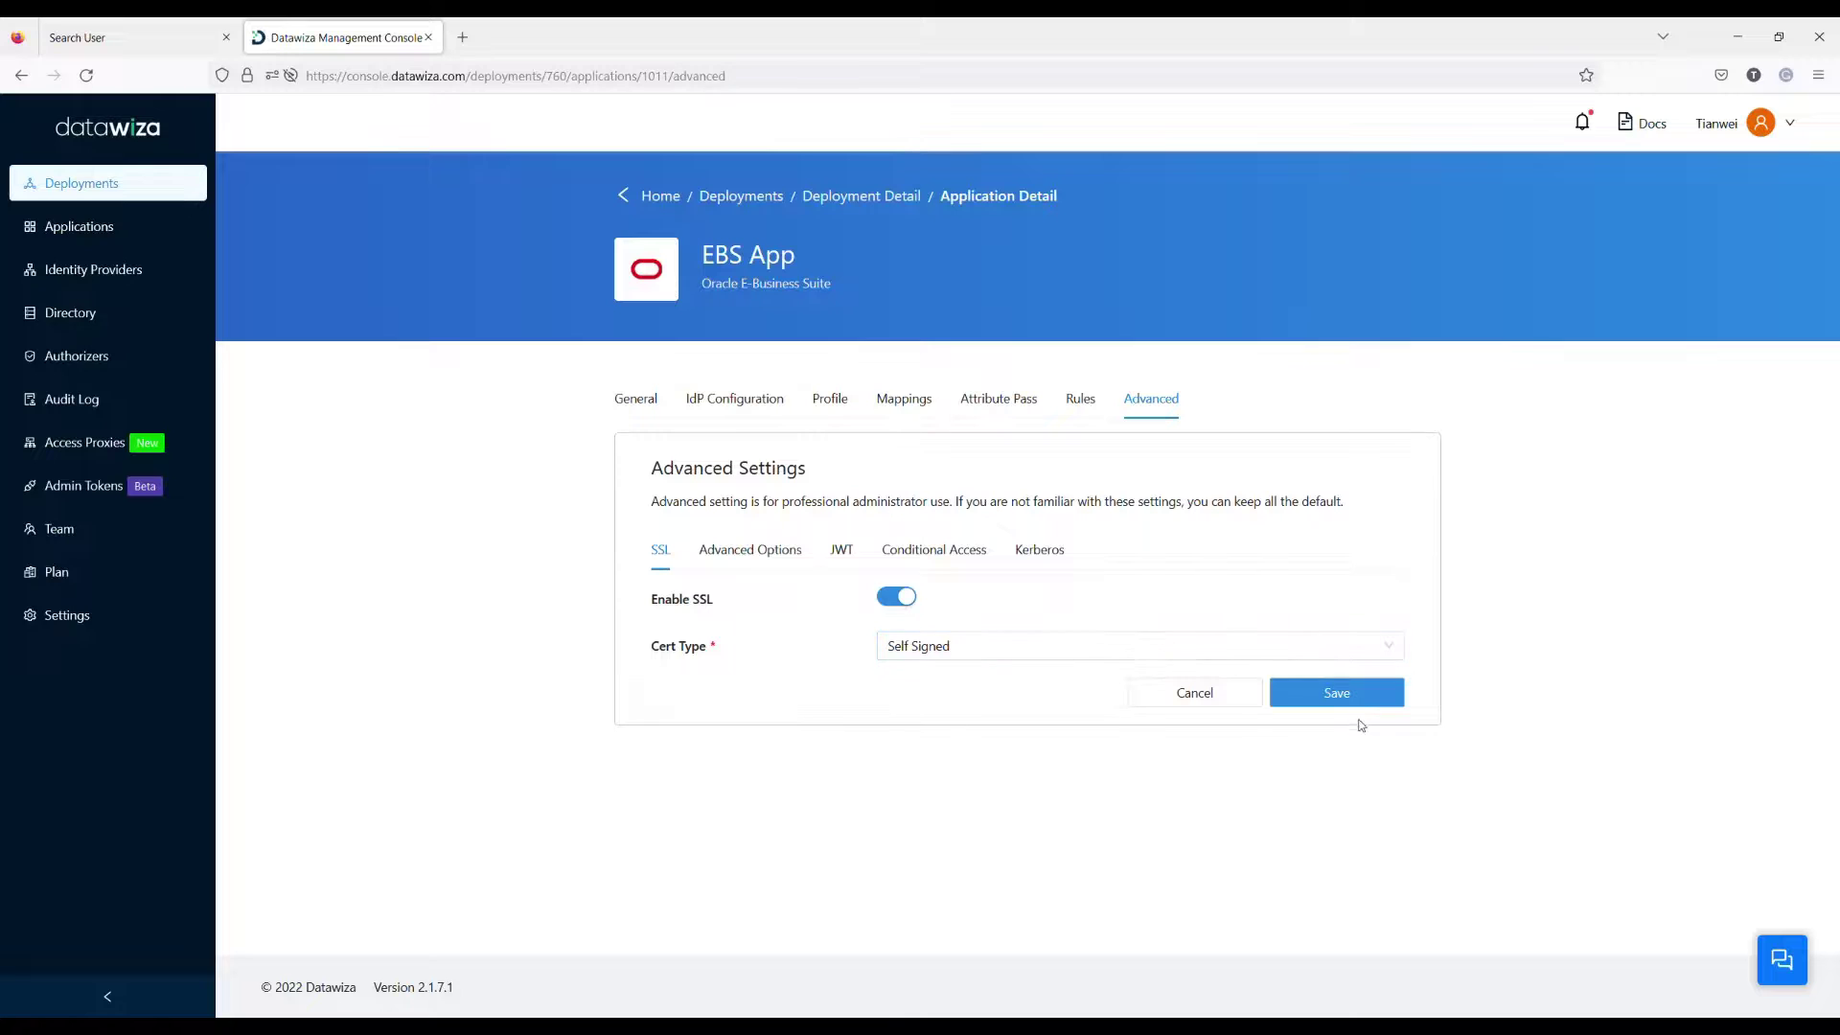
pyautogui.click(1335, 694)
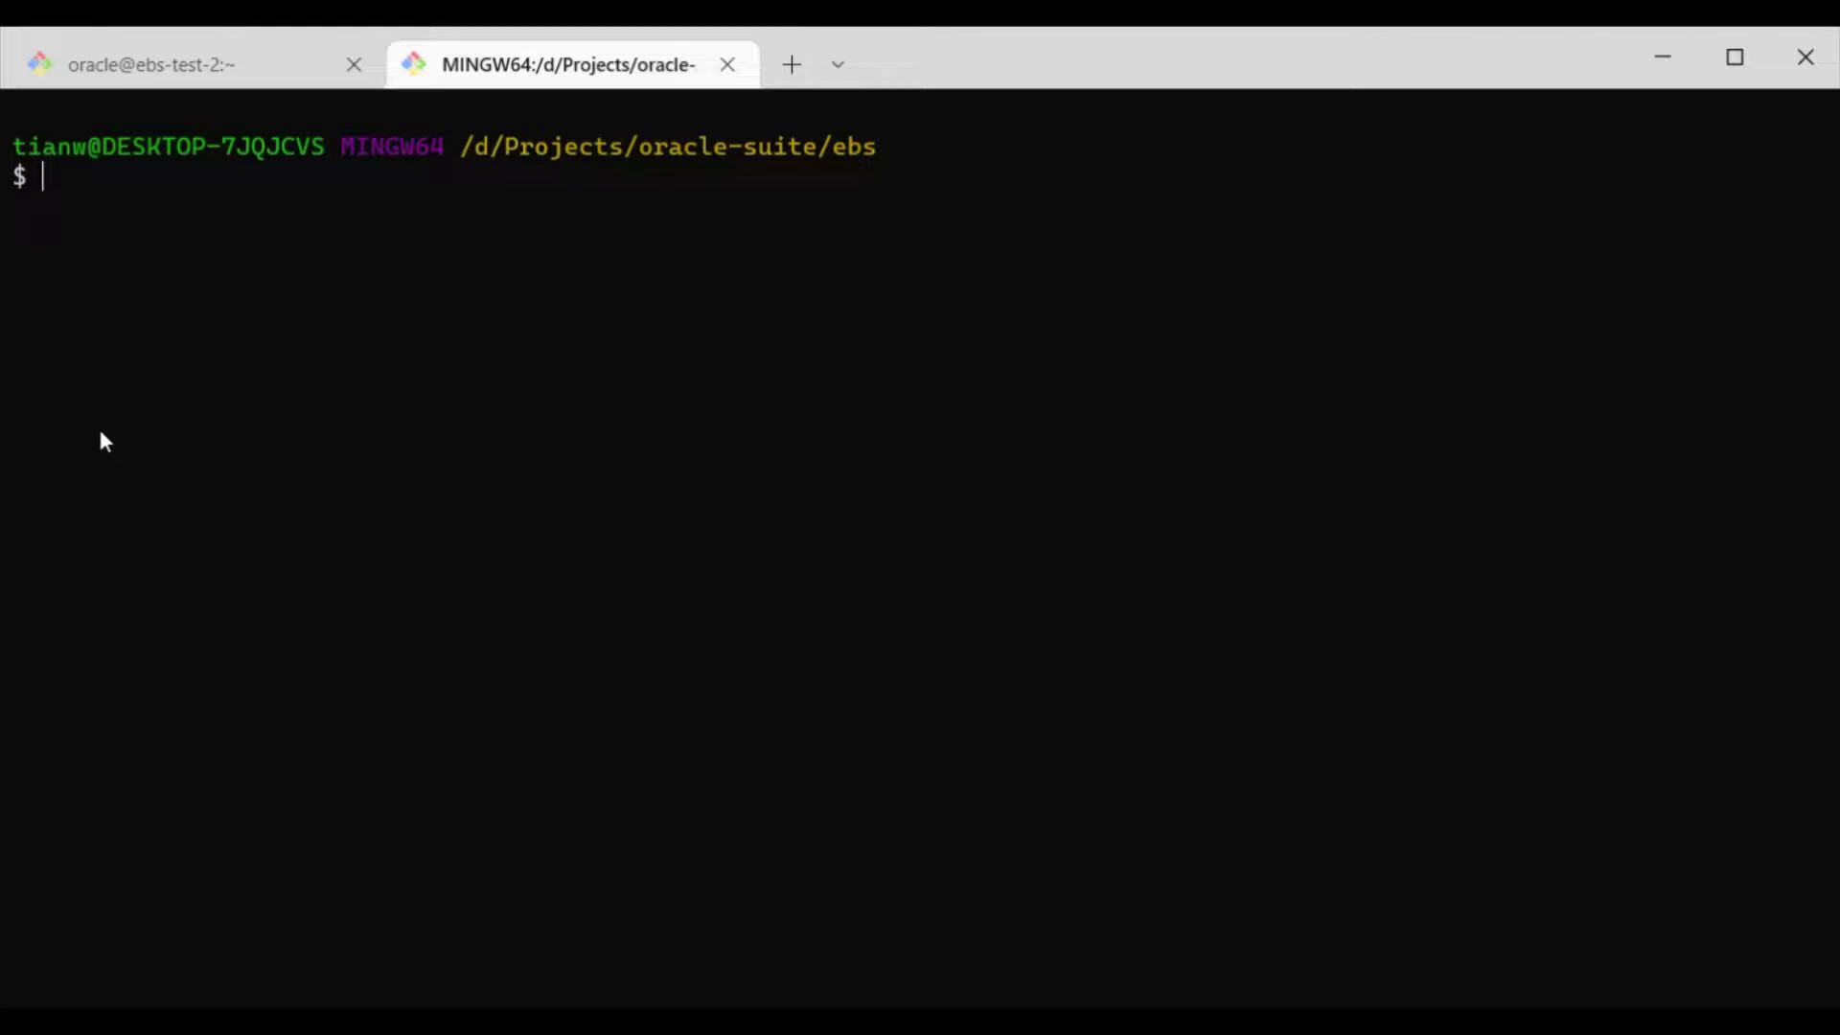
# Step: Create docker-compose.yml in vi and paste in the Access Proxy compose snippet
pyautogui.write('vi docker-compose')
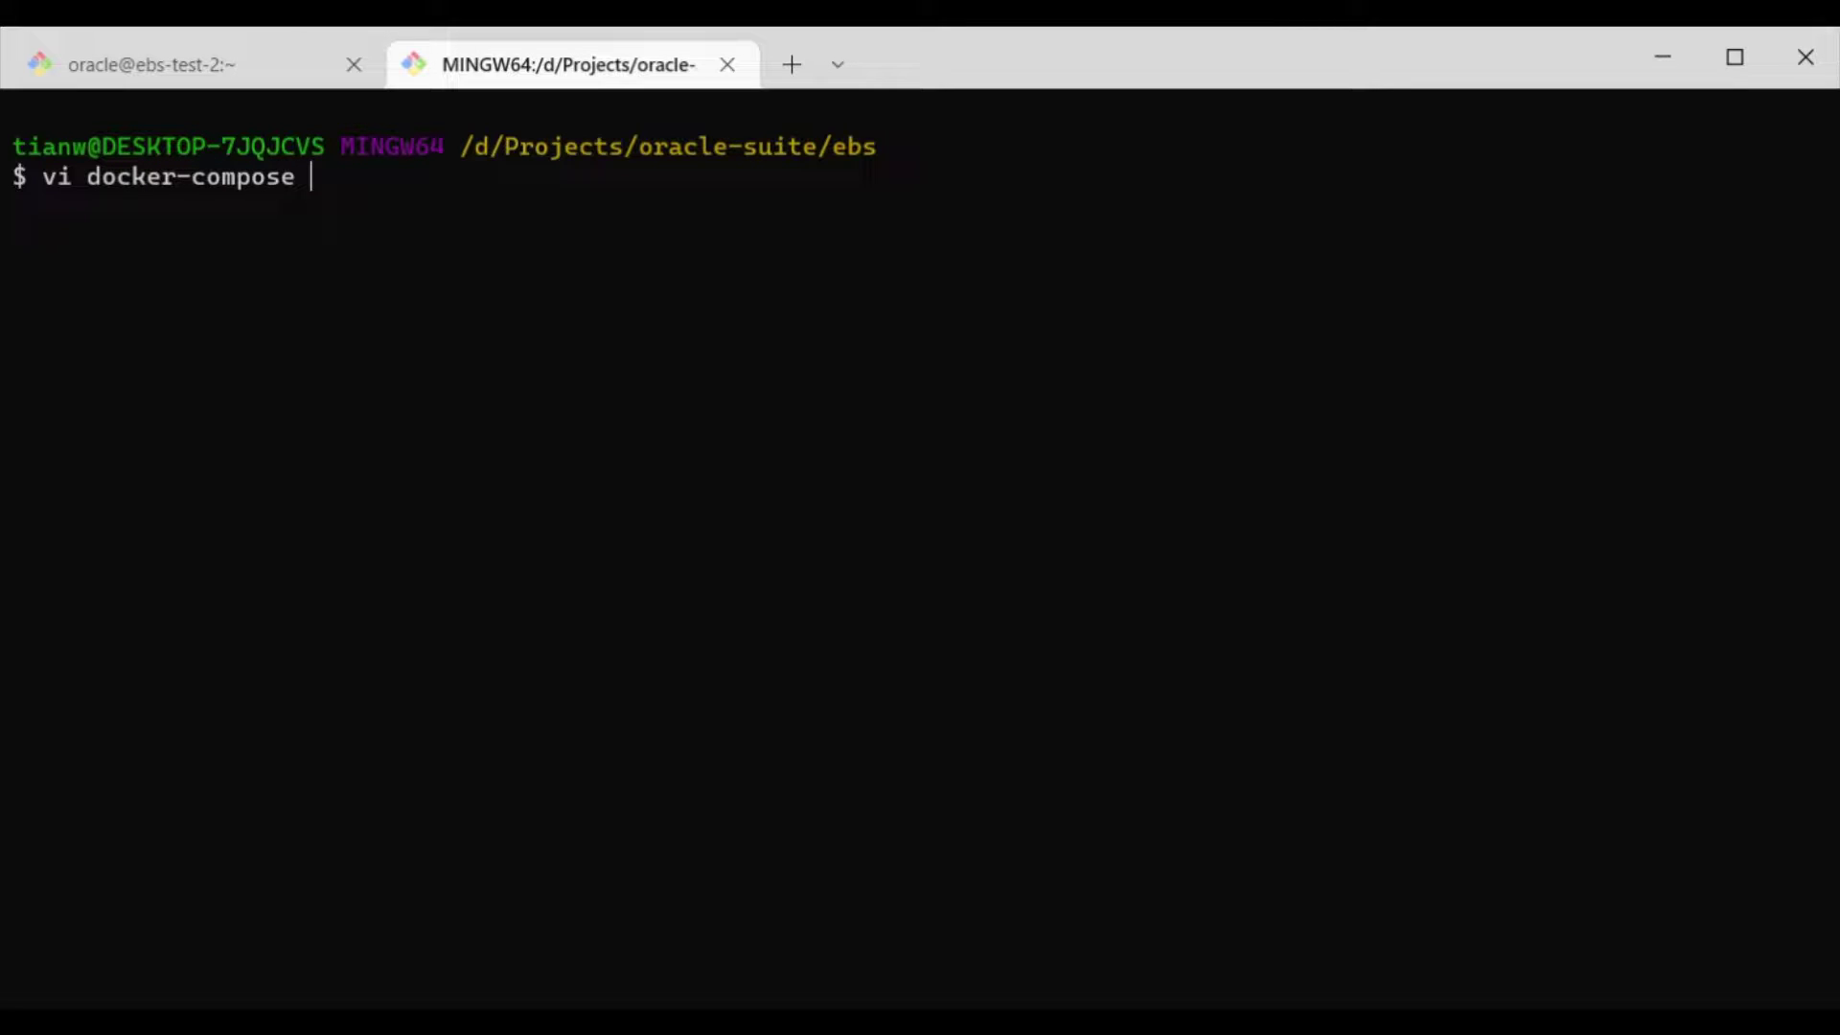
pyautogui.press('BackSpace')
pyautogui.write('.yml')
pyautogui.press('Return')
pyautogui.press('i')
pyautogui.hotkey('ctrl', 'v')
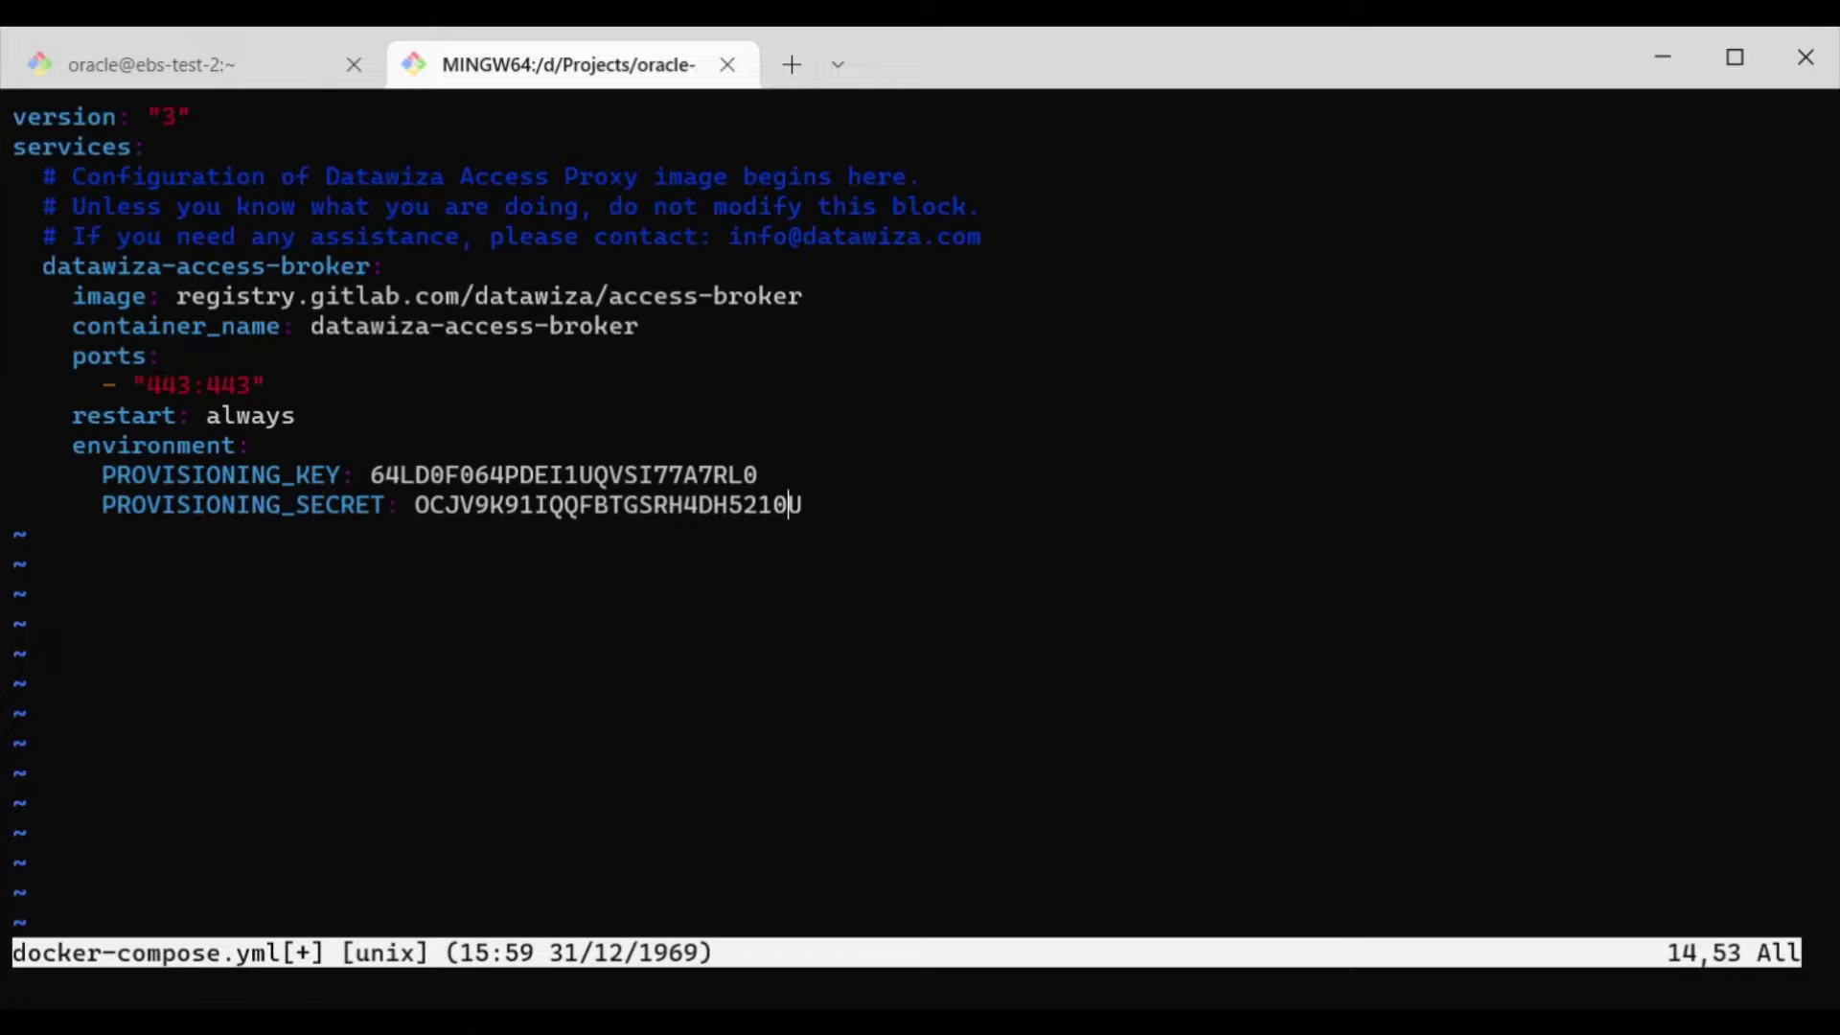
# Step: Save the file with :wq and start datawiza-access-broker in the background with docker compose up -d
pyautogui.press('Escape')
pyautogui.write(':wq')
pyautogui.press('Return')
pyautogui.write('docker com')
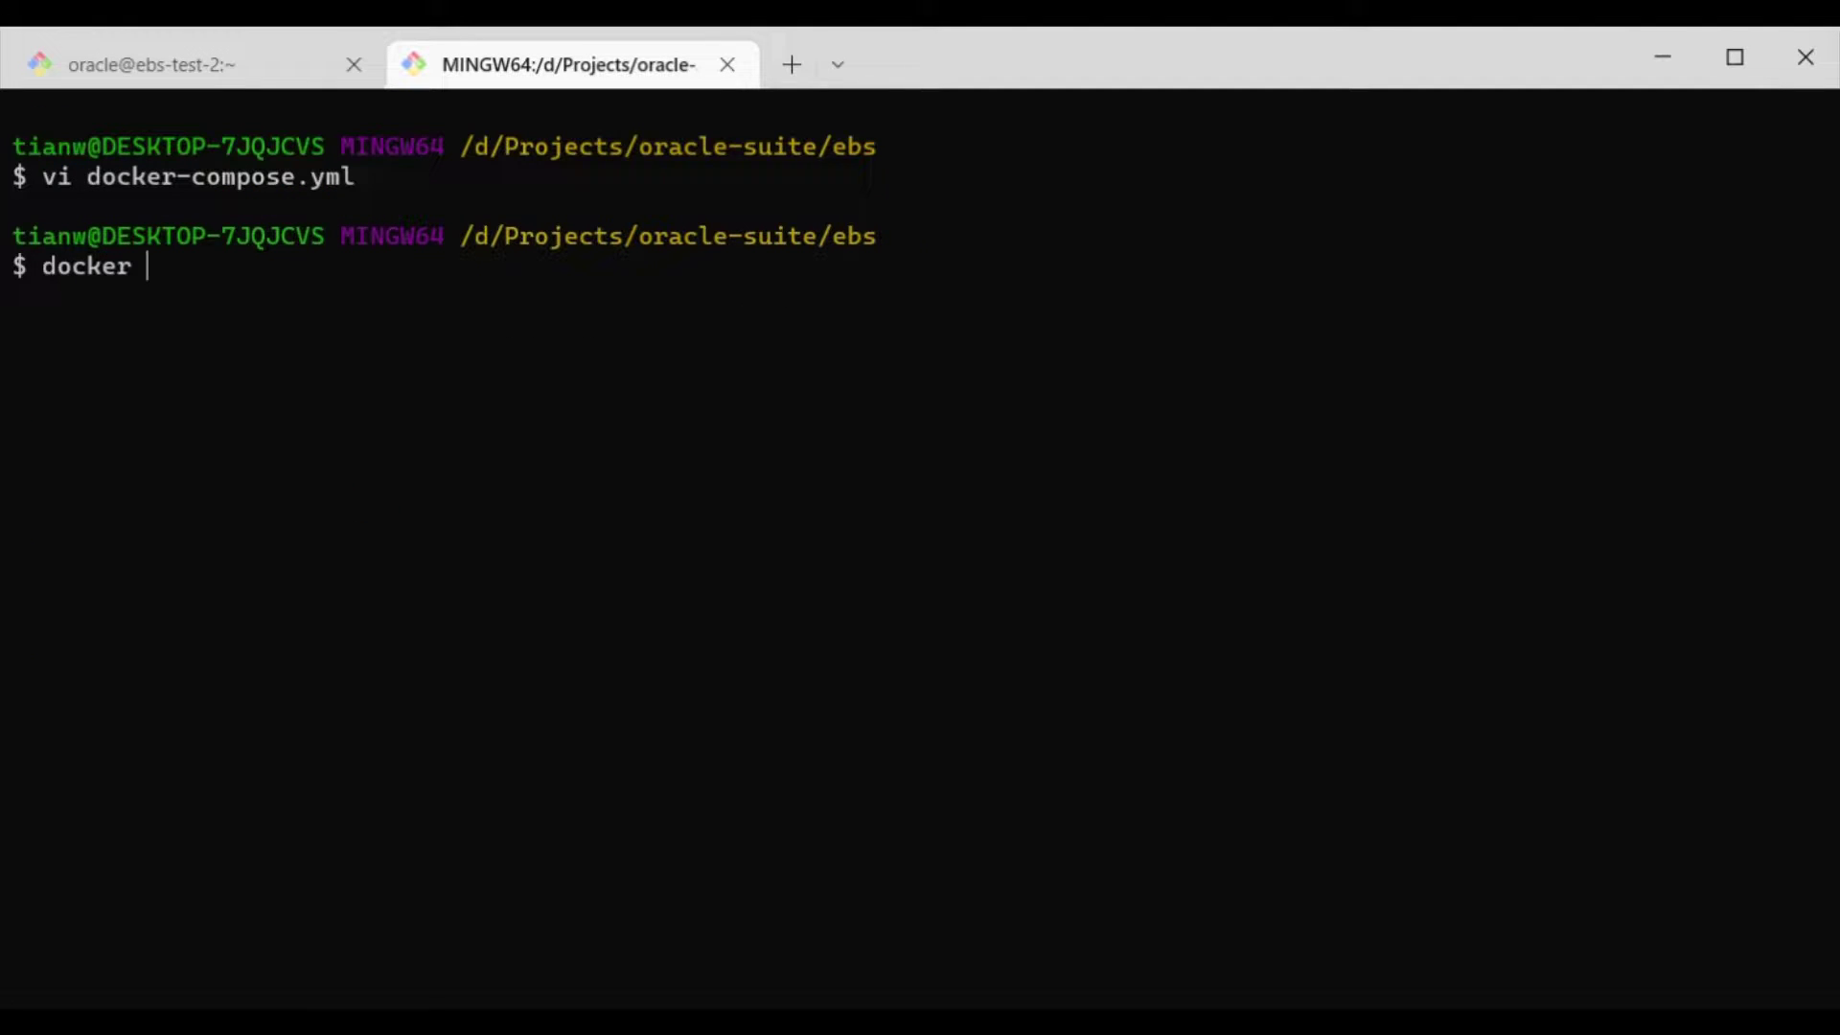
pyautogui.write('pose up -d')
pyautogui.press('Return')
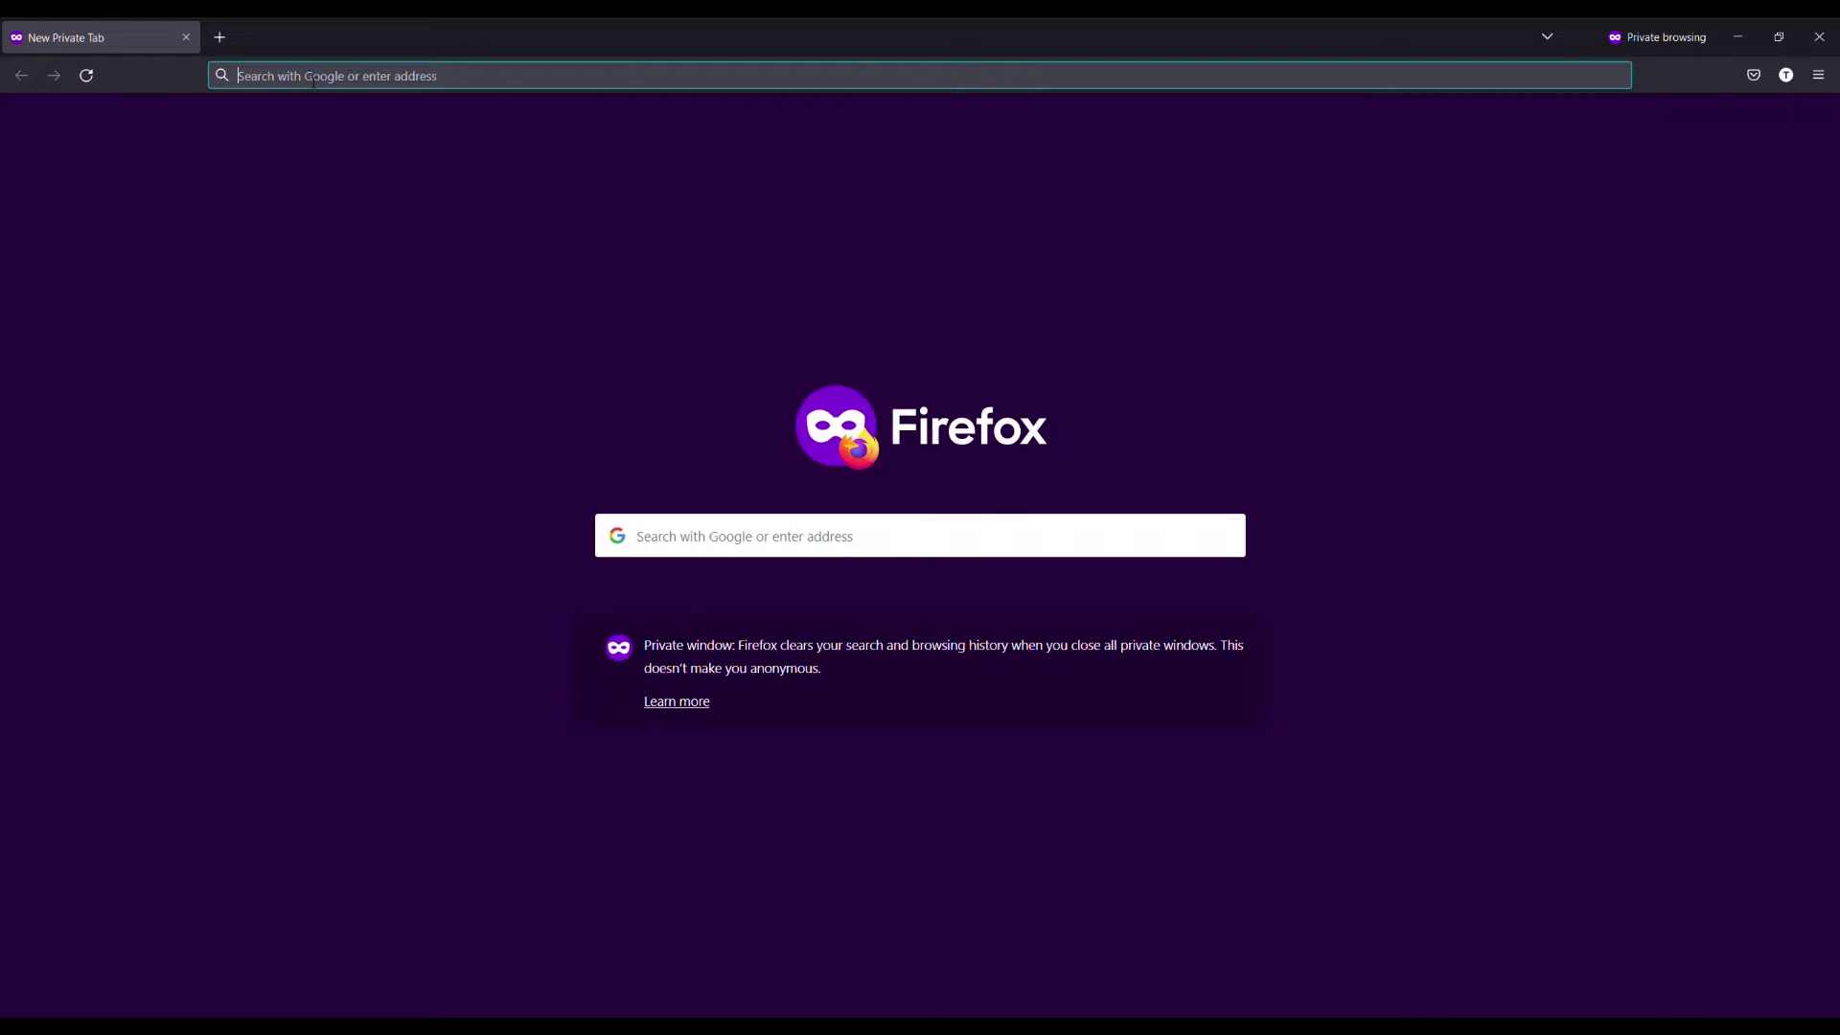
# Step: Load the EBS URL, choose 'ebs demo idp', and sign in with the Microsoft test account's email and password
pyautogui.hotkey('ctrl', 'v')
pyautogui.press('Return')
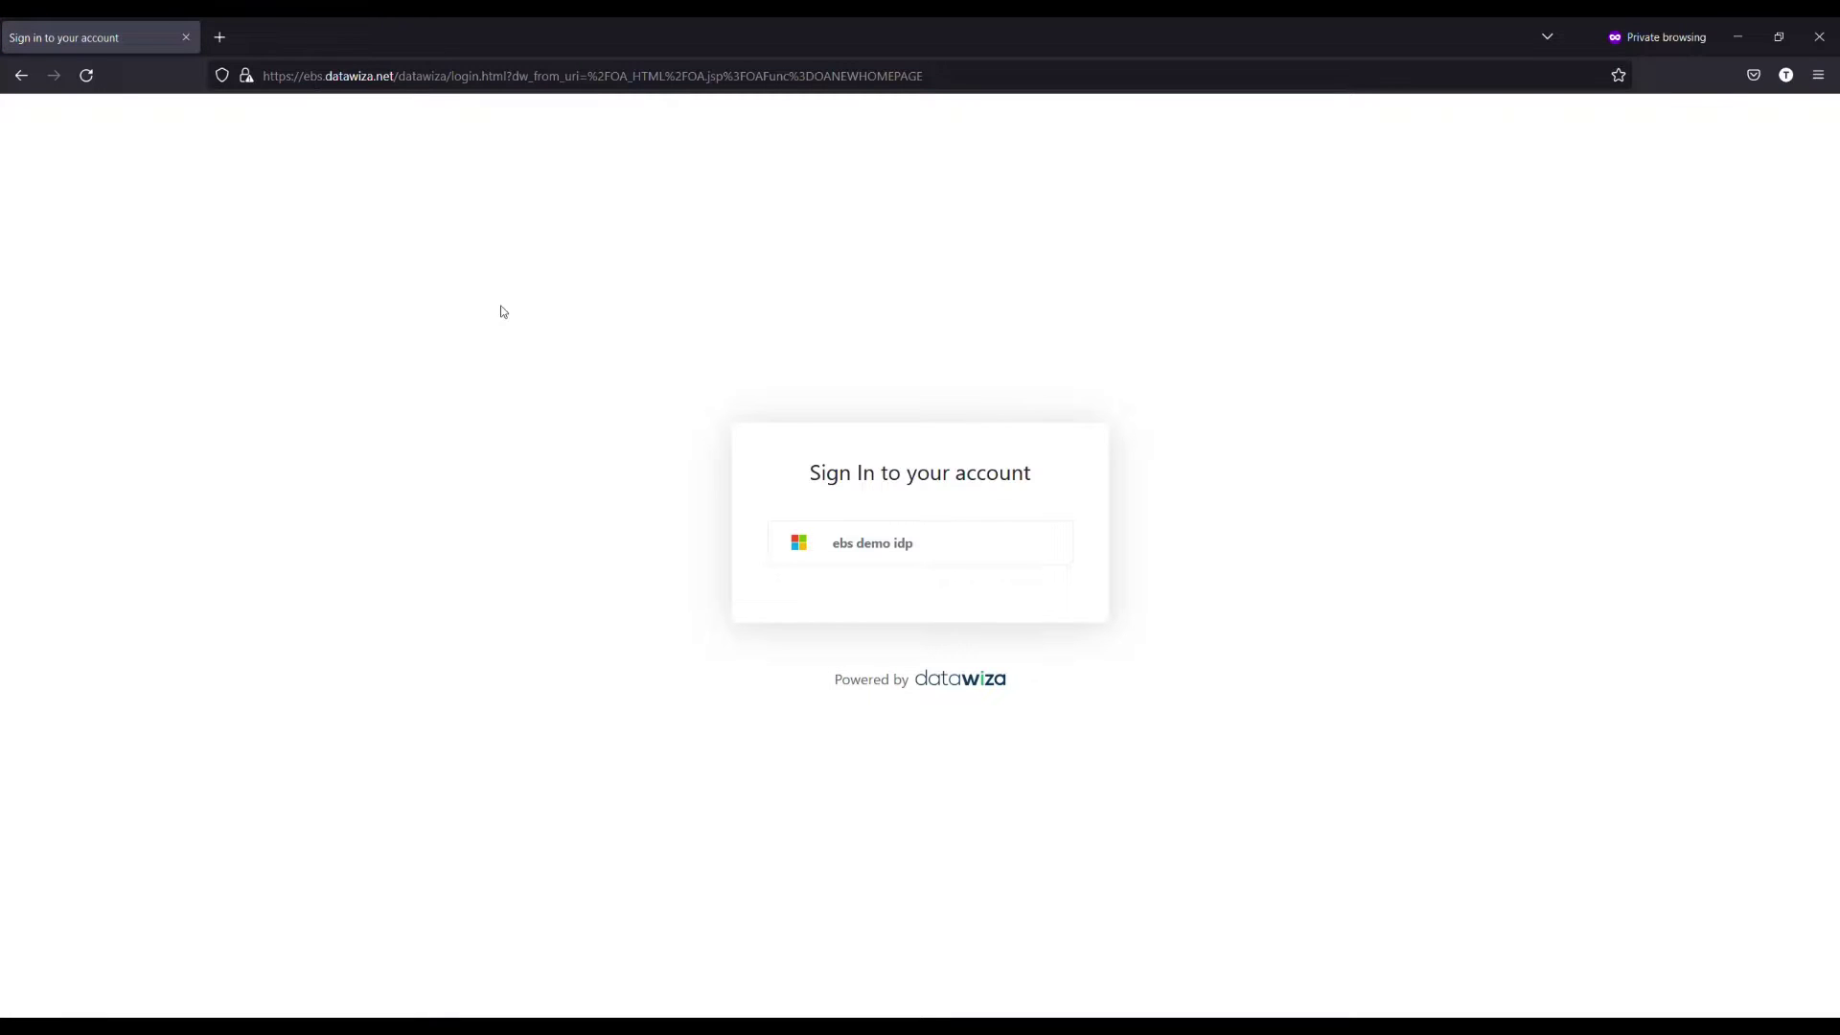
pyautogui.click(875, 544)
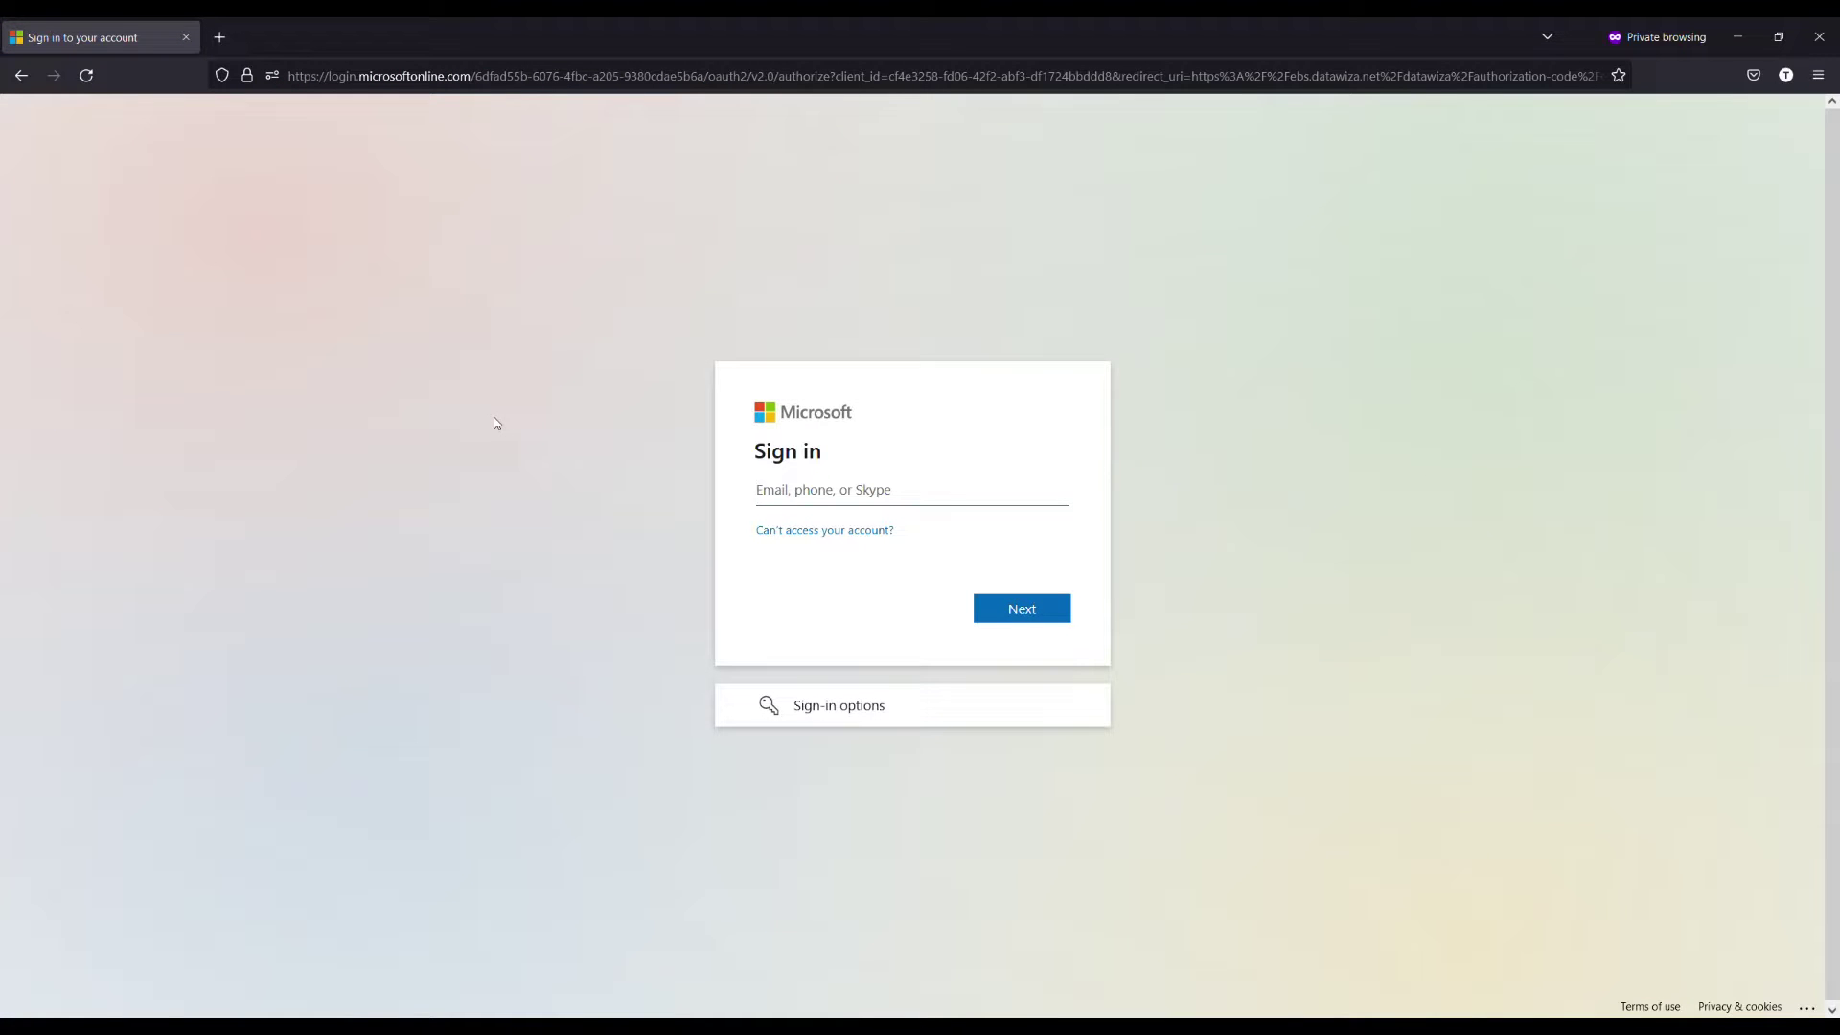
pyautogui.click(1019, 609)
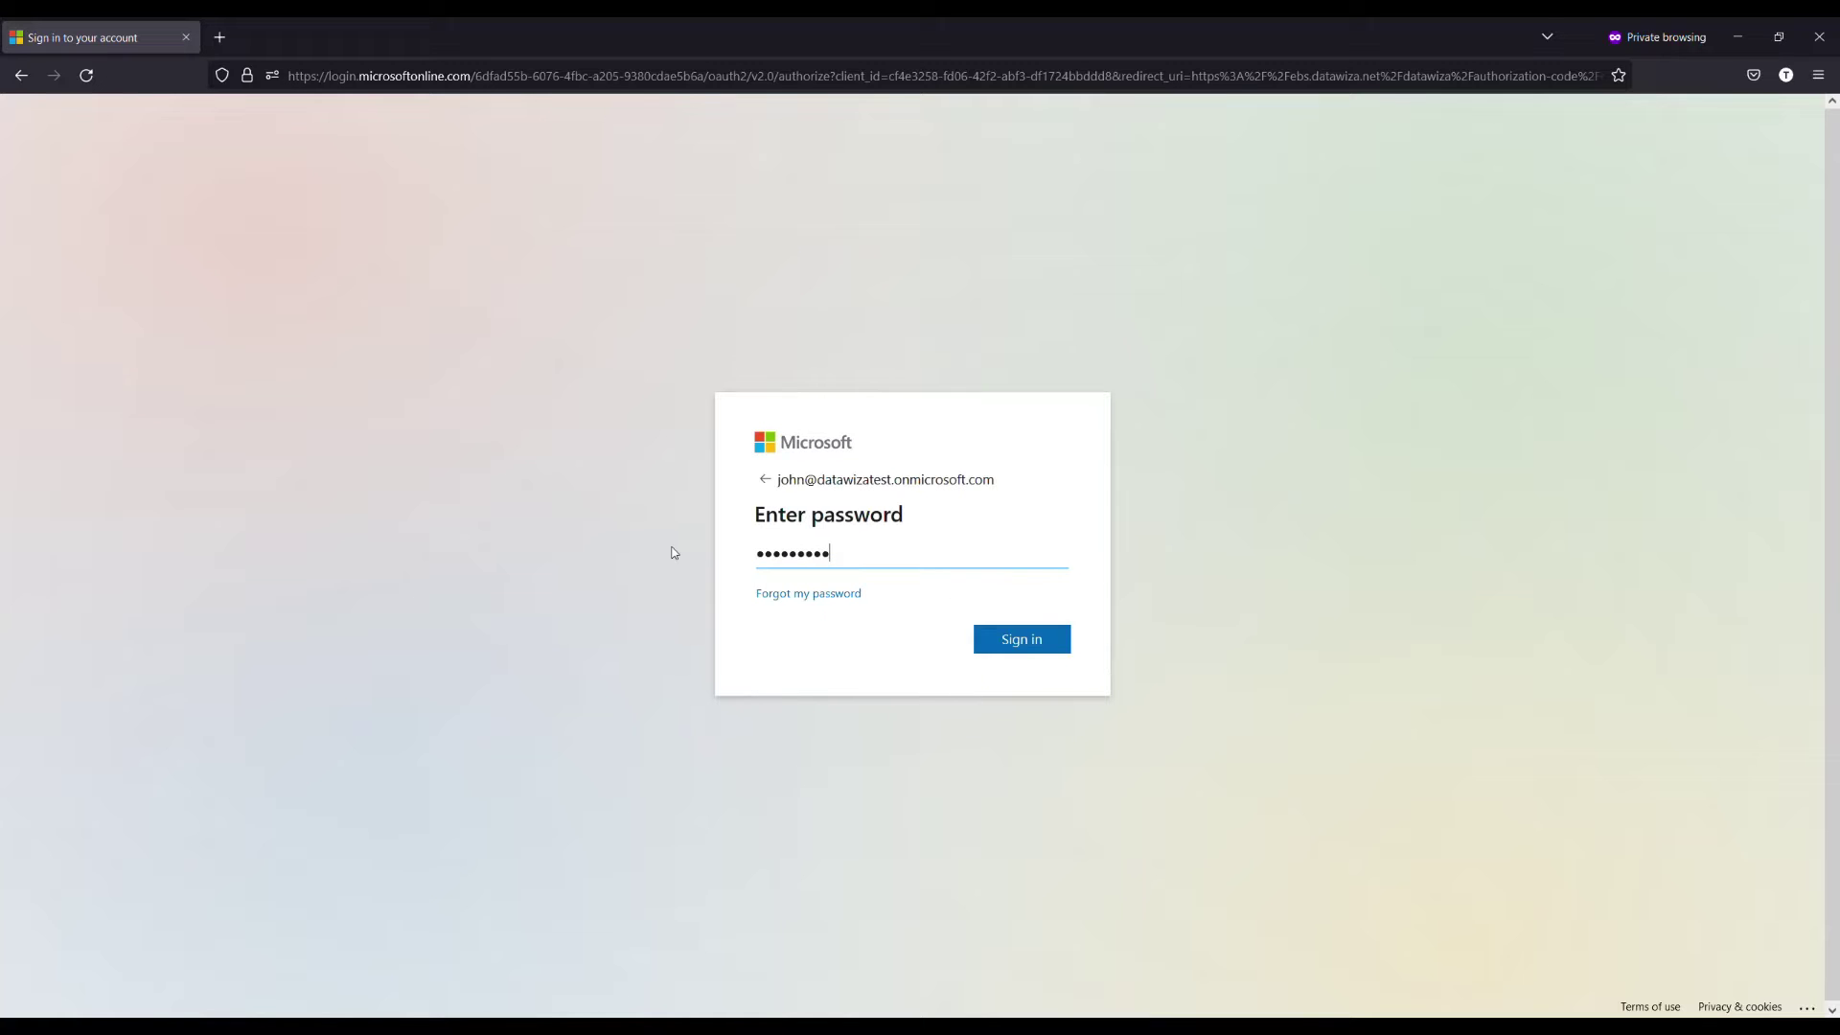
pyautogui.click(1016, 647)
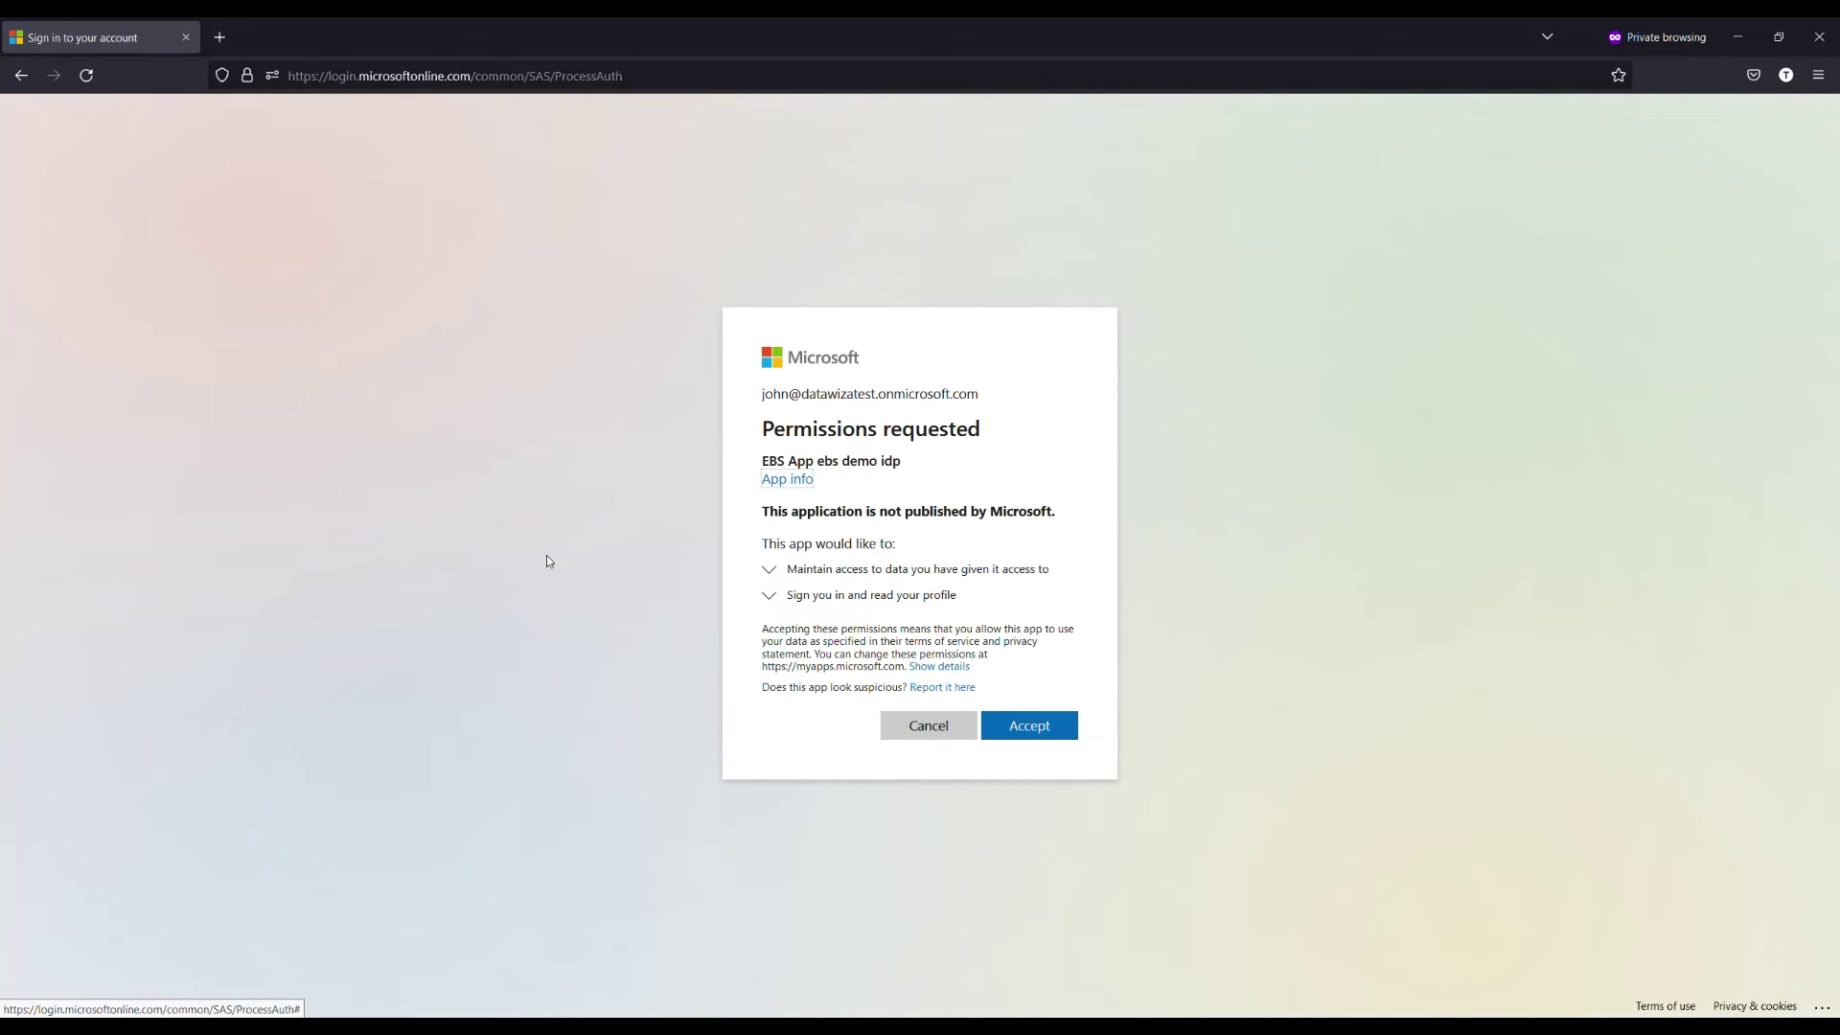
# Step: Approve the sign-in request to reach the EBS home page, then expand Preferences SSWA in the Navigator
pyautogui.click(1040, 726)
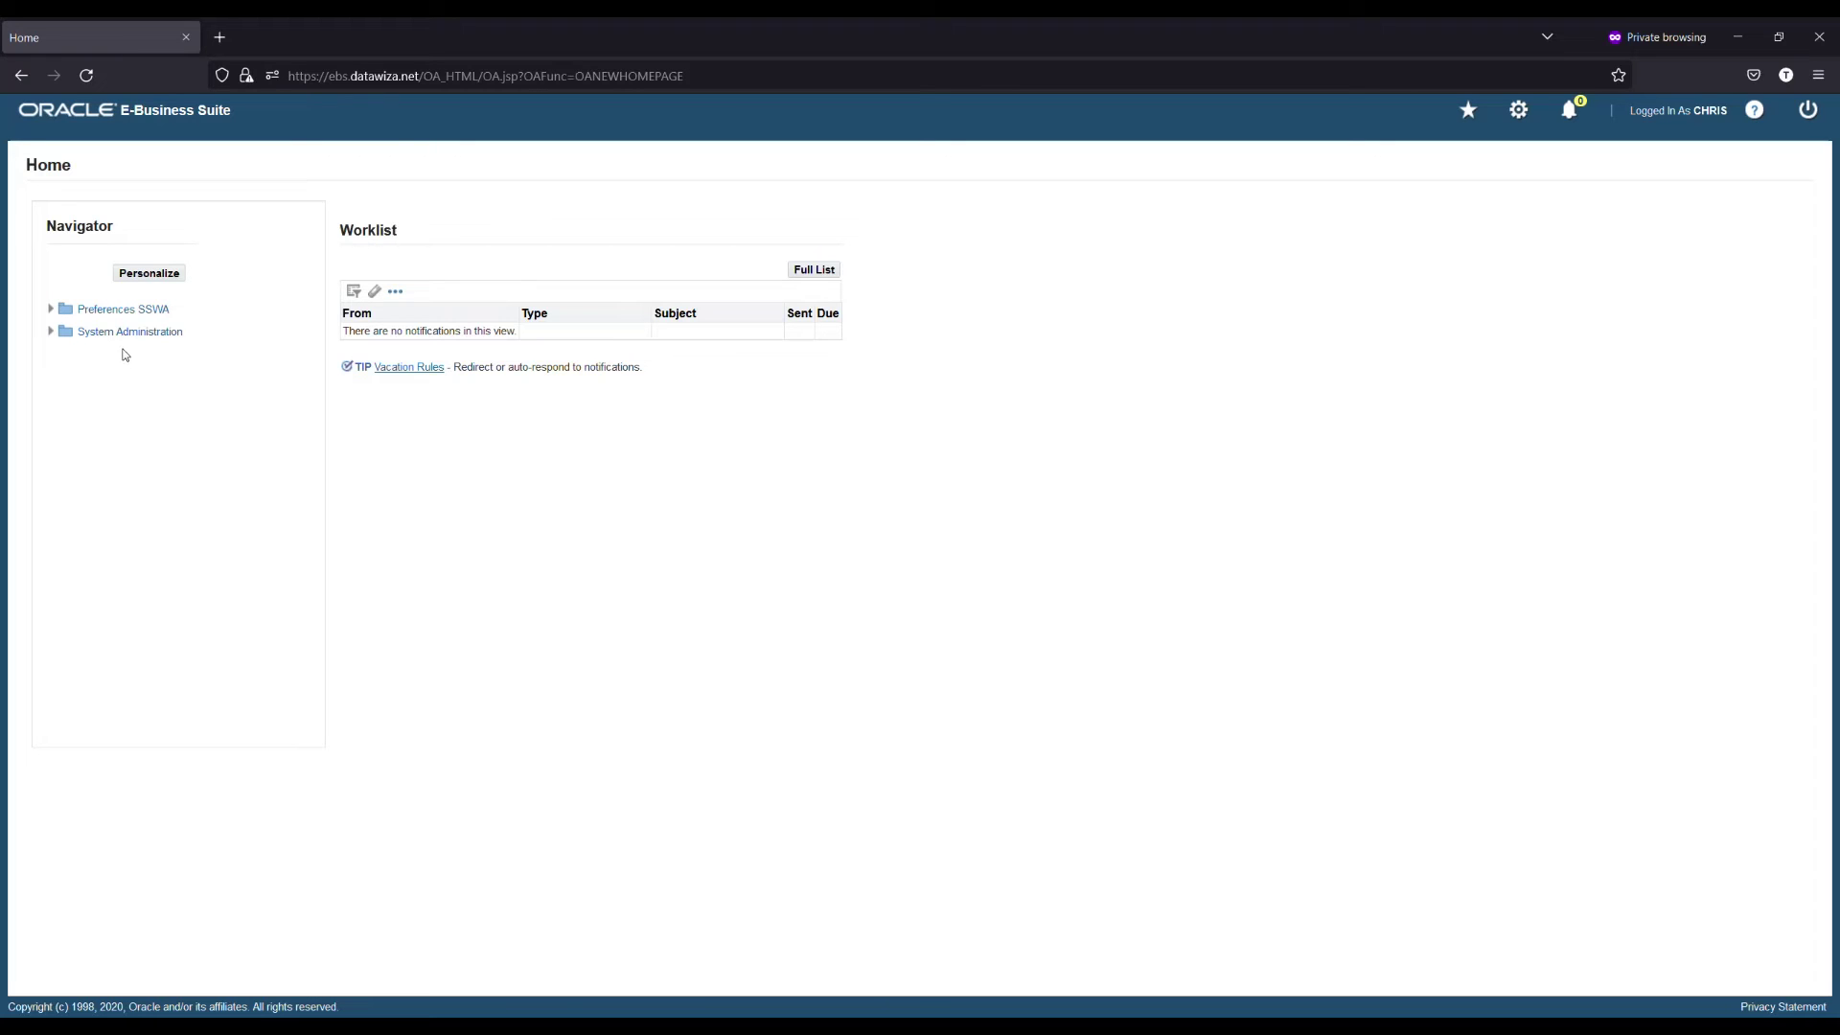
pyautogui.click(58, 312)
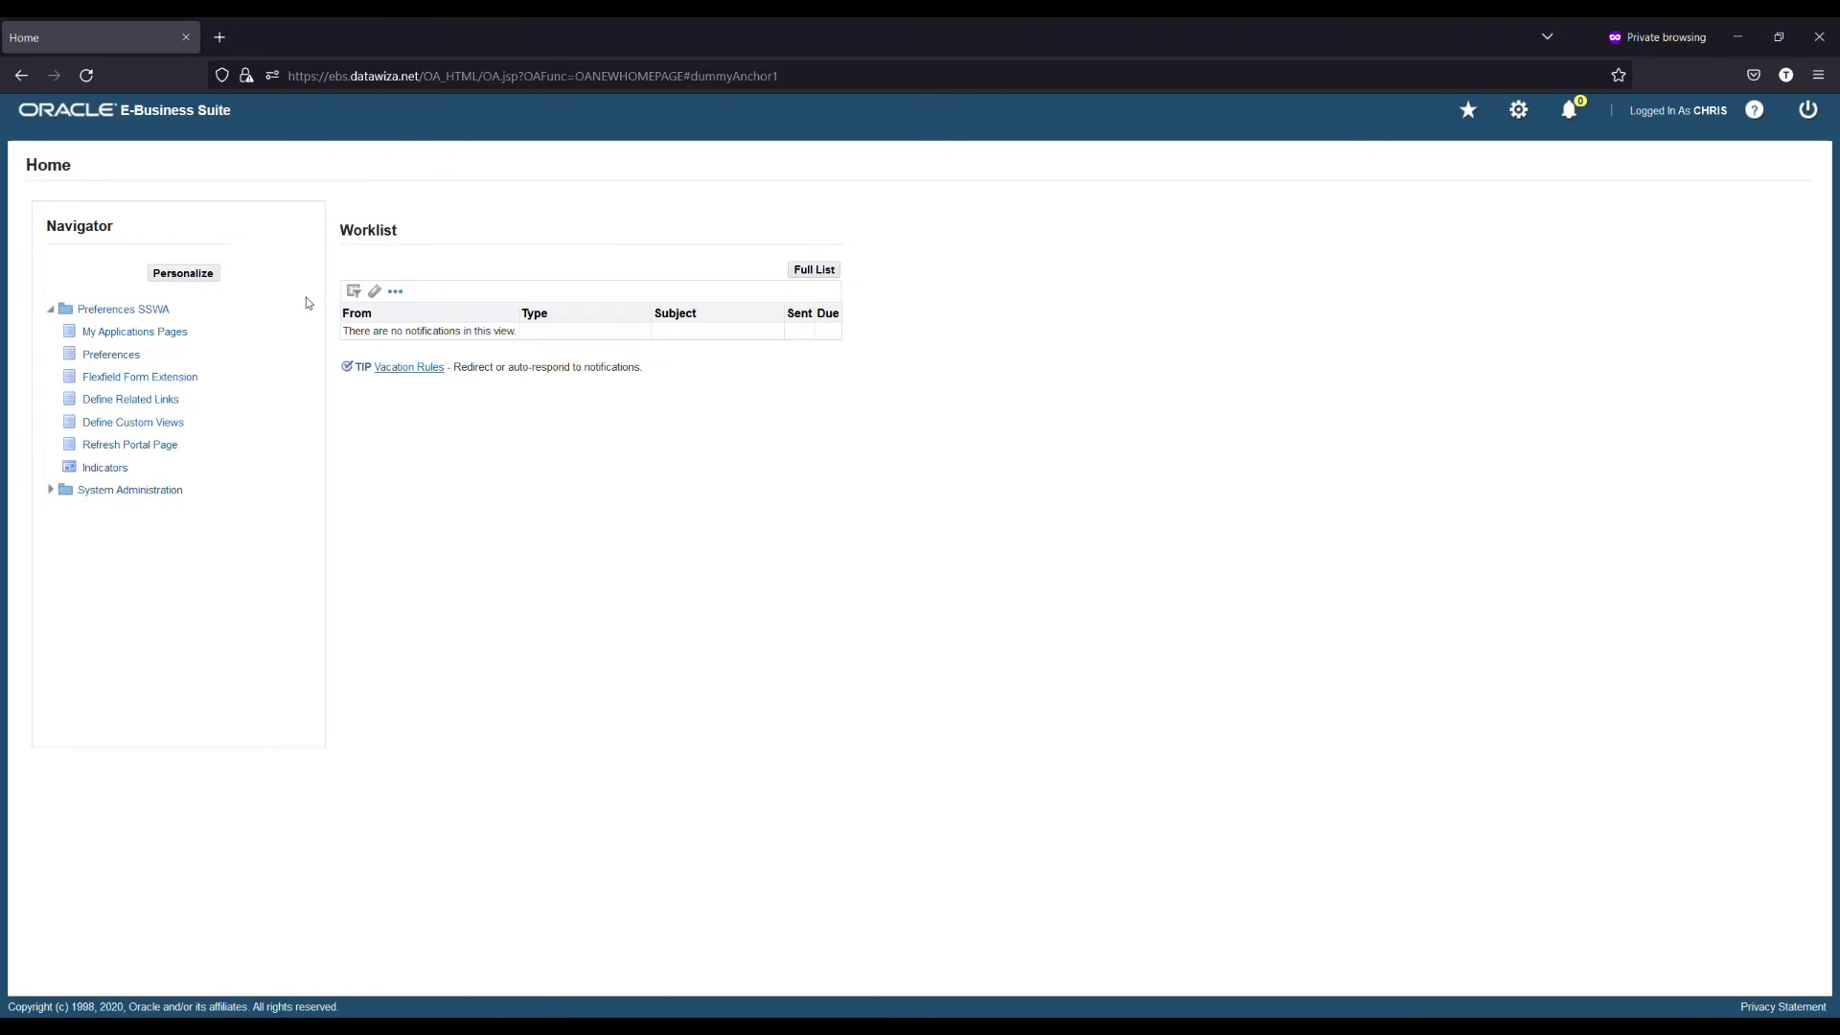